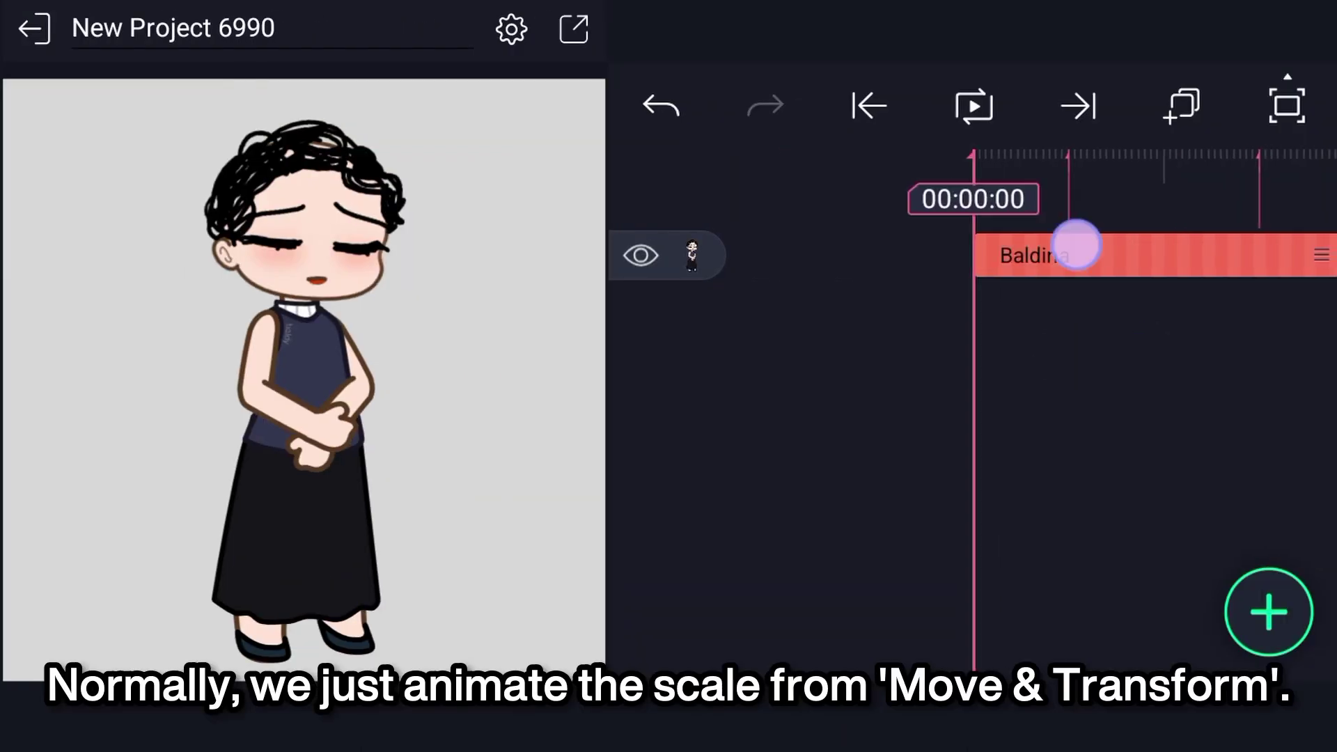
- Add a normal-size Scale keyframe on the Baldina layer at 00:00:15
left_click(1077, 244)
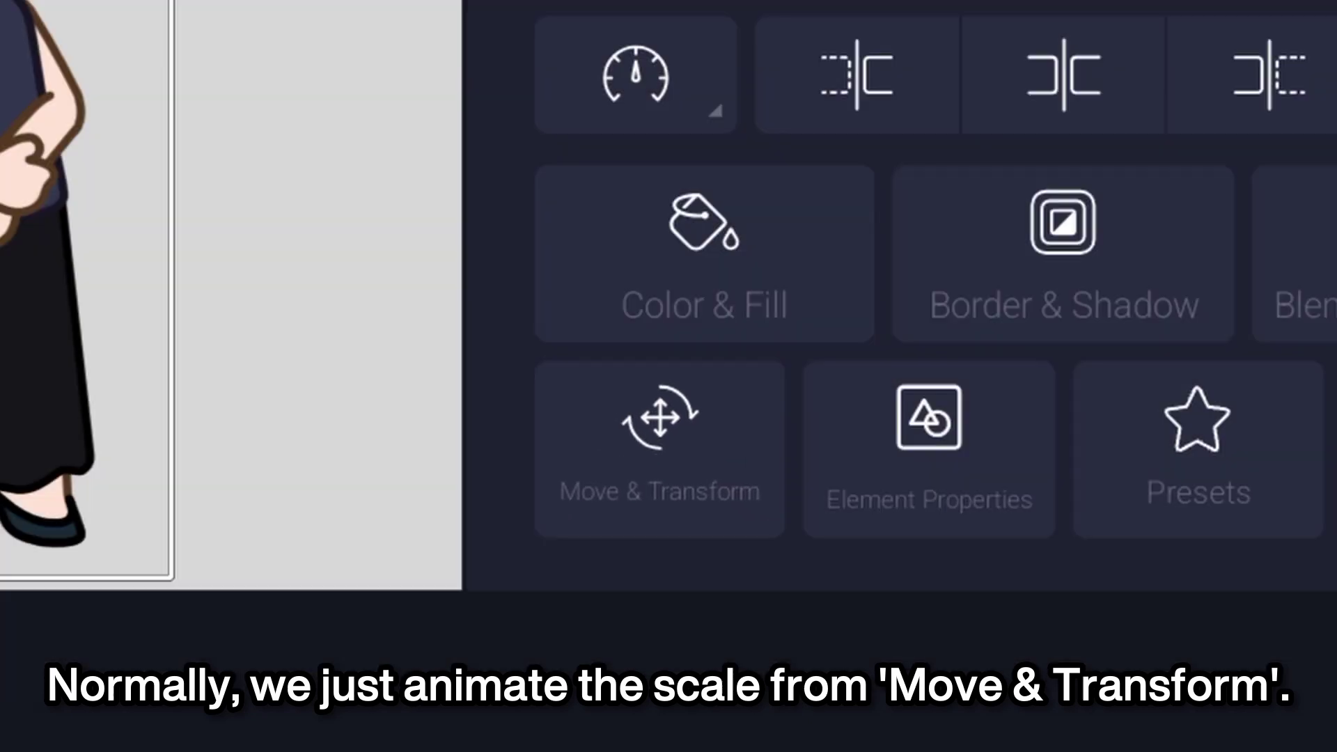
left_click(696, 547)
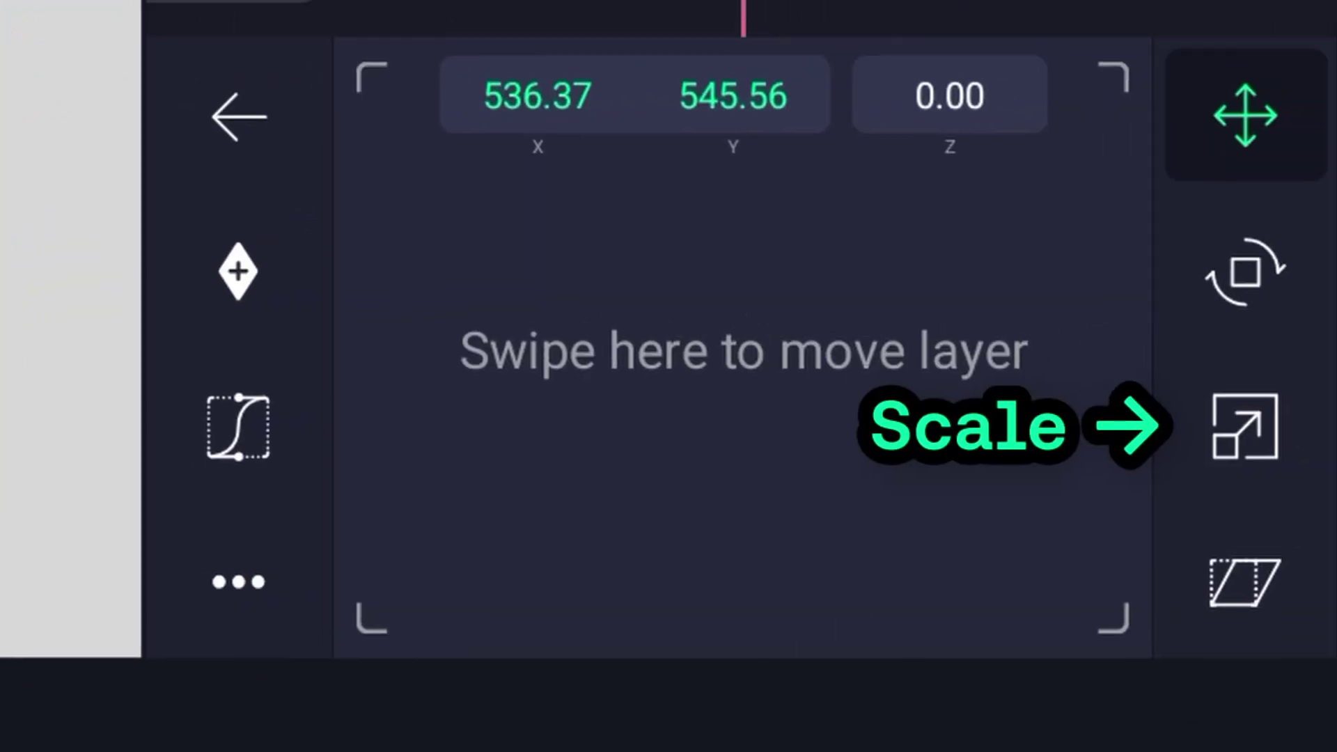
left_click(1245, 426)
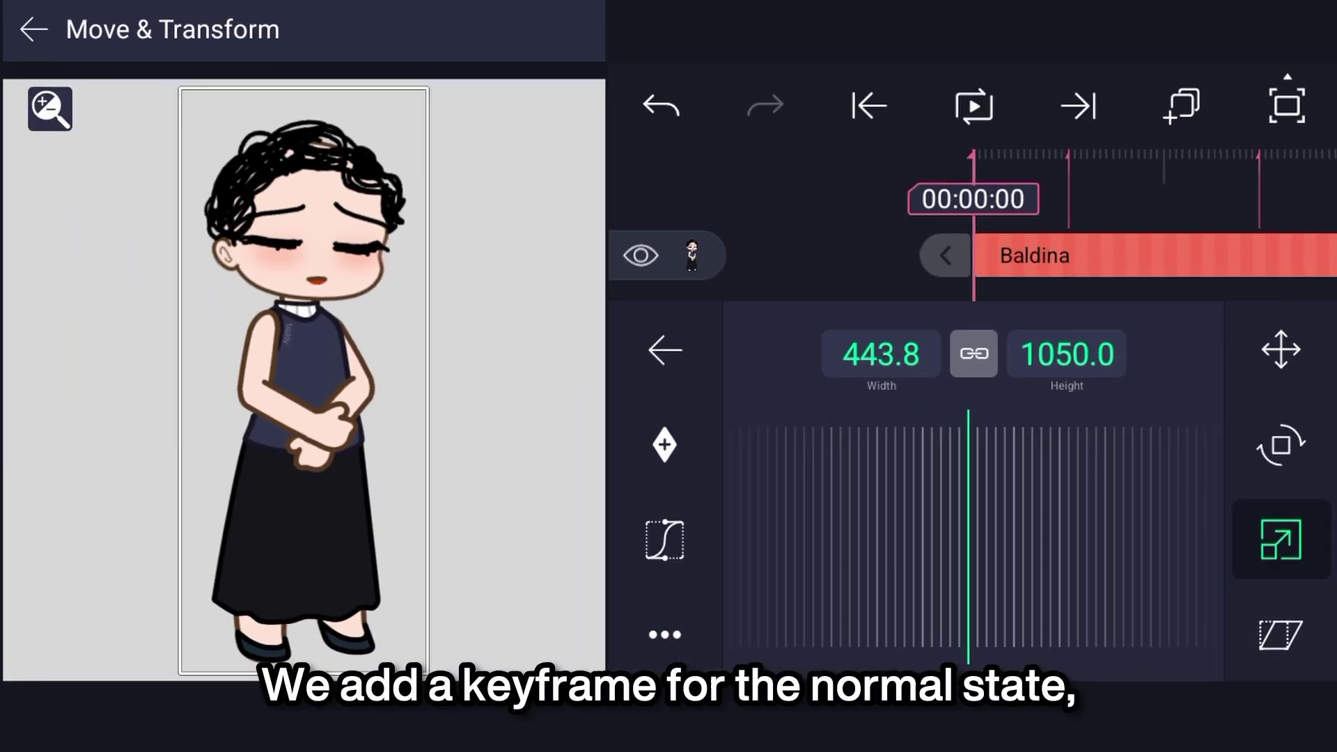
left_click(1077, 106)
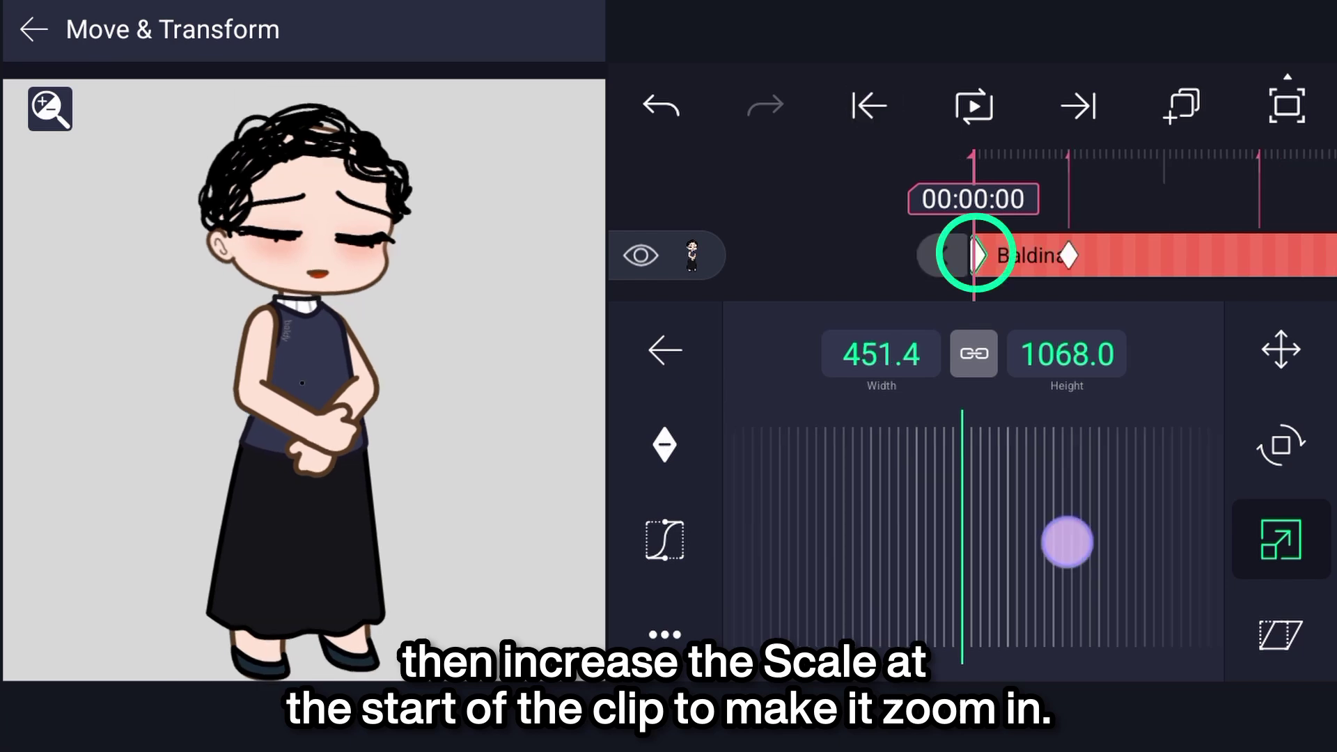
- Enlarge Baldina's scale at 00:00:00 and play back the zoom-out
mouse_move(1066, 541)
left_mouse_down()
mouse_move(842, 511)
mouse_move(1080, 558)
mouse_move(903, 550)
left_mouse_up()
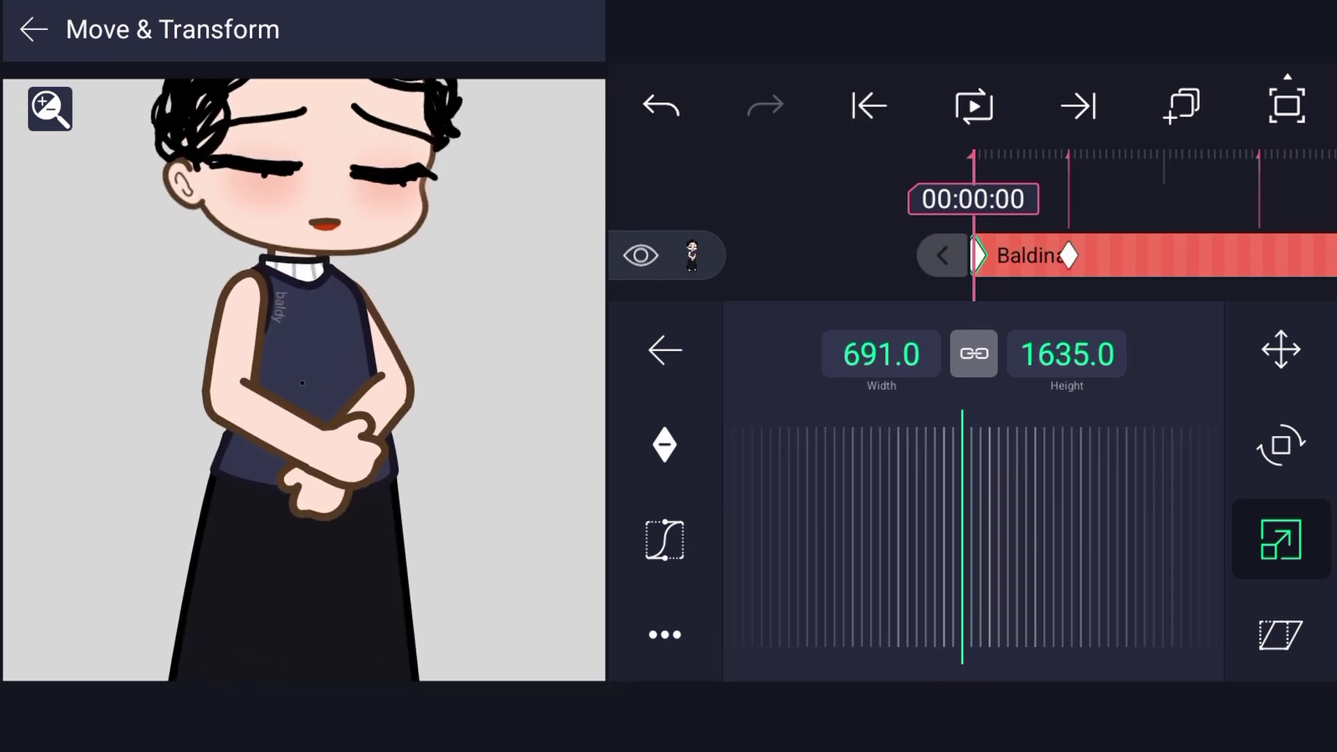
left_click_drag(1080, 557, 900, 550)
mouse_move(1080, 550)
left_mouse_down()
mouse_move(950, 487)
mouse_move(906, 529)
left_mouse_up()
left_click_drag(1071, 525, 905, 536)
left_click(974, 106)
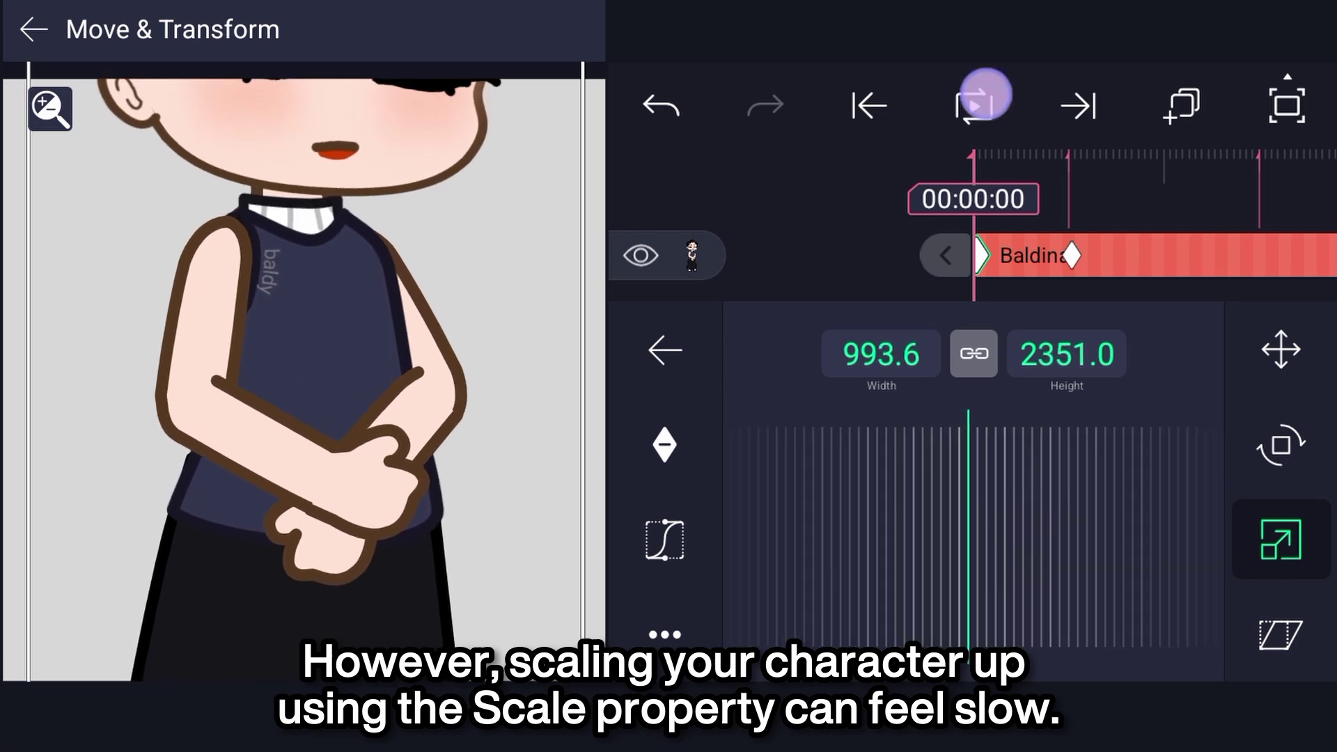
left_click(974, 106)
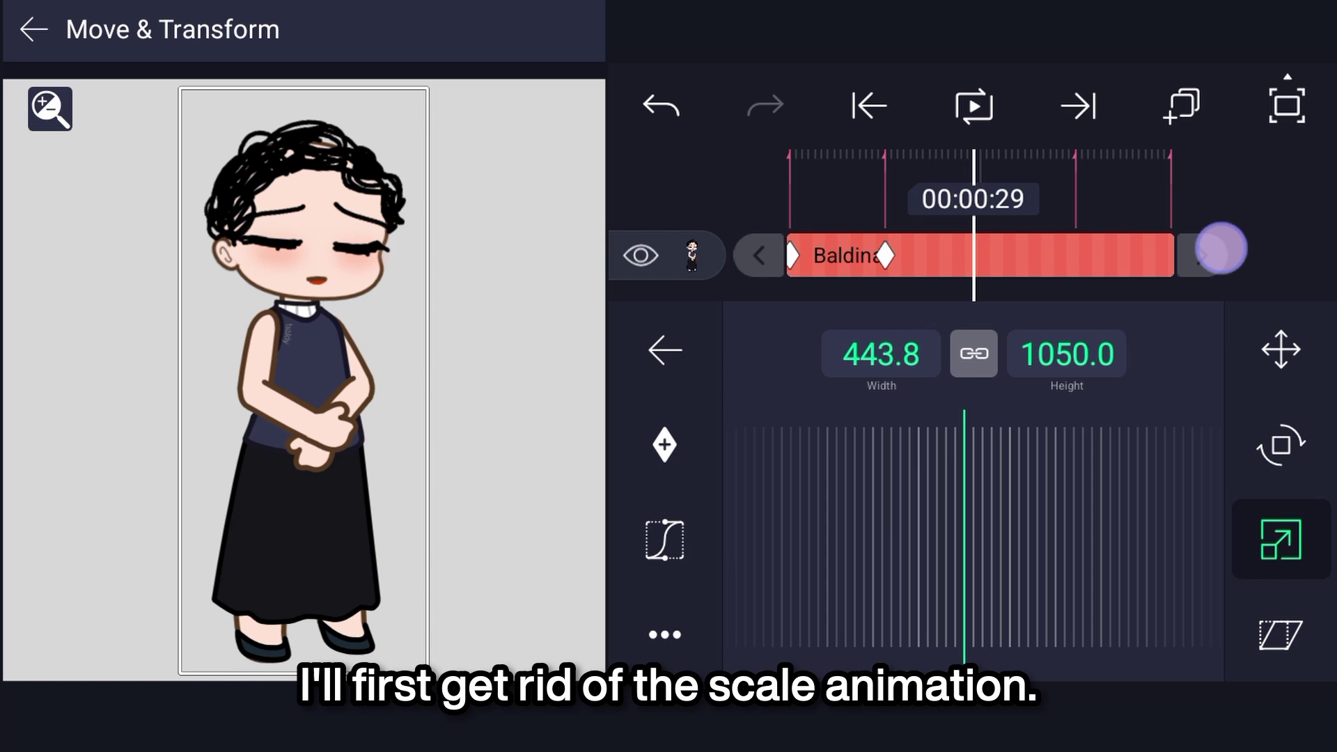
- Delete all of Baldina's scale keyframes
left_click_drag(1218, 249, 1307, 250)
left_click(664, 445)
left_click(487, 658)
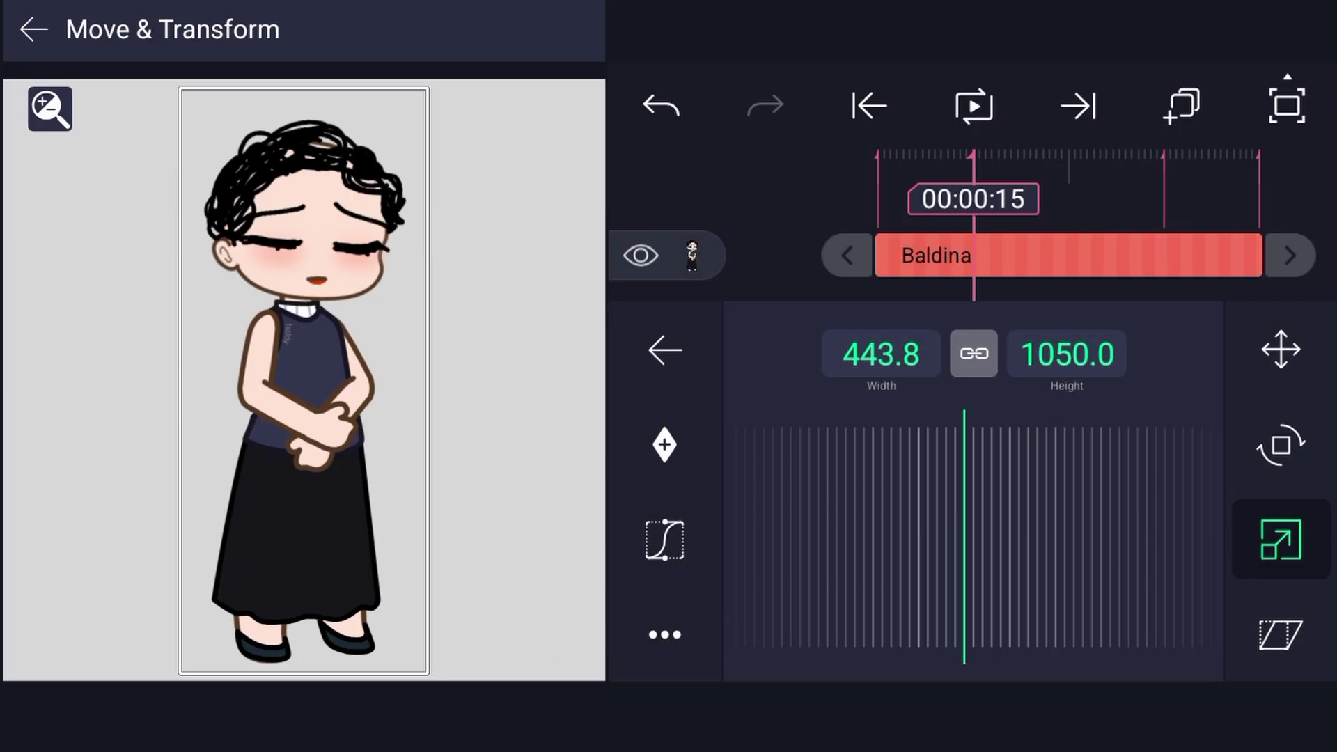
left_click(33, 29)
- Add a Null layer from Object/Element to the project
left_click(1268, 613)
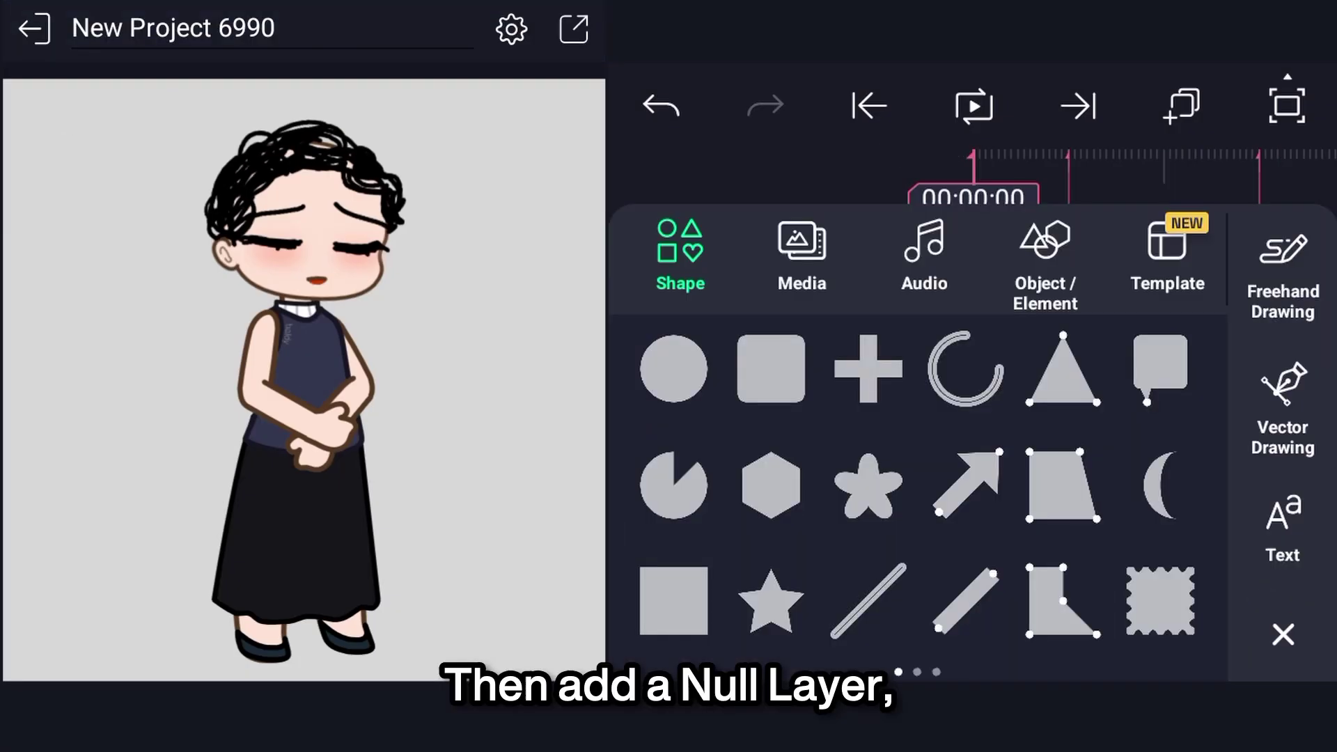
left_click(1045, 261)
left_click(989, 417)
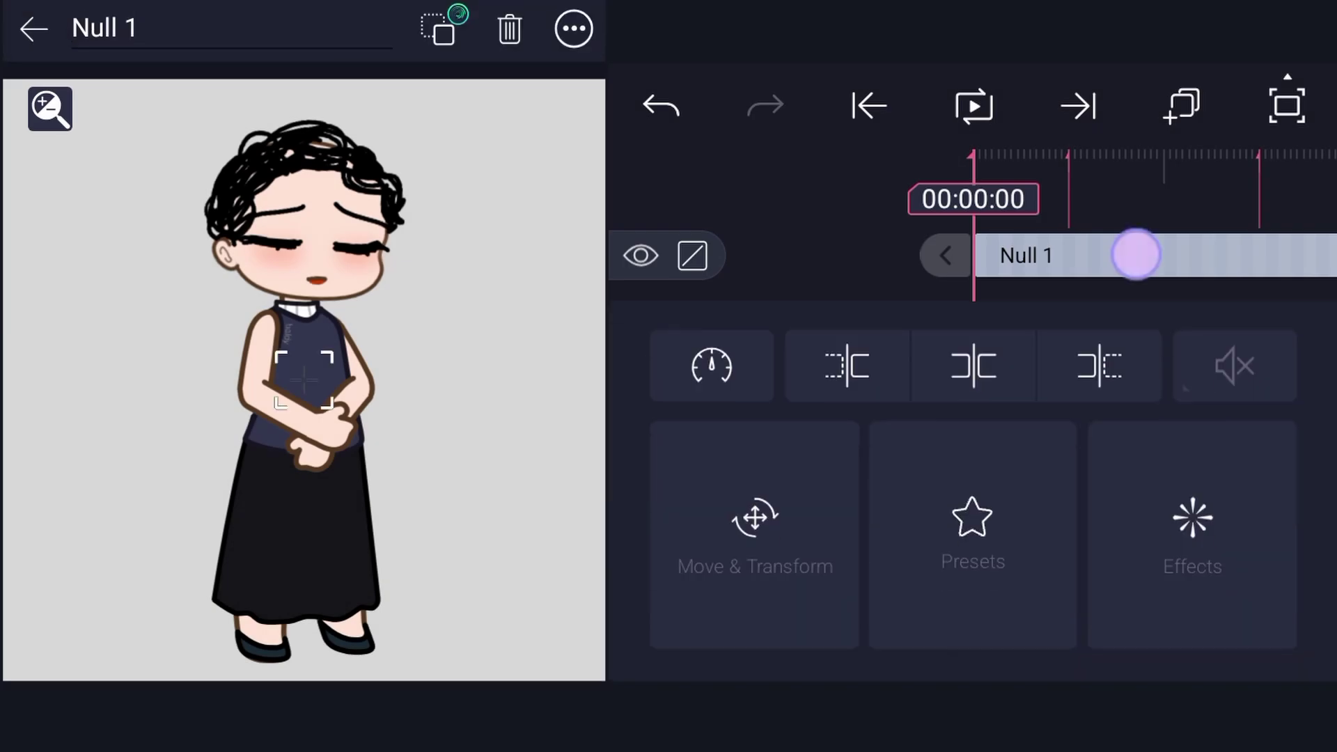
left_click(34, 29)
- Set Null 1 as Baldina's parent, undoing an accidental move of the null
left_click_drag(1118, 307, 1118, 256)
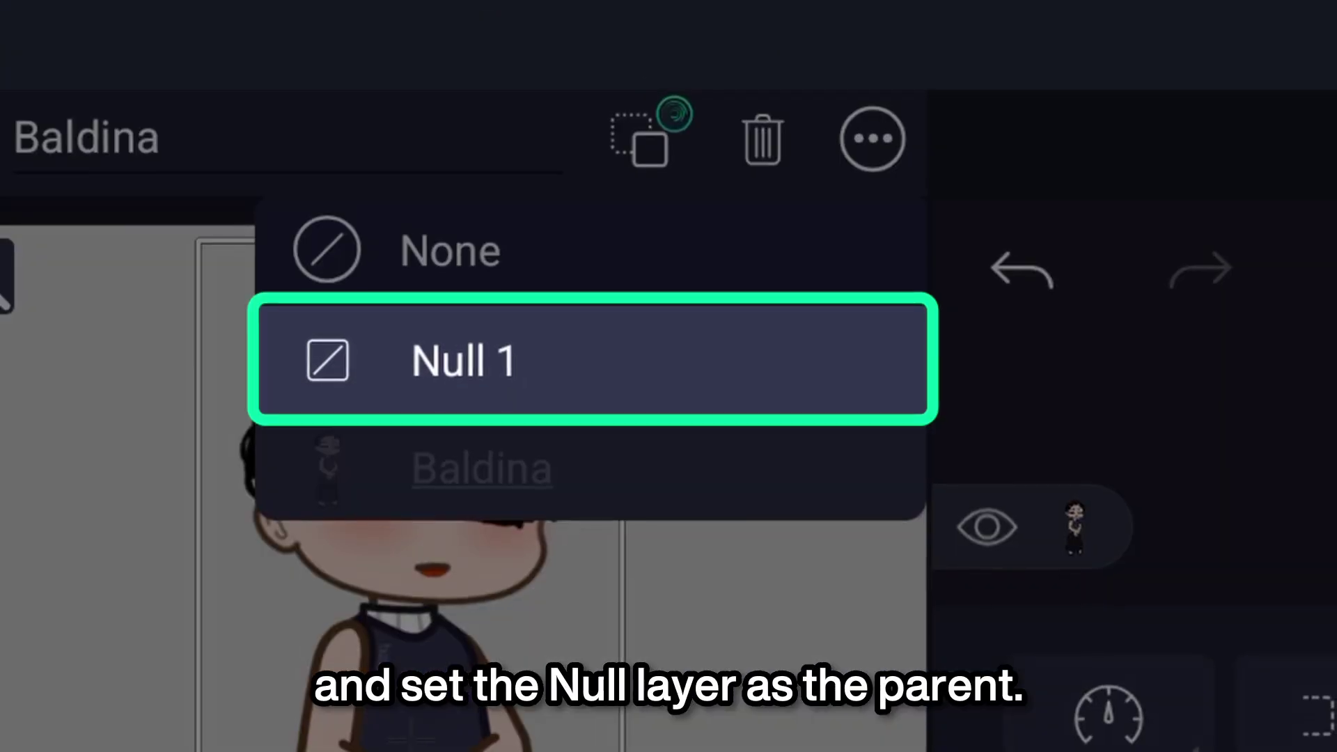
left_click(465, 363)
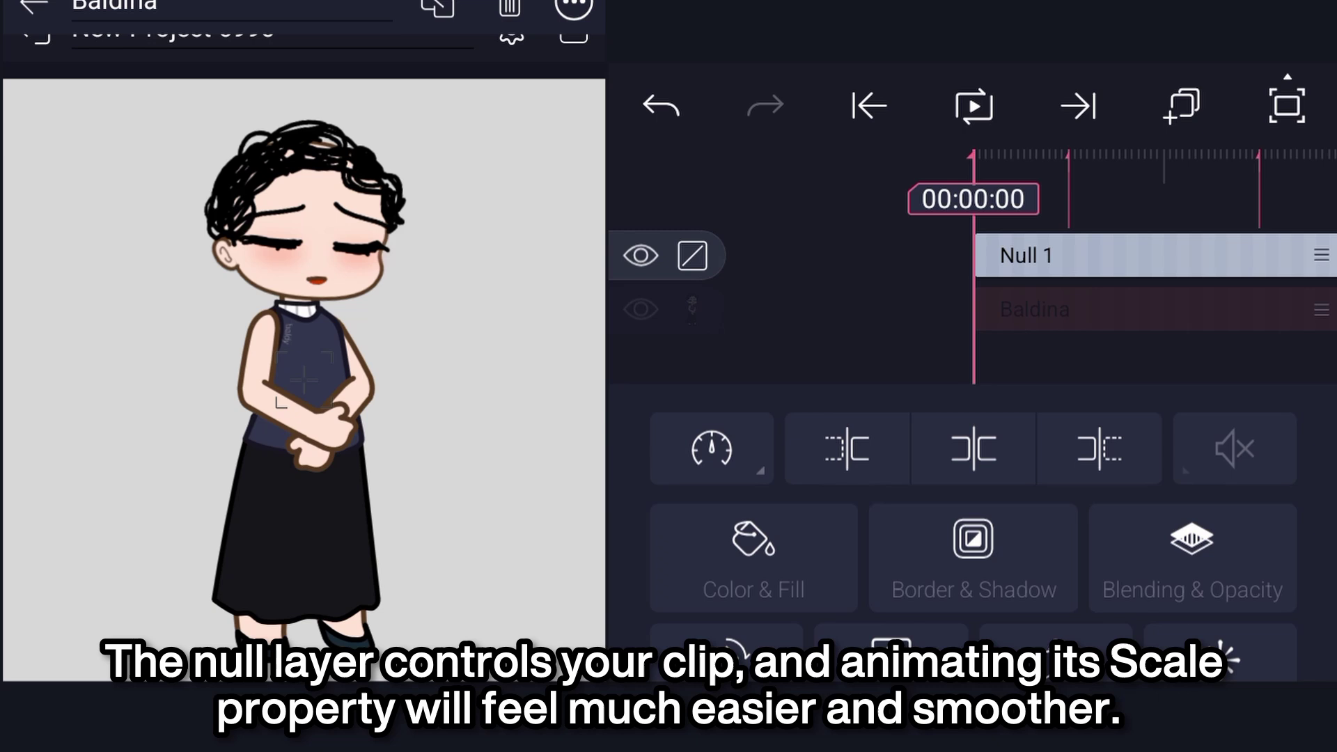
left_click(1135, 248)
mouse_move(388, 588)
left_mouse_down()
mouse_move(550, 434)
mouse_move(336, 617)
left_mouse_up()
left_click(661, 105)
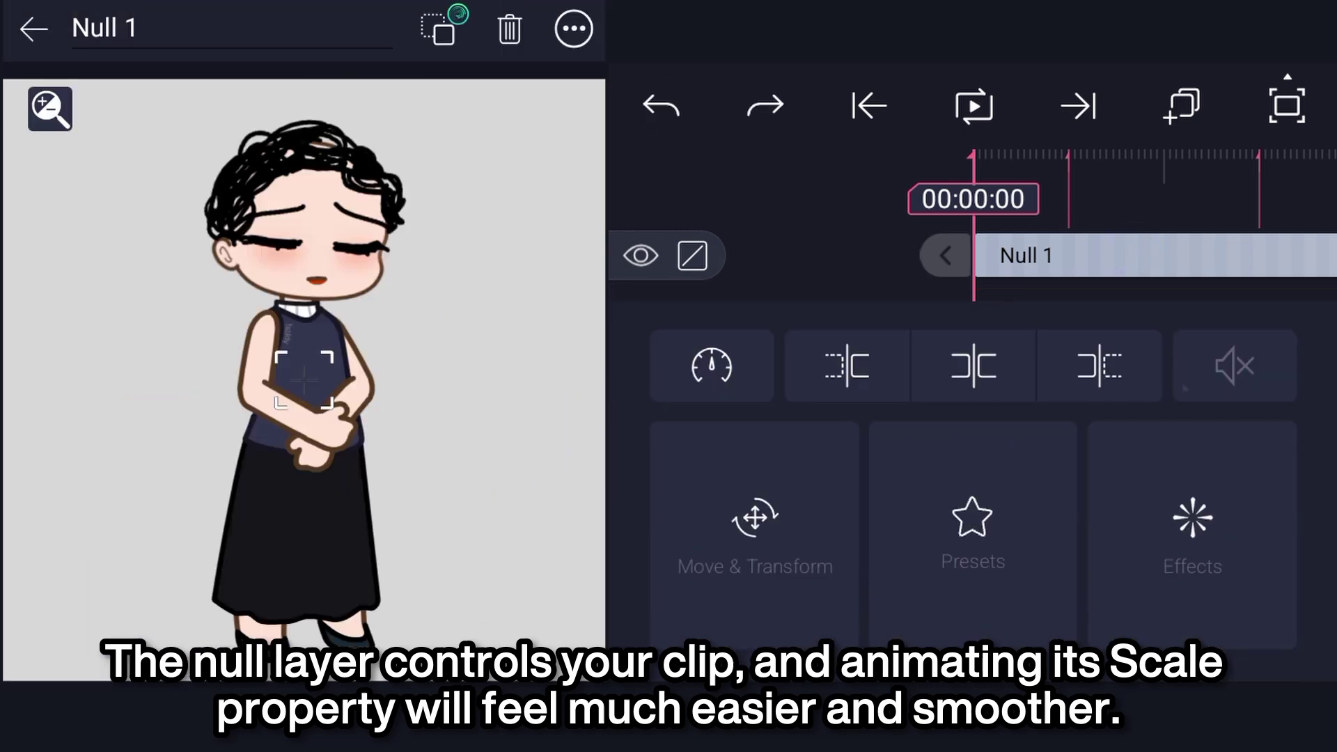
- Keyframe Null 1's scale at 50 at 00:00:15, 134 at the start, and 145 at the end
left_click(754, 532)
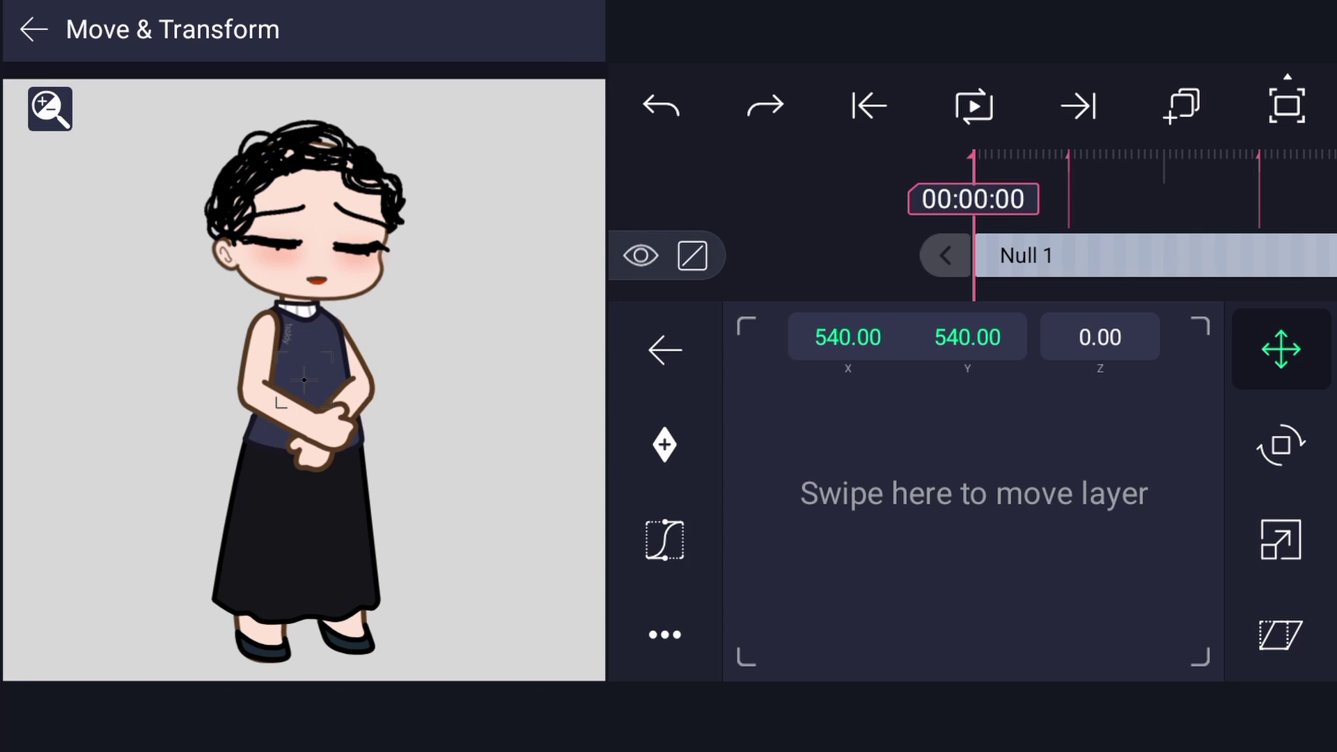
left_click(1281, 540)
left_click(1078, 105)
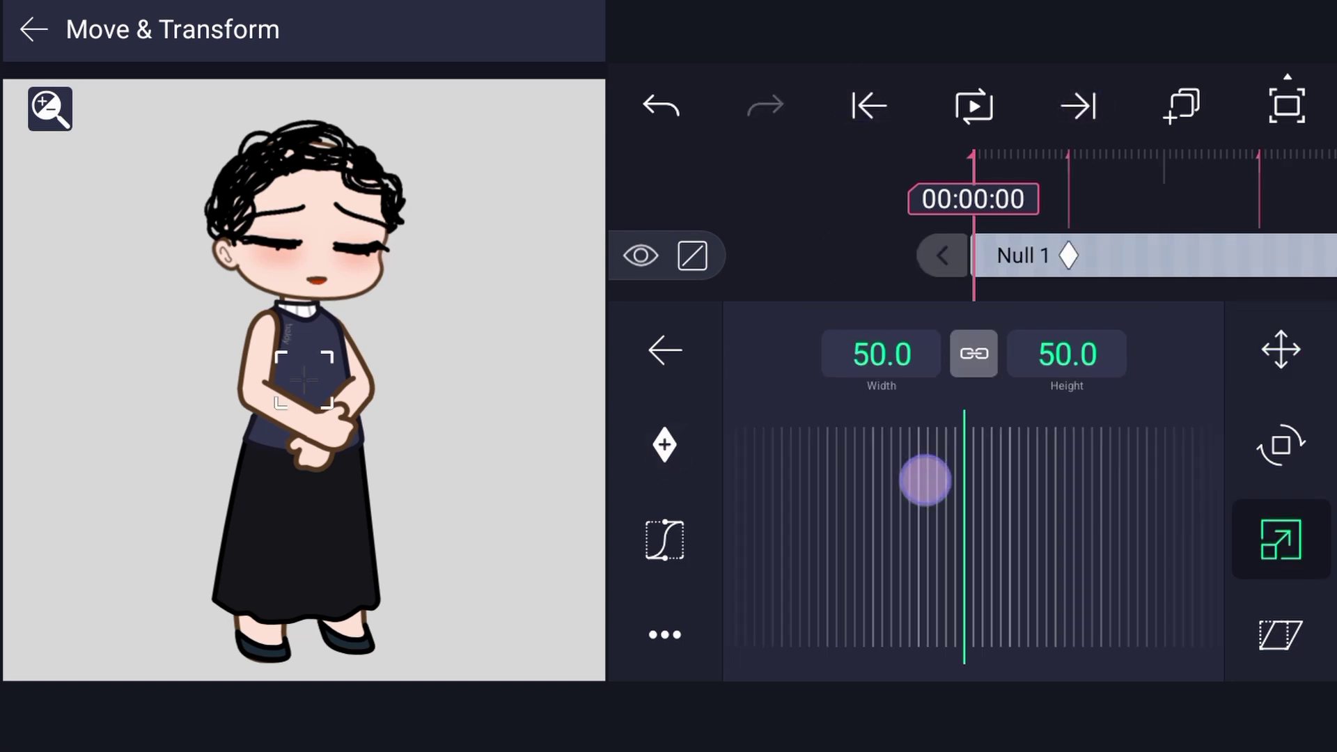
left_click_drag(925, 481, 1072, 550)
left_click_drag(1130, 496, 1070, 496)
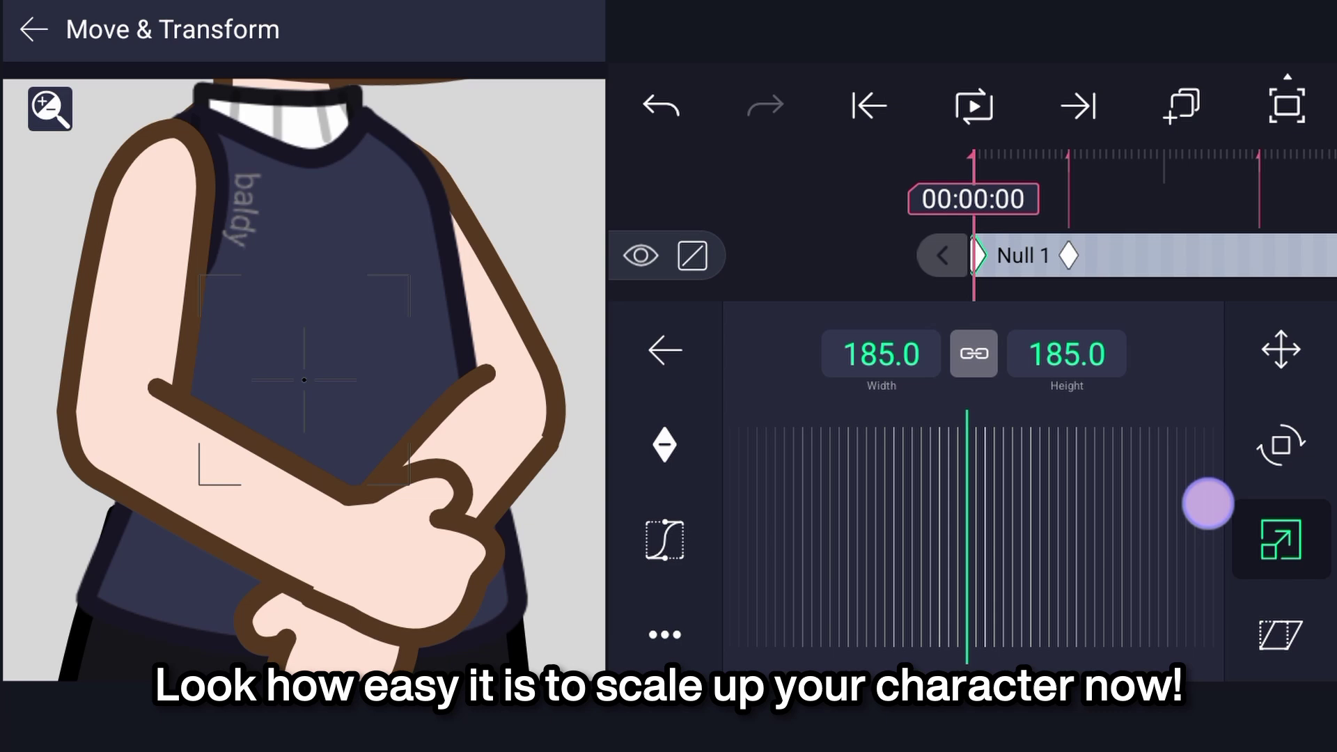
mouse_move(1206, 498)
left_mouse_down()
mouse_move(787, 477)
mouse_move(970, 504)
mouse_move(1018, 534)
left_mouse_up()
left_click_drag(870, 509, 940, 510)
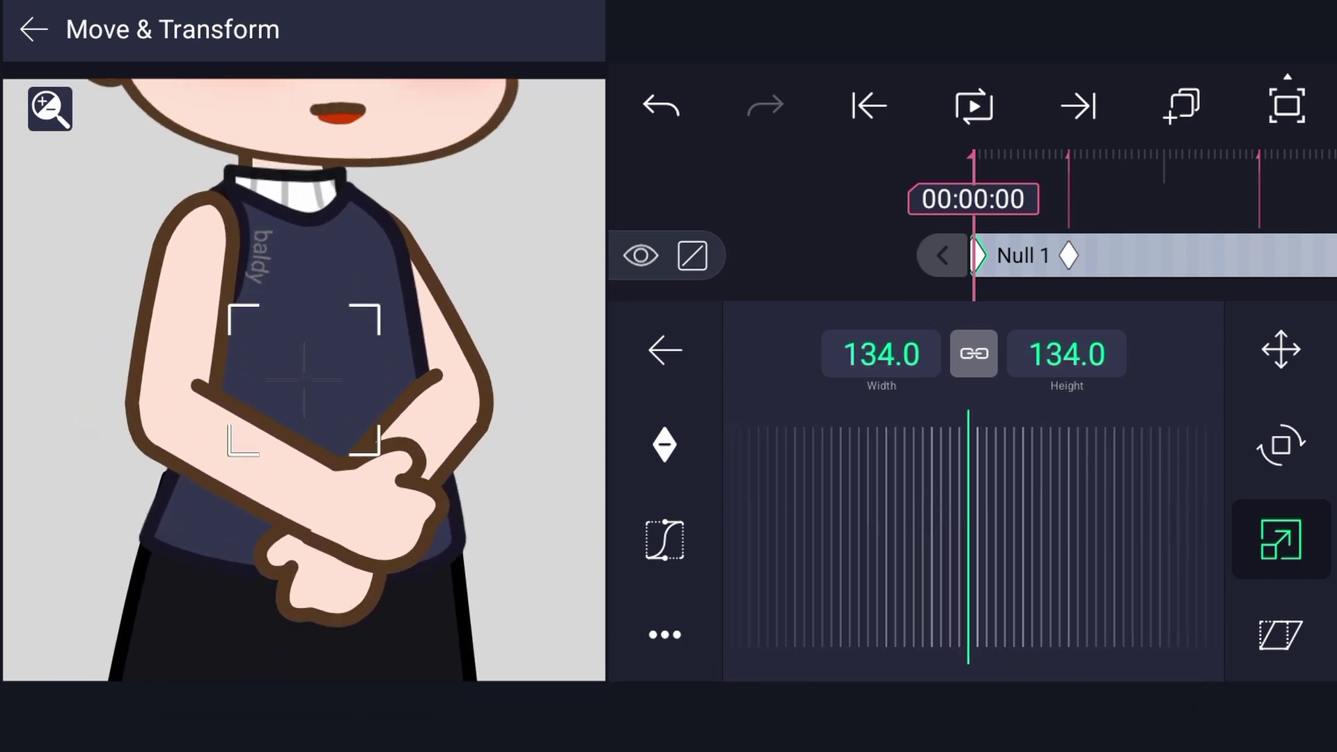
left_click(973, 106)
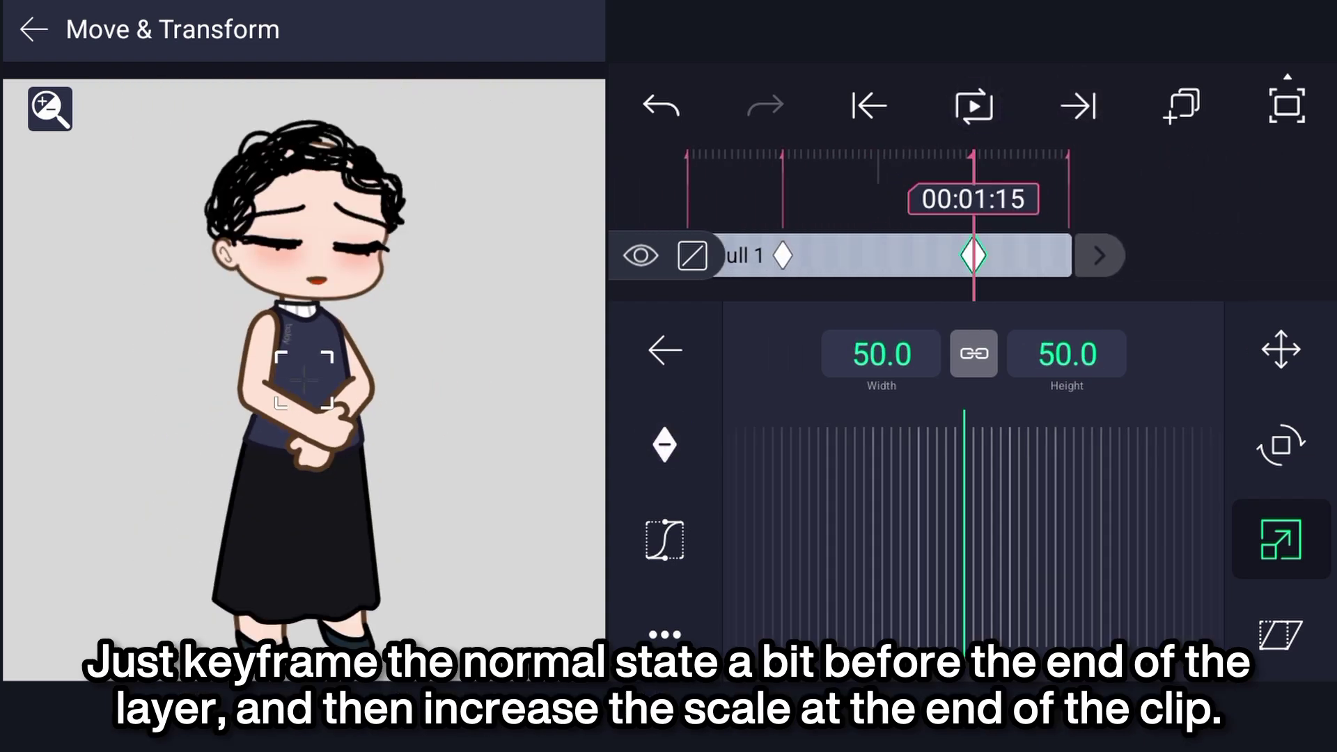
mouse_move(1006, 459)
left_mouse_down()
mouse_move(1153, 484)
mouse_move(1119, 508)
left_mouse_up()
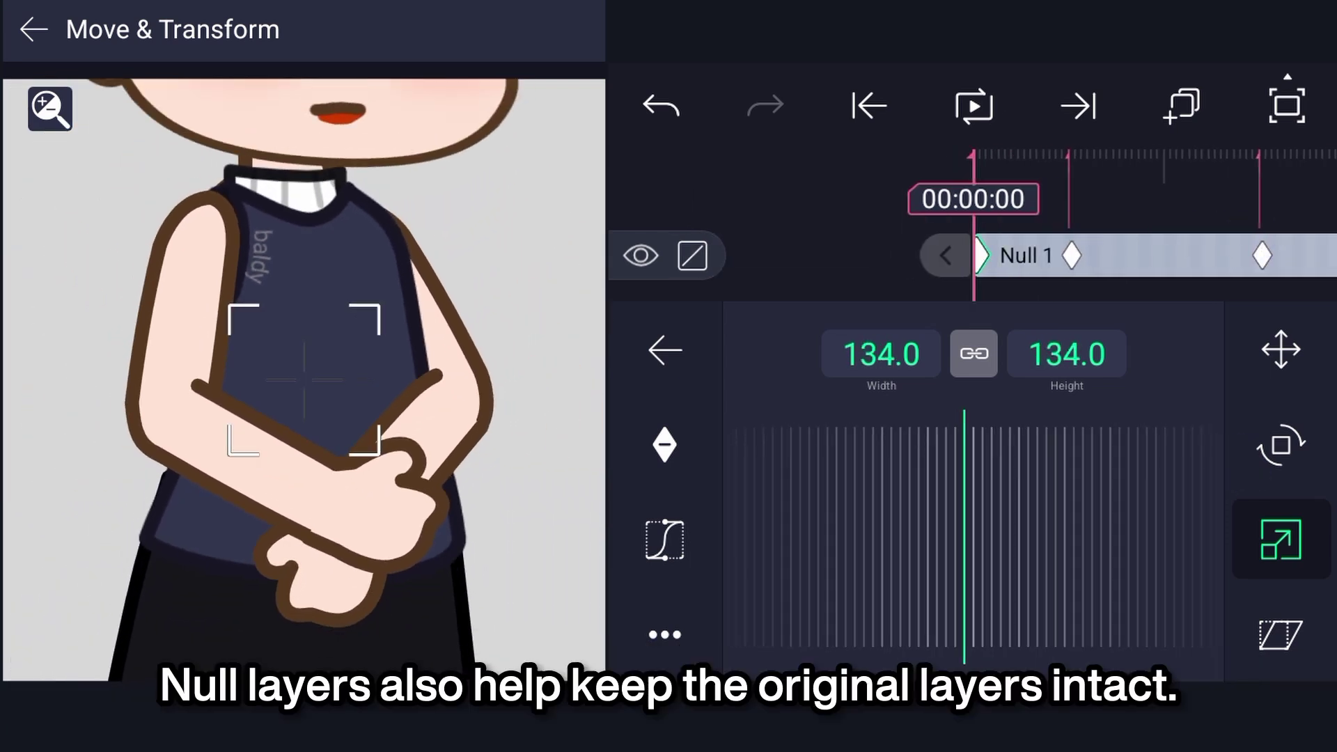
left_click(974, 106)
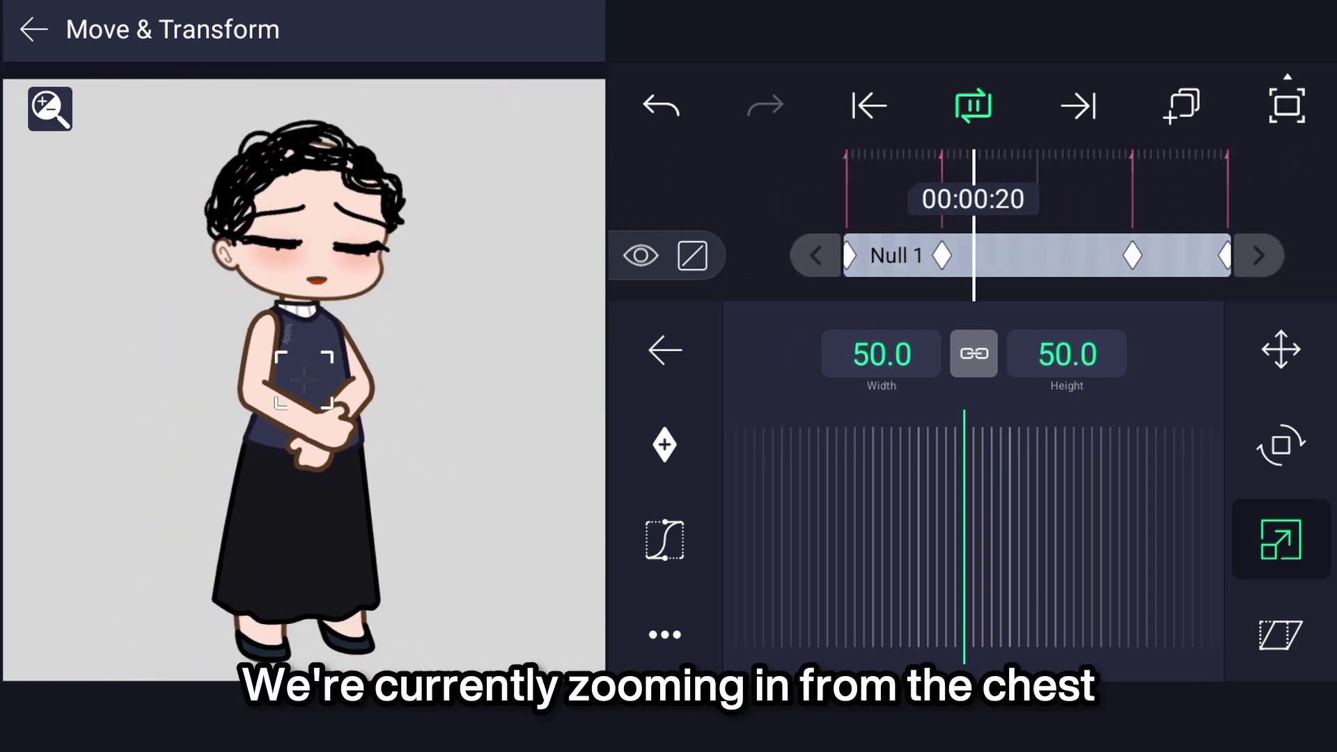
- Drag Null 1's pivot point up onto Baldina's face and preview the centred zoom
left_click_drag(1168, 211, 1169, 211)
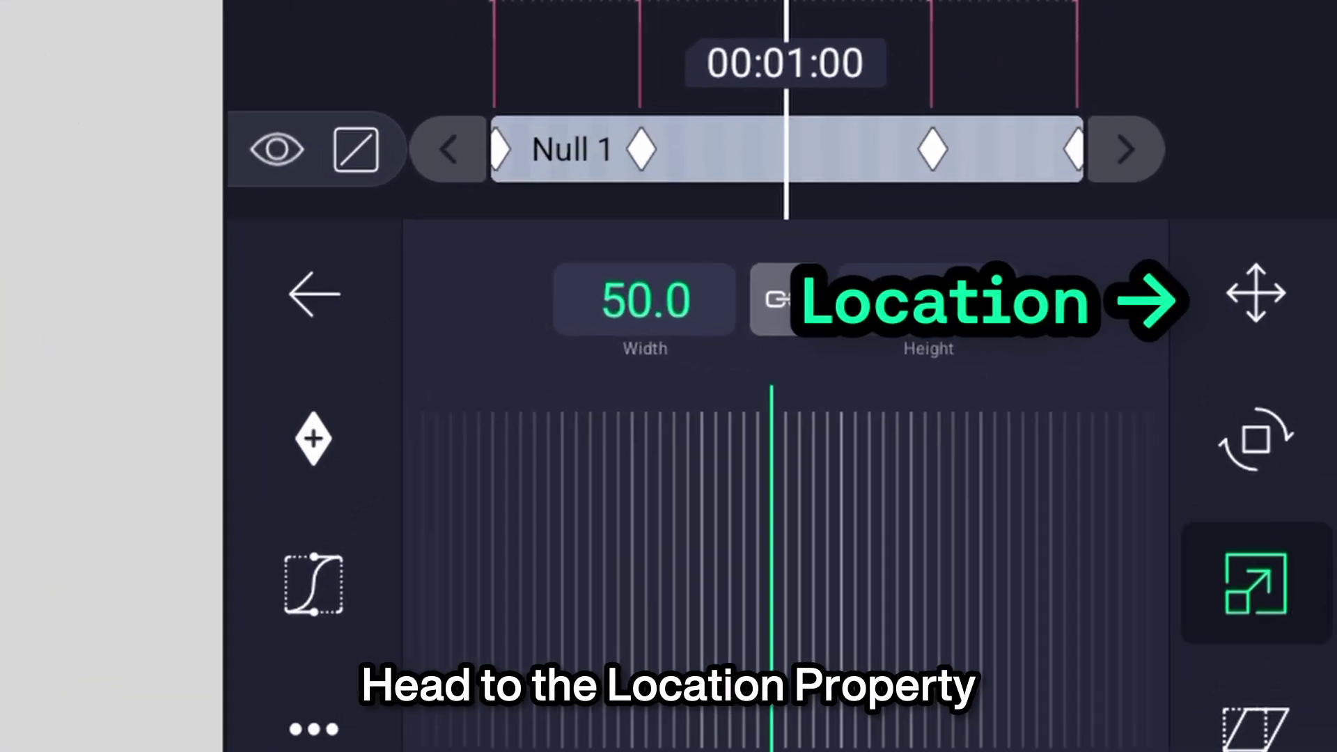
left_click(1281, 349)
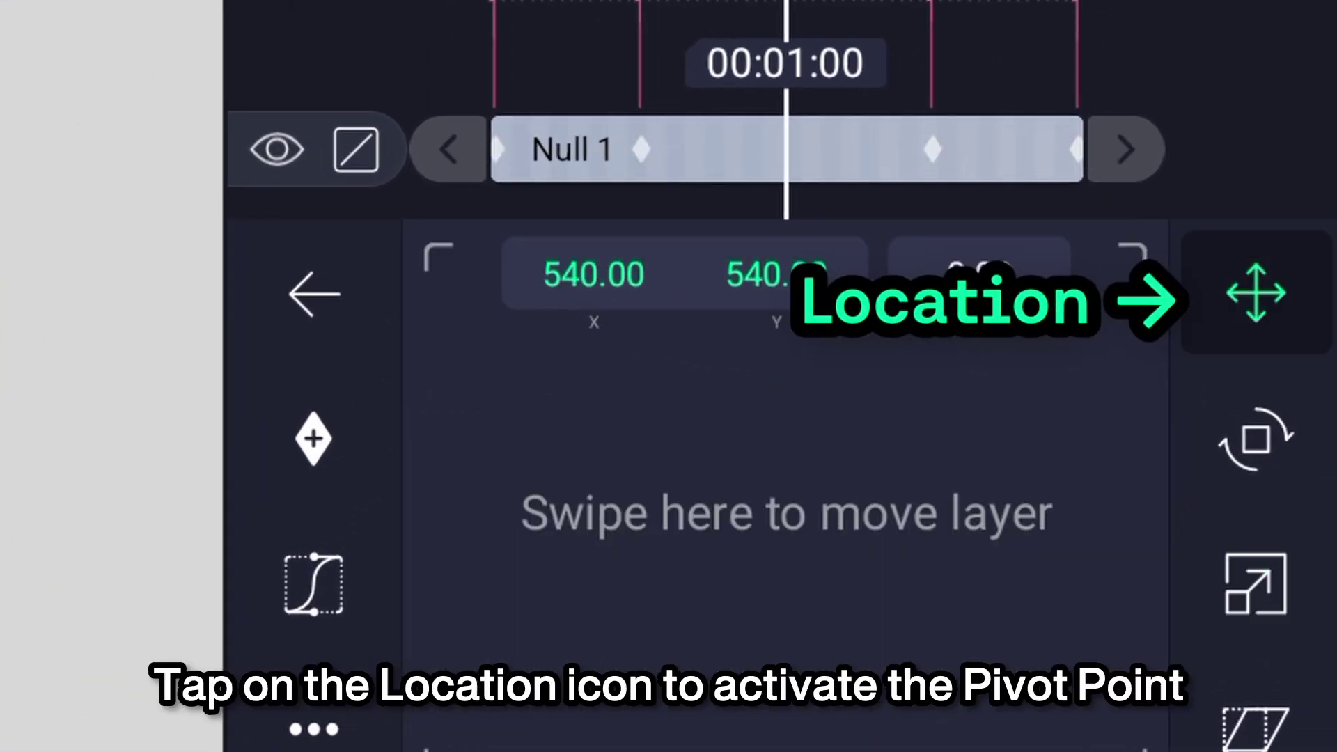
left_click(1257, 351)
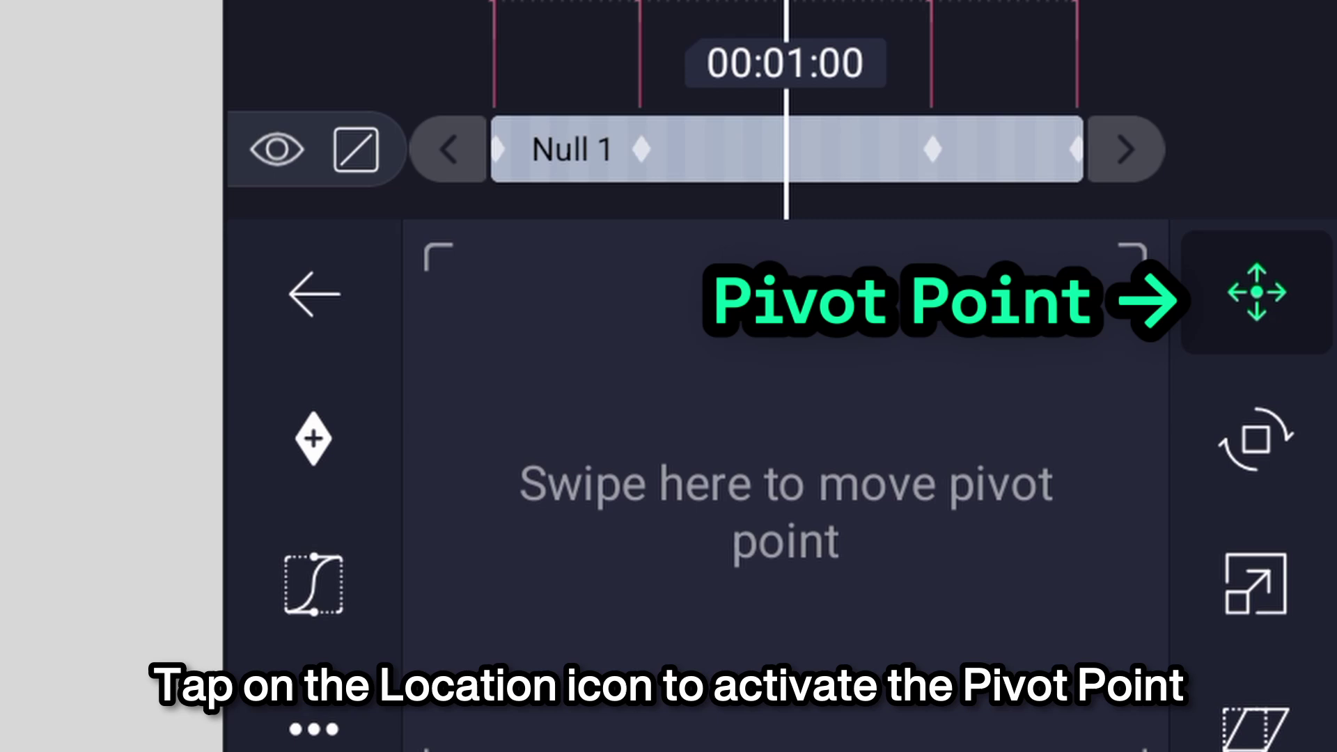
left_click_drag(1122, 546, 1127, 427)
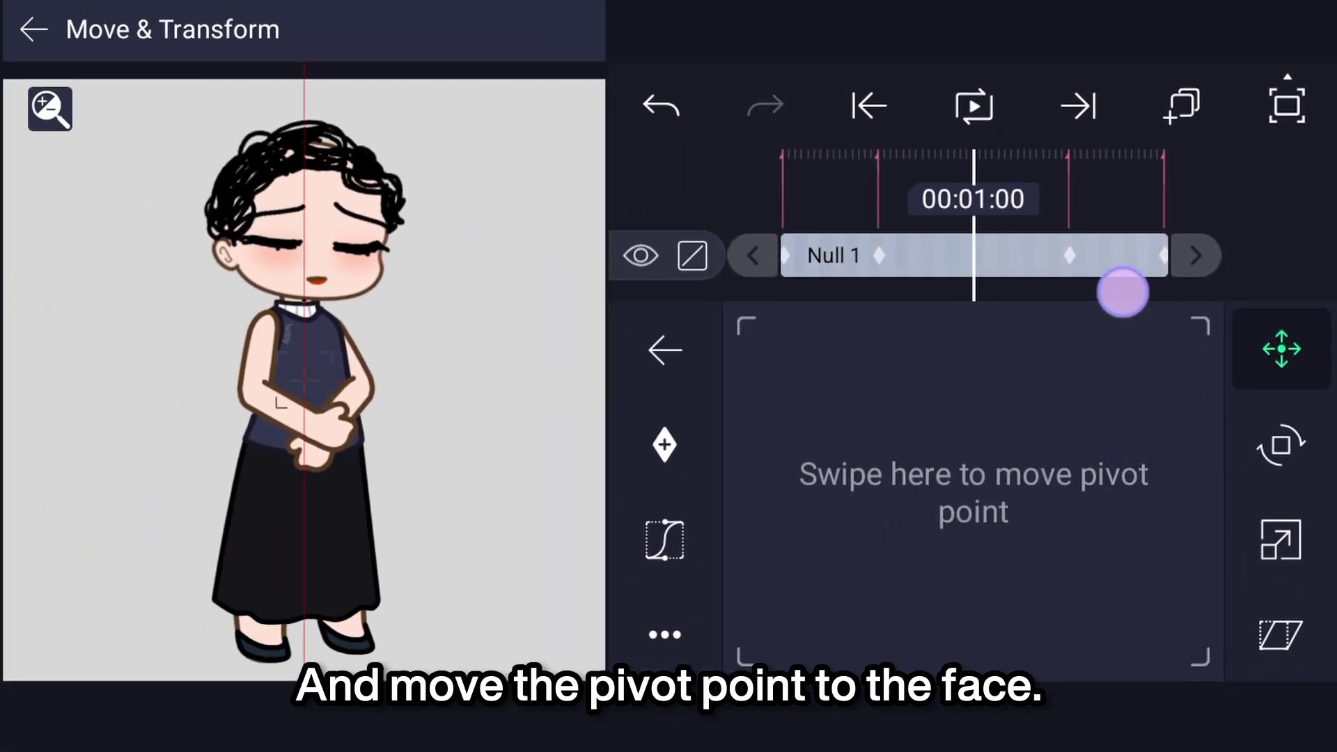
left_click_drag(1118, 241, 1121, 273)
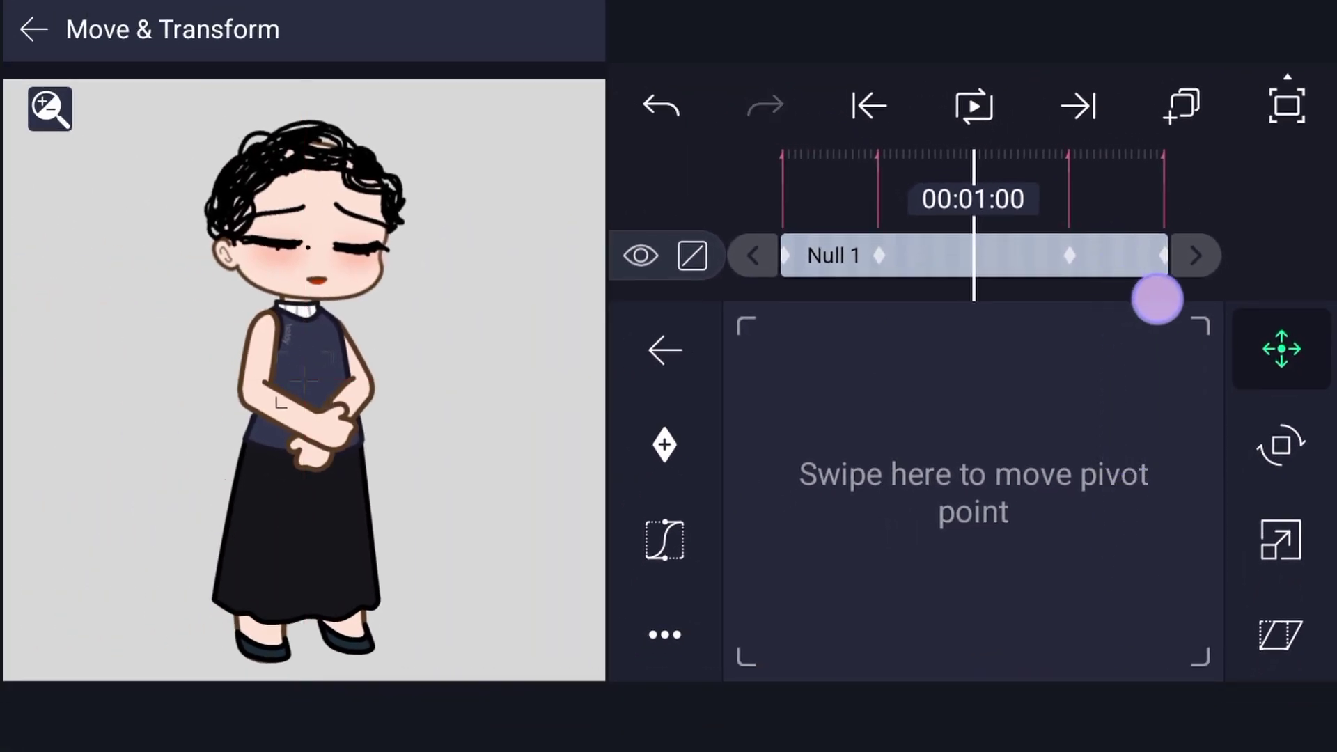
left_click(974, 106)
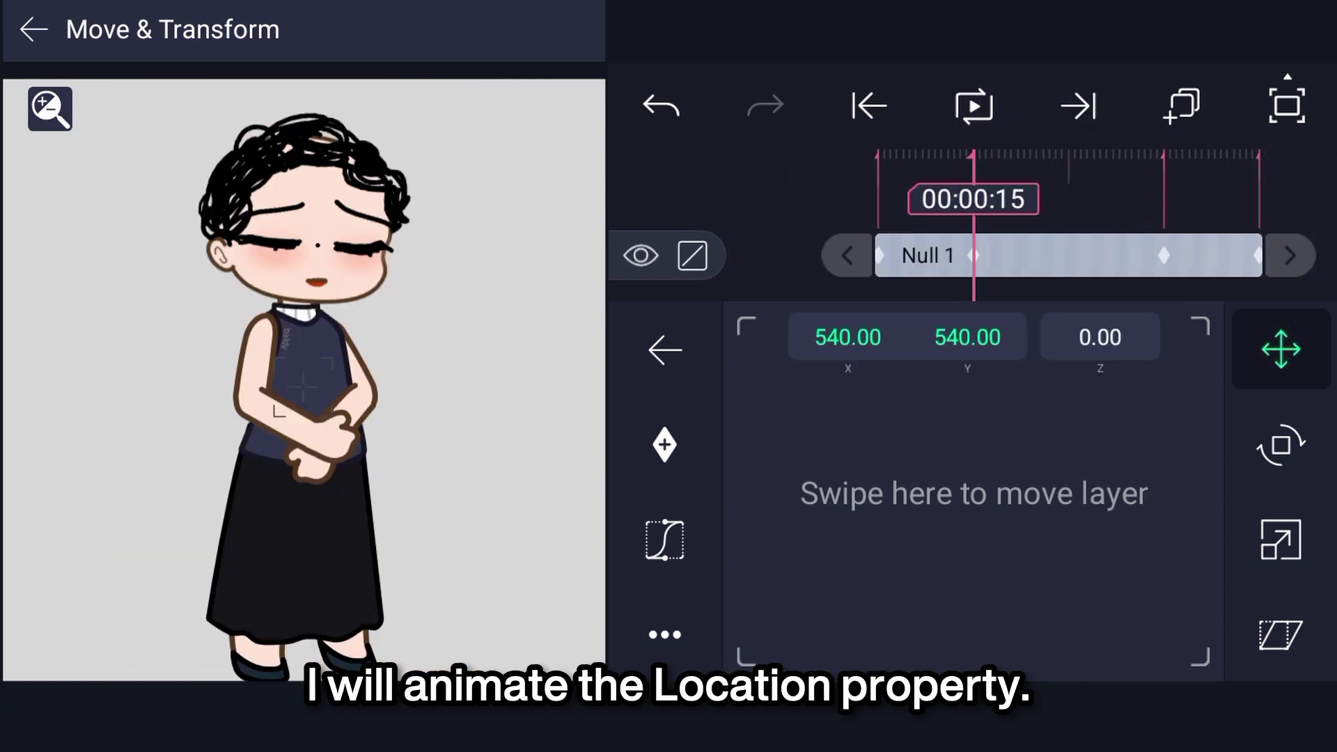
- Shift Null 1 down at the clip start and preview the position animation
left_click(869, 106)
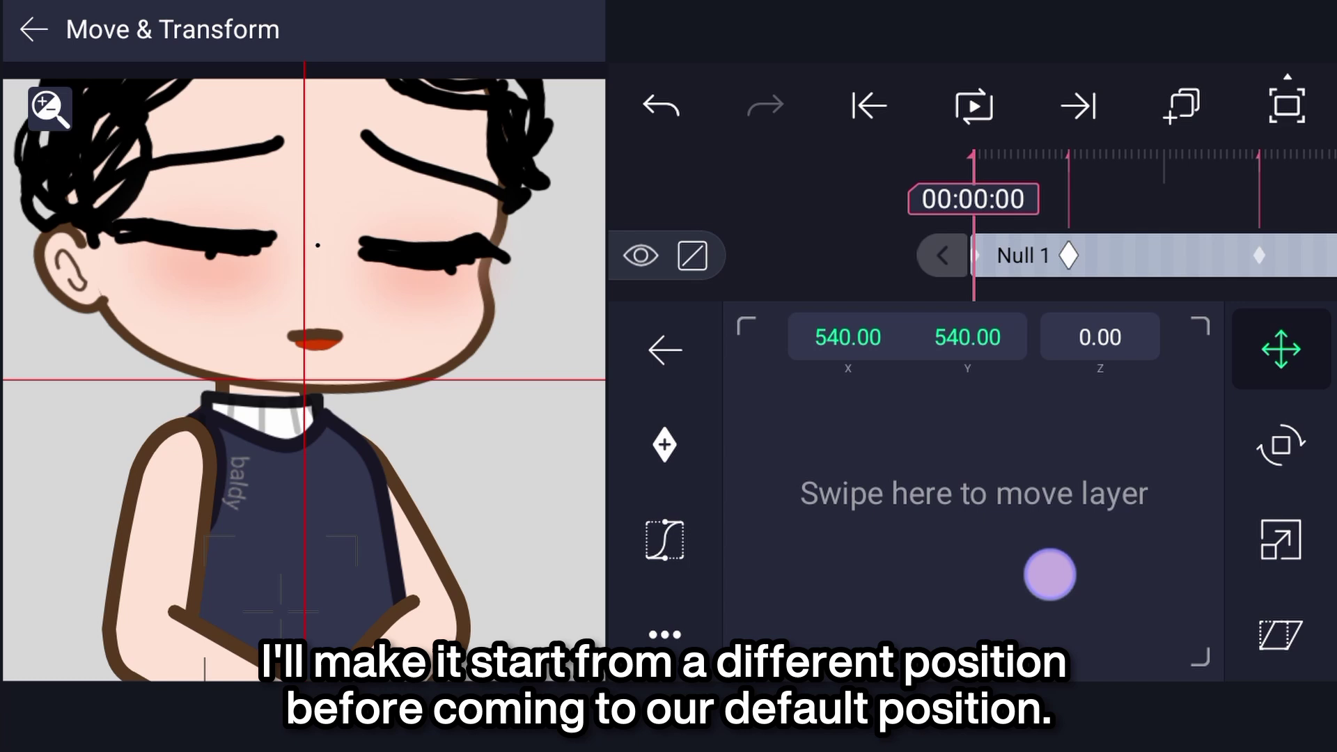
left_click_drag(1050, 574, 1052, 640)
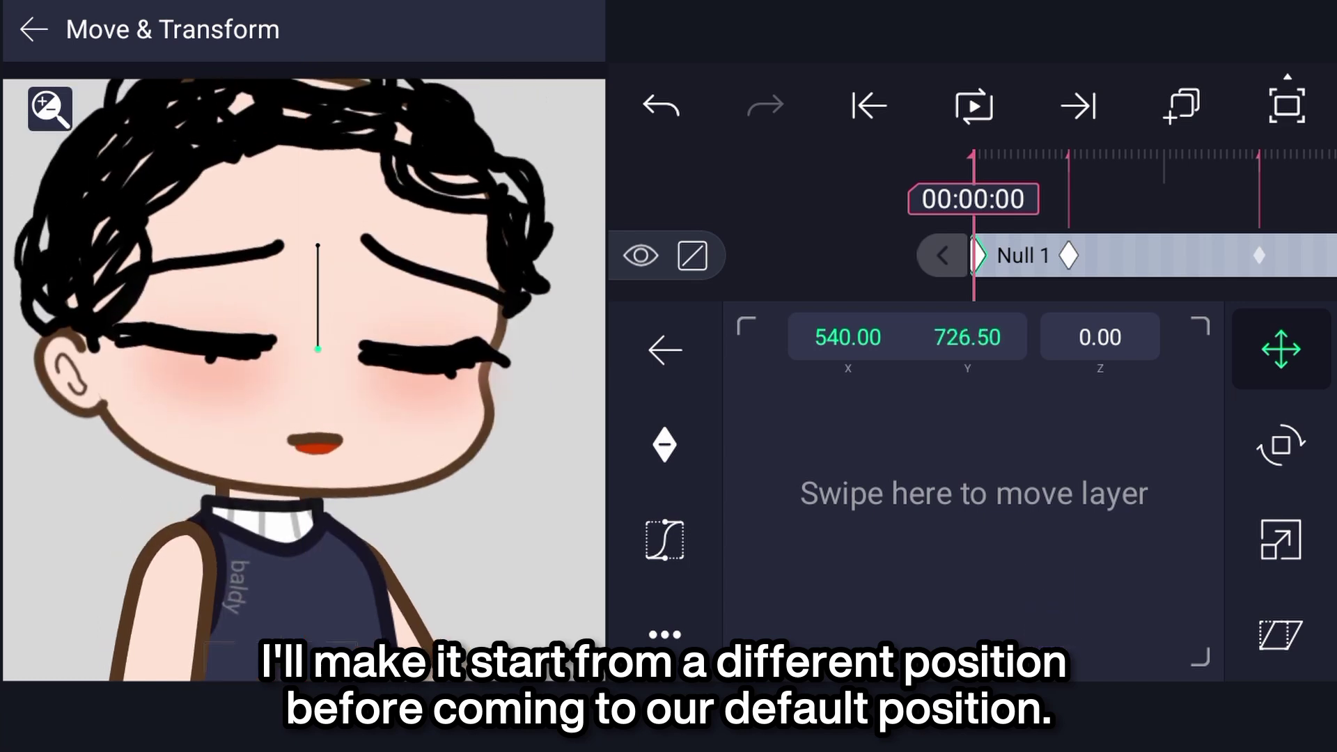
left_click(974, 105)
left_click(973, 106)
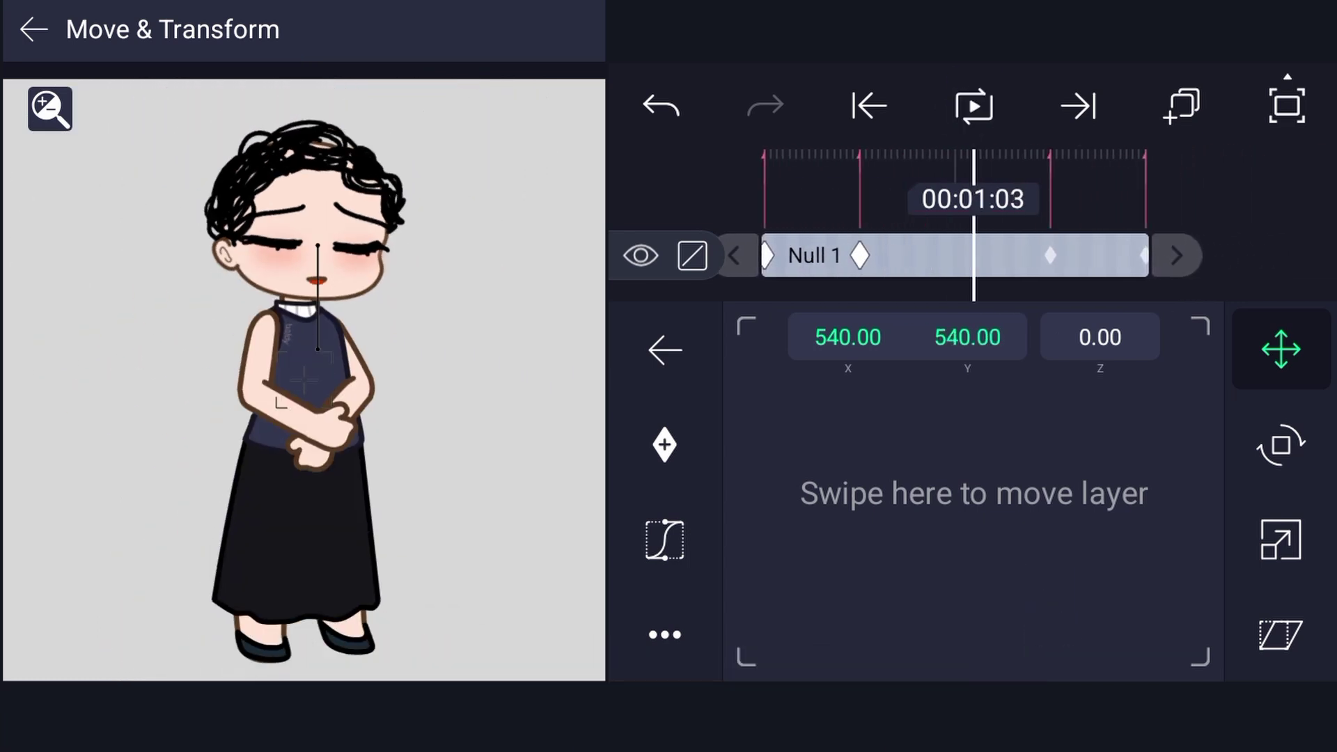
- Set Null 1's position to X 540, Y 726.50 at the clip end and play from the start
left_click(1052, 106)
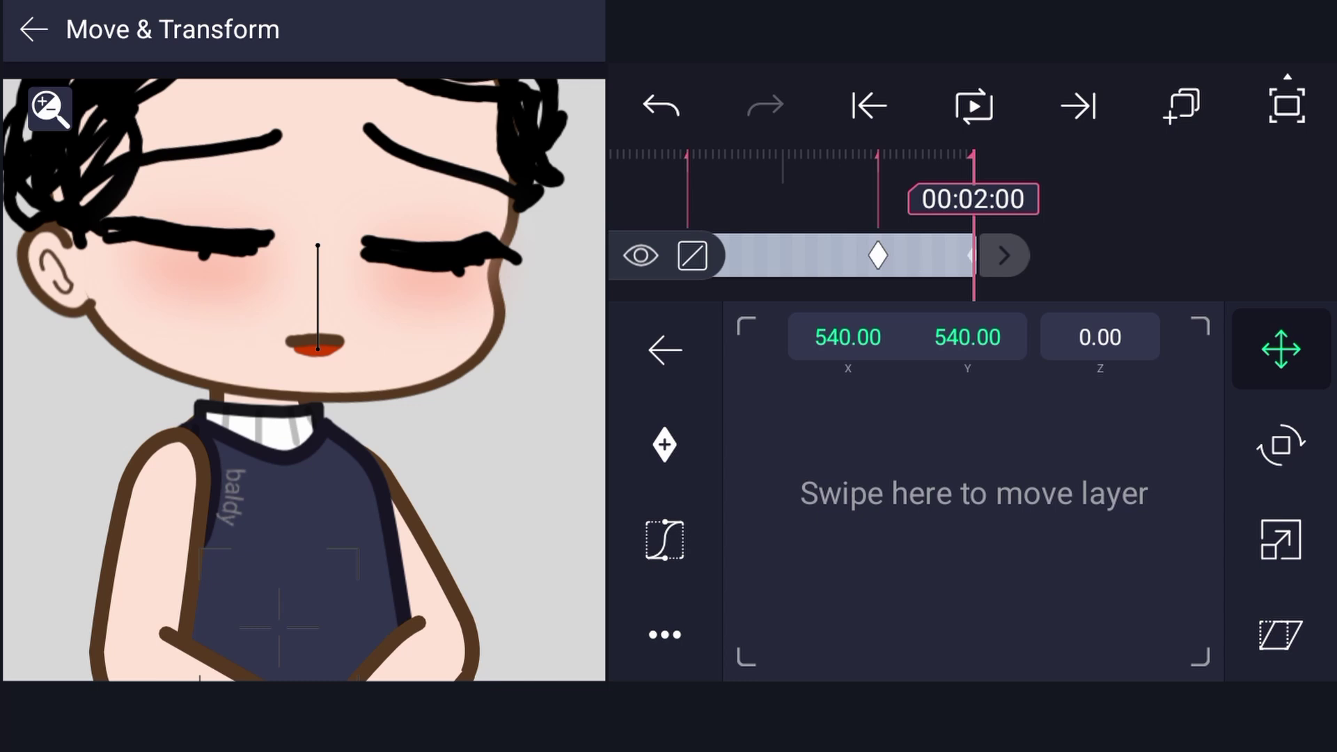
left_click_drag(1066, 488, 1079, 655)
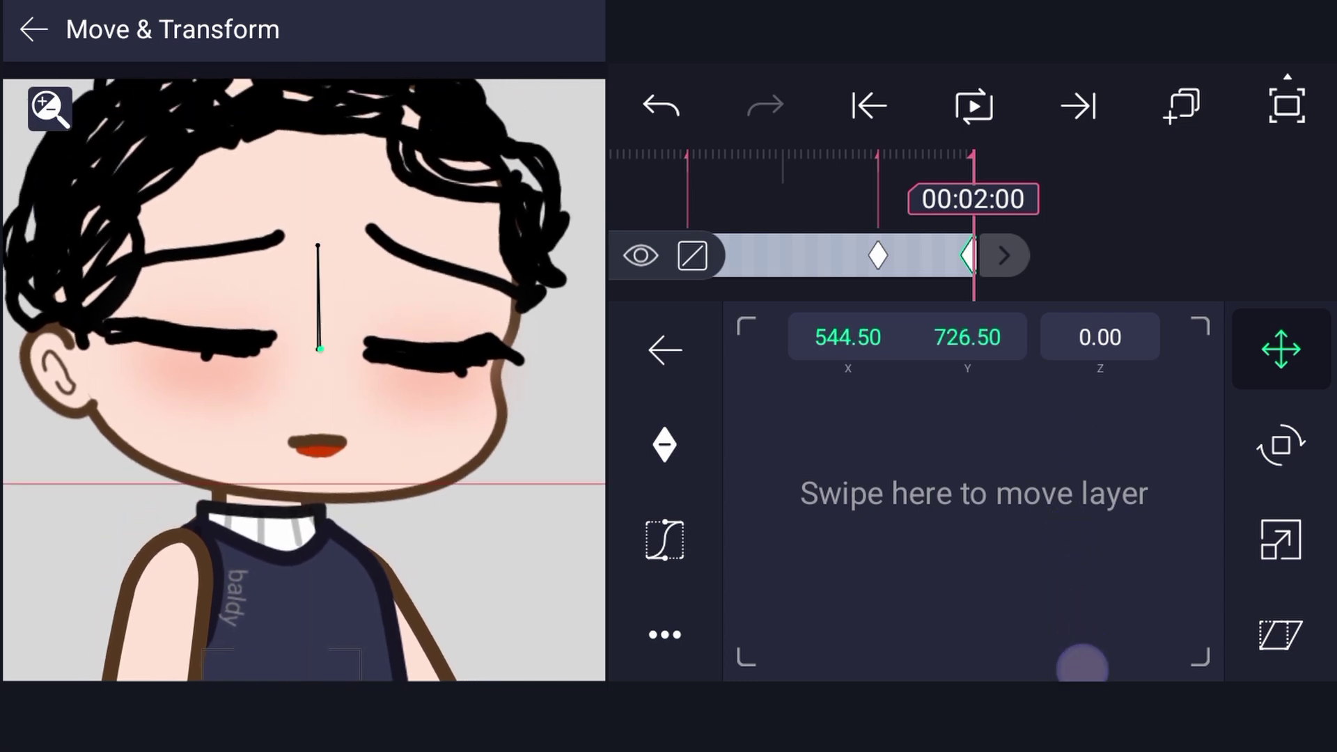
left_click_drag(1092, 588, 1079, 590)
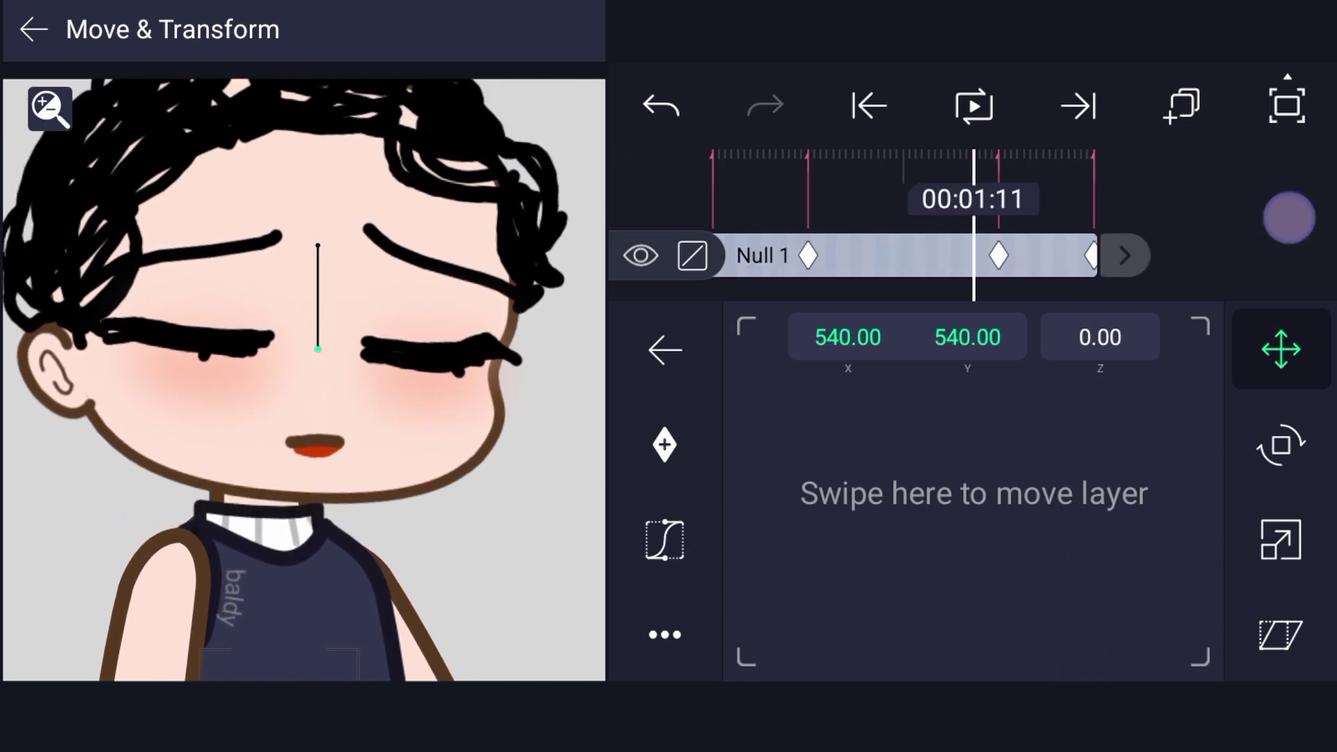
left_click(869, 106)
left_click(980, 101)
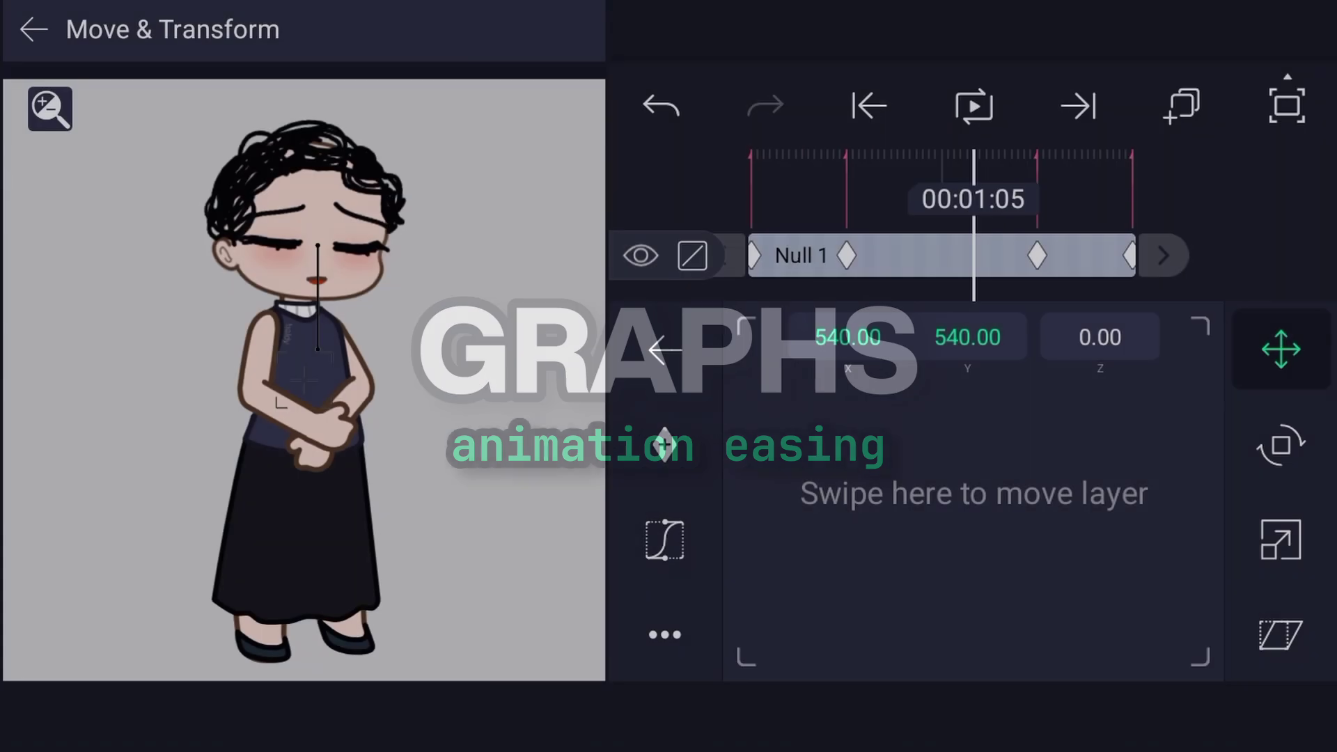
- Apply Ease-out to Null 1's zoom-in scale keyframe and Ease-in to the zoom-out keyframe
left_click_drag(1136, 185, 1167, 185)
left_click(1281, 540)
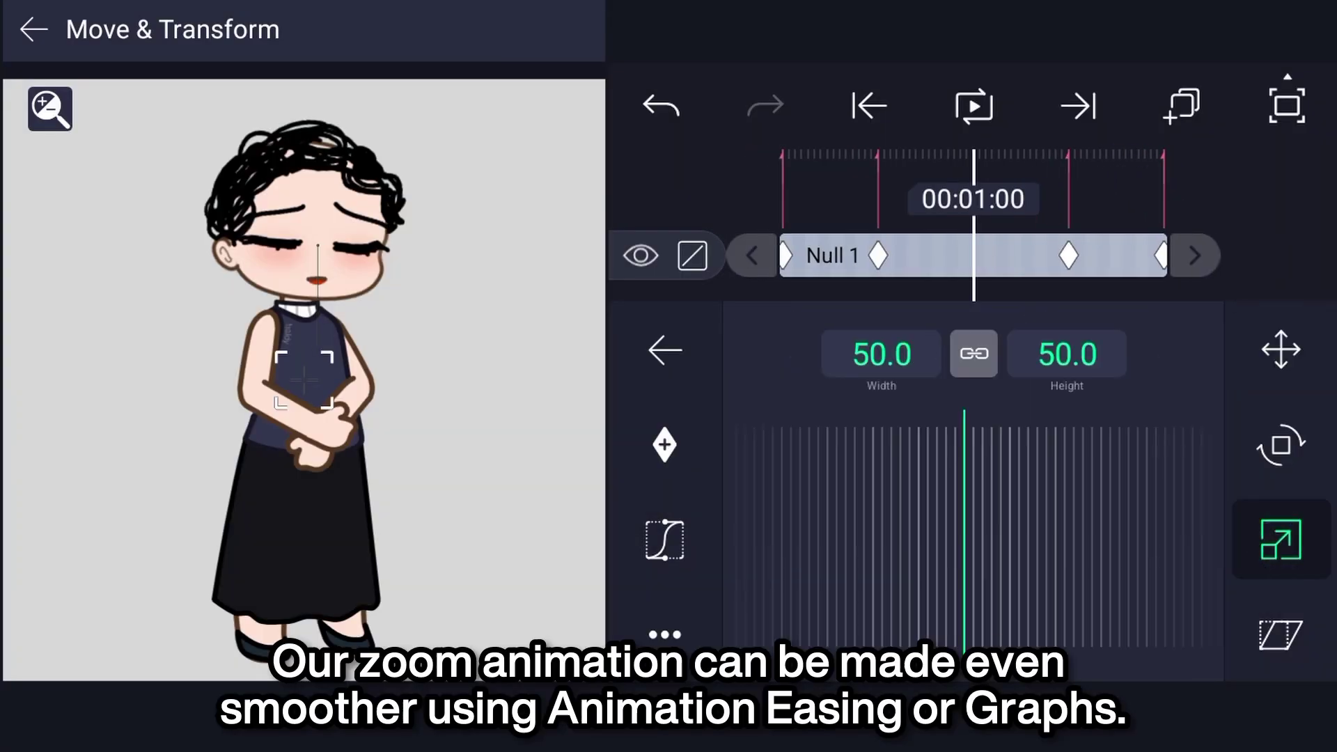
left_click_drag(1052, 266, 1219, 300)
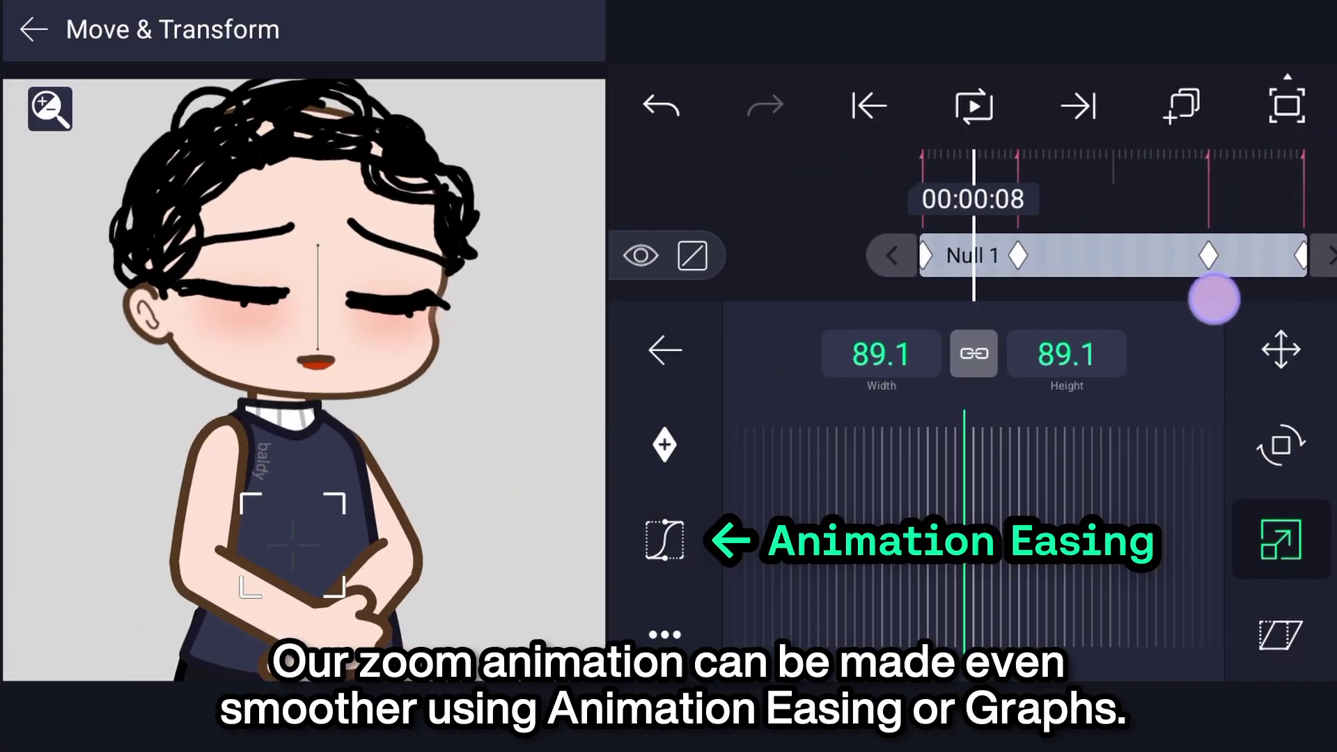
left_click(664, 539)
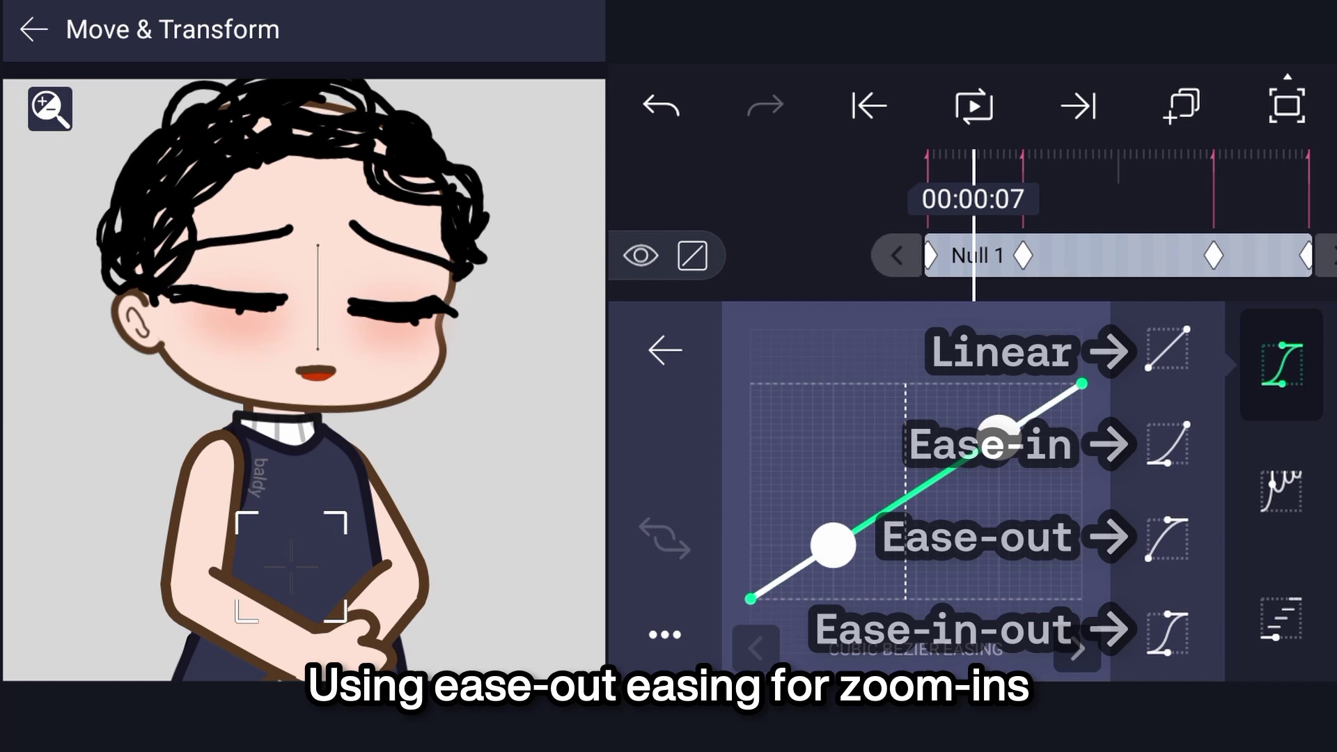
left_click(1168, 539)
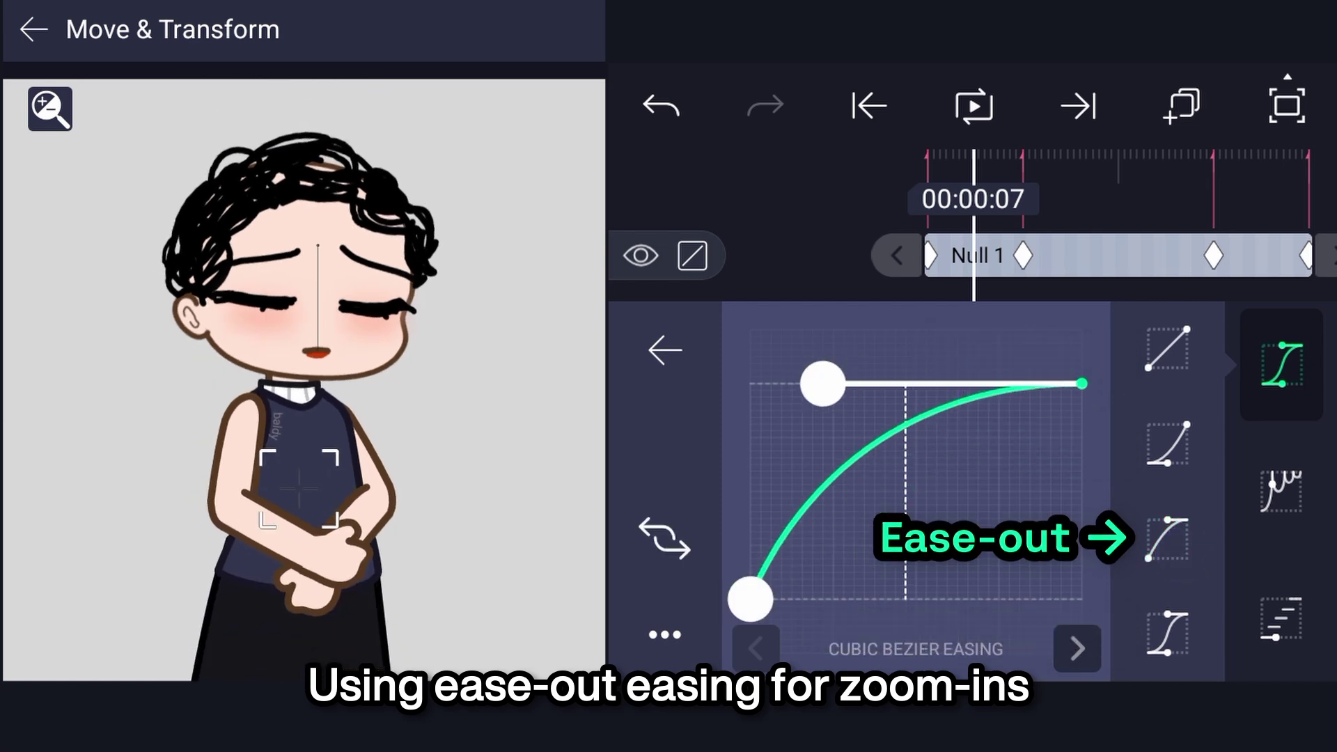
left_click(973, 105)
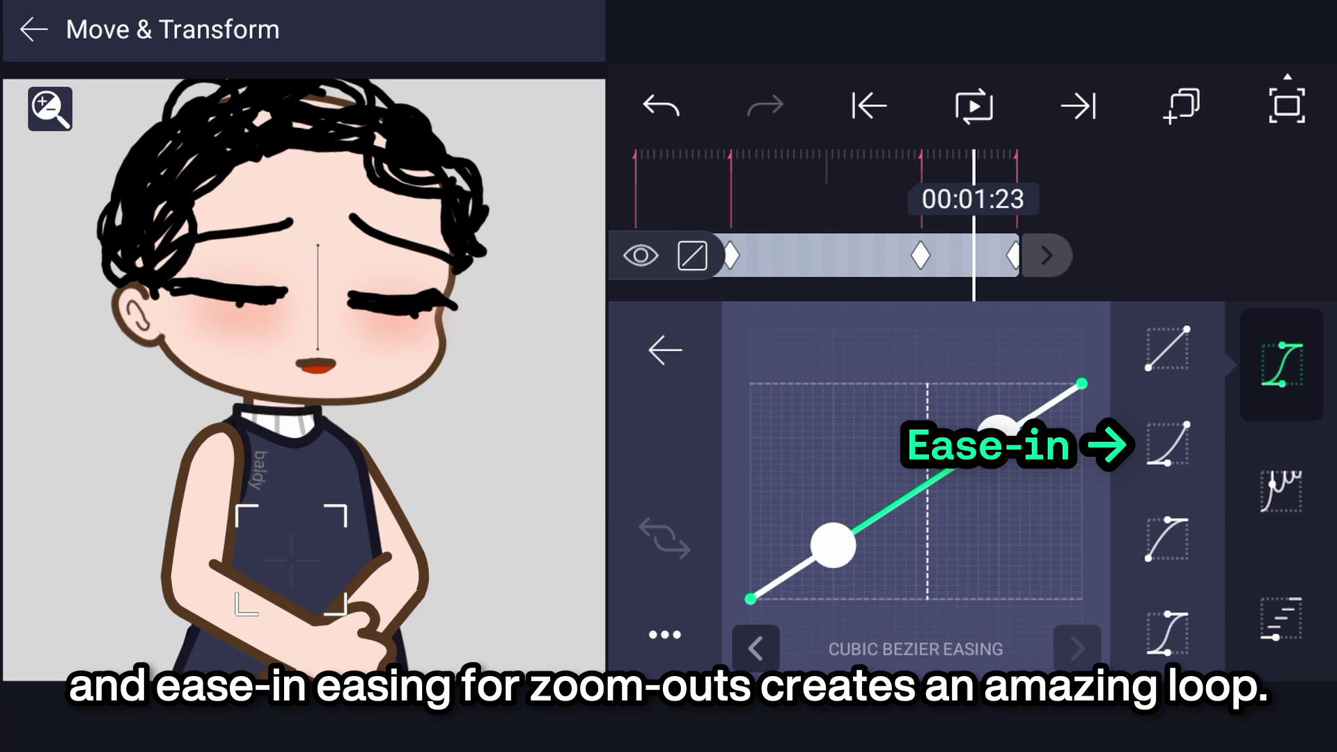
left_click(1097, 613)
left_click(982, 108)
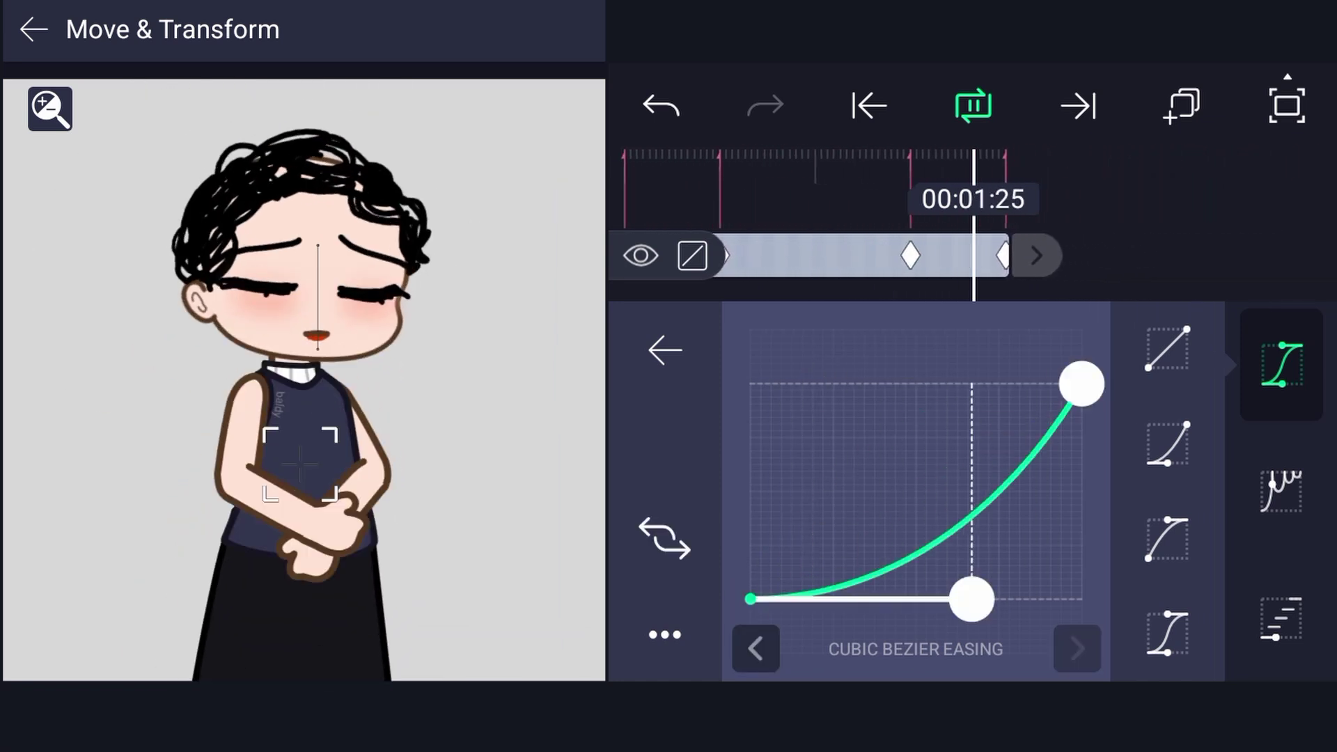
- Delete all of Null 1's location keyframes and play back the scale-only zoom
left_click(972, 110)
left_click(868, 106)
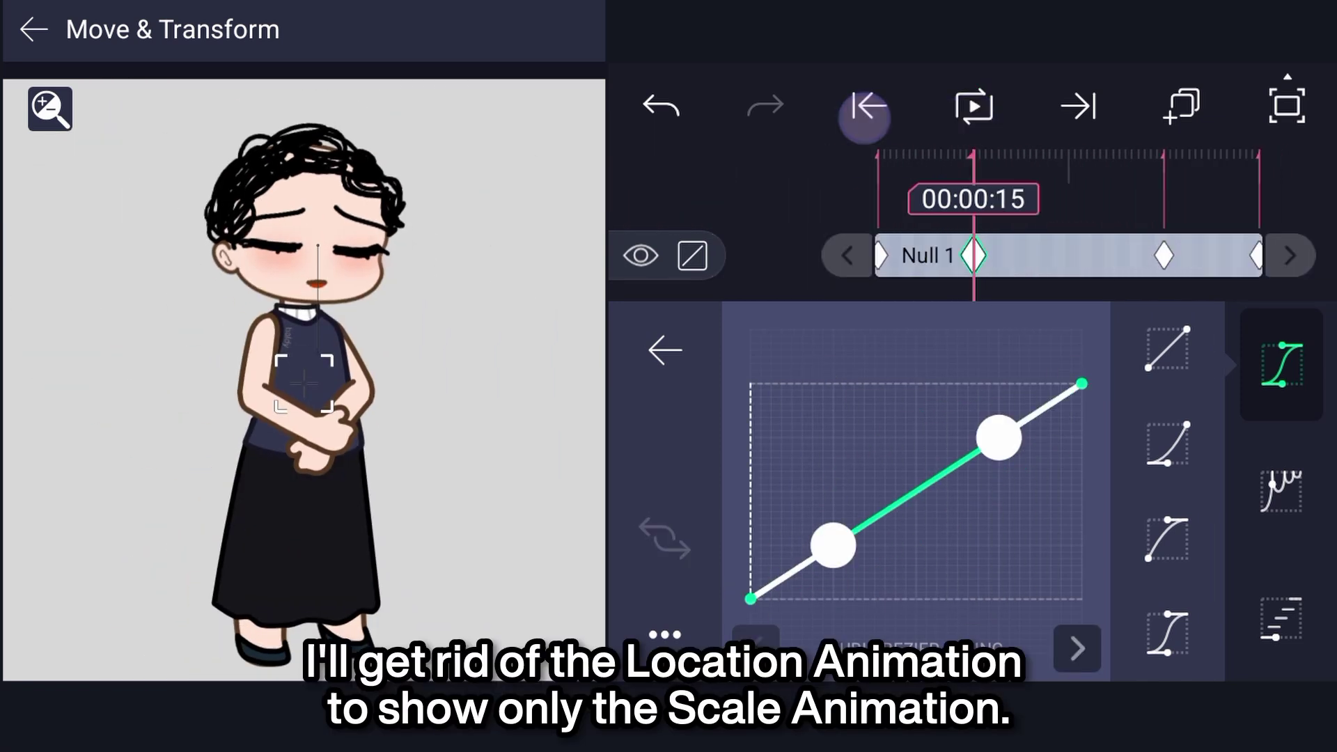
left_click(658, 350)
left_click(1282, 348)
left_click(664, 445)
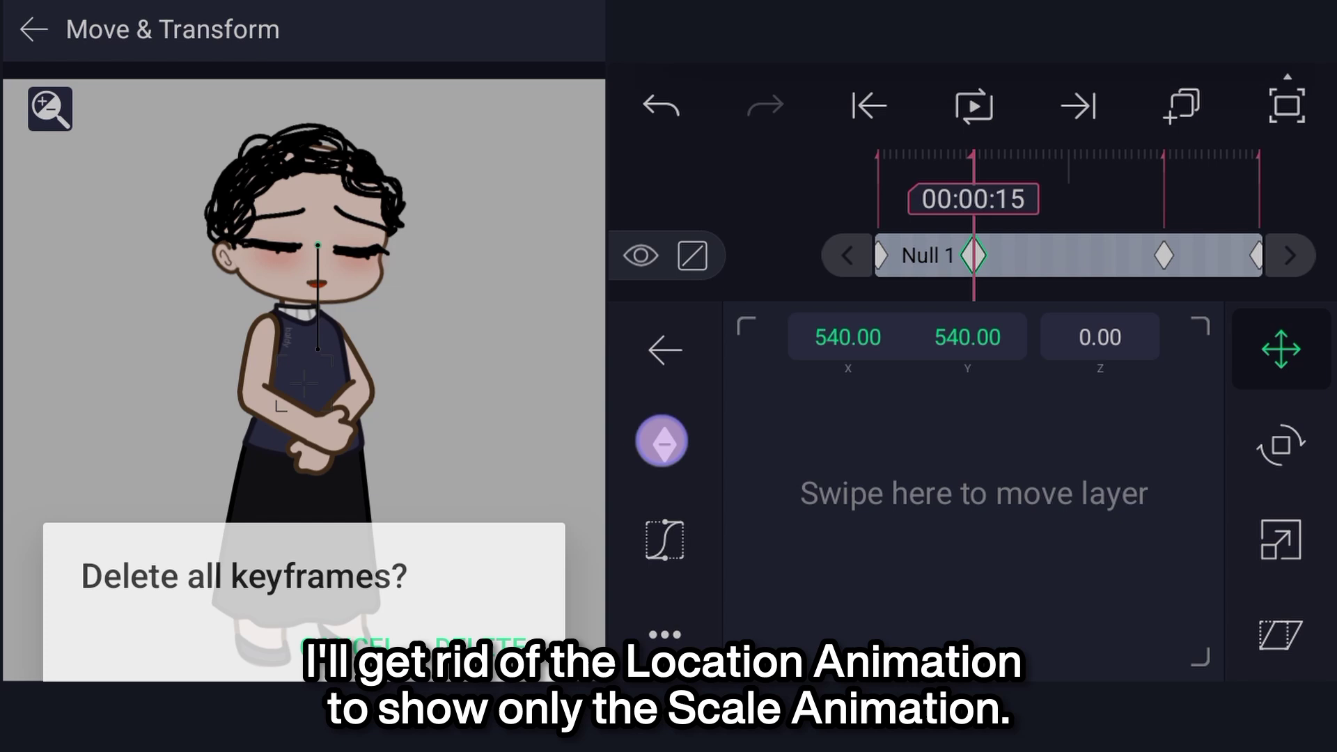
left_click(223, 568)
left_click(1282, 540)
left_click(973, 105)
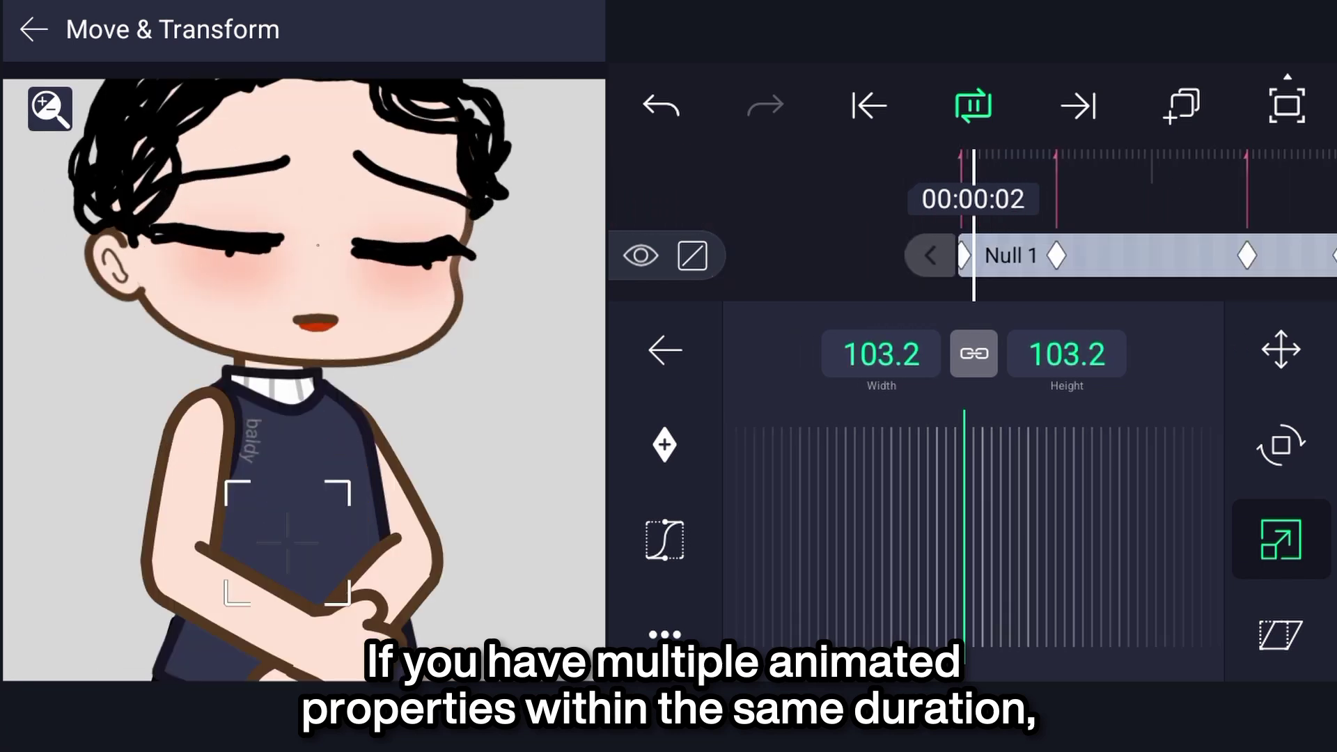
- Copy the ease-out curve from Null 1's zoom-in scale keyframe
left_click(972, 101)
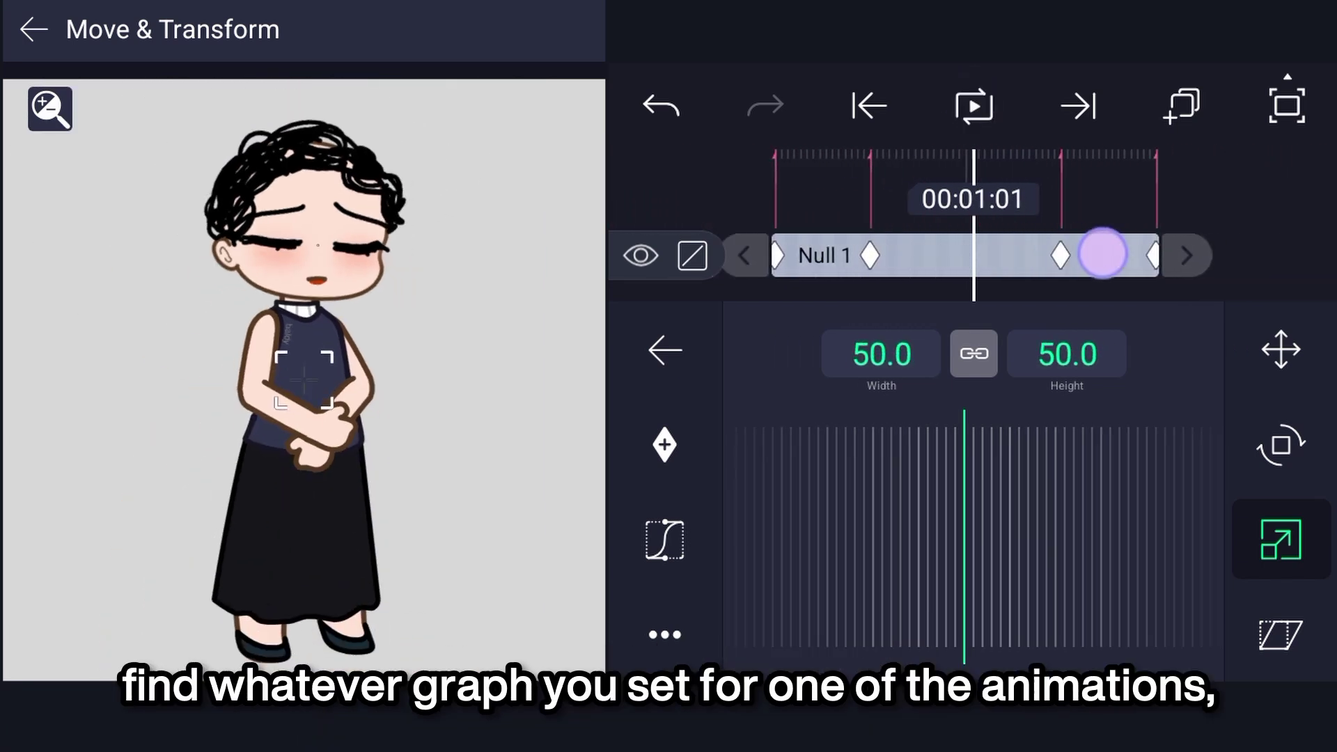
left_click_drag(1102, 252, 1212, 251)
left_click(664, 540)
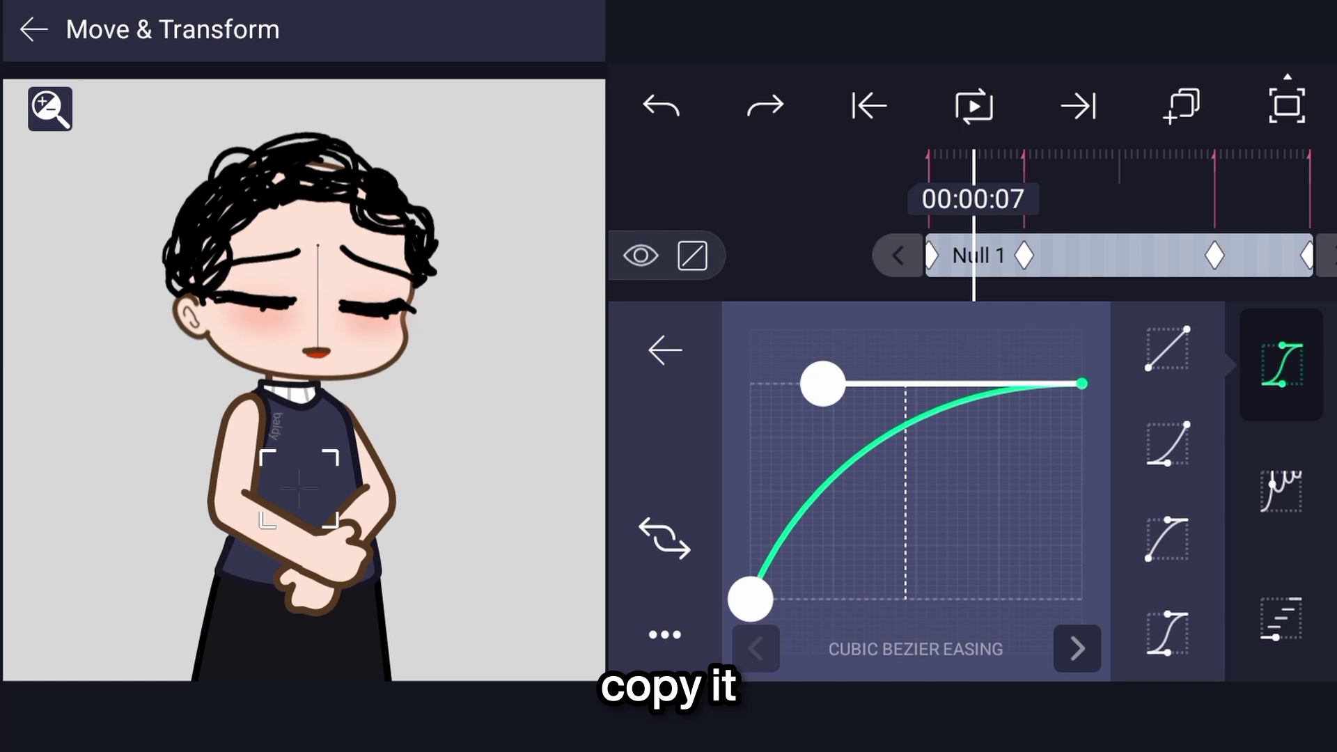
left_click(664, 635)
left_click(716, 299)
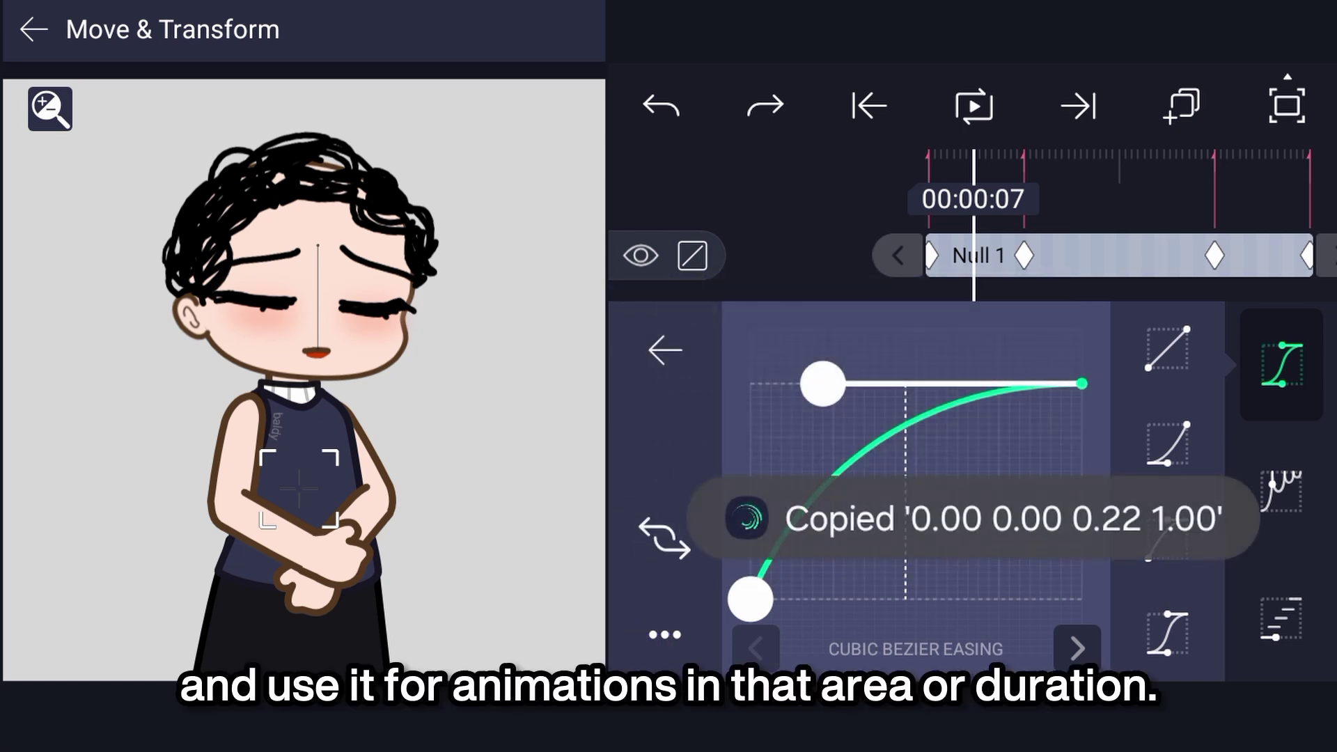
left_click(664, 349)
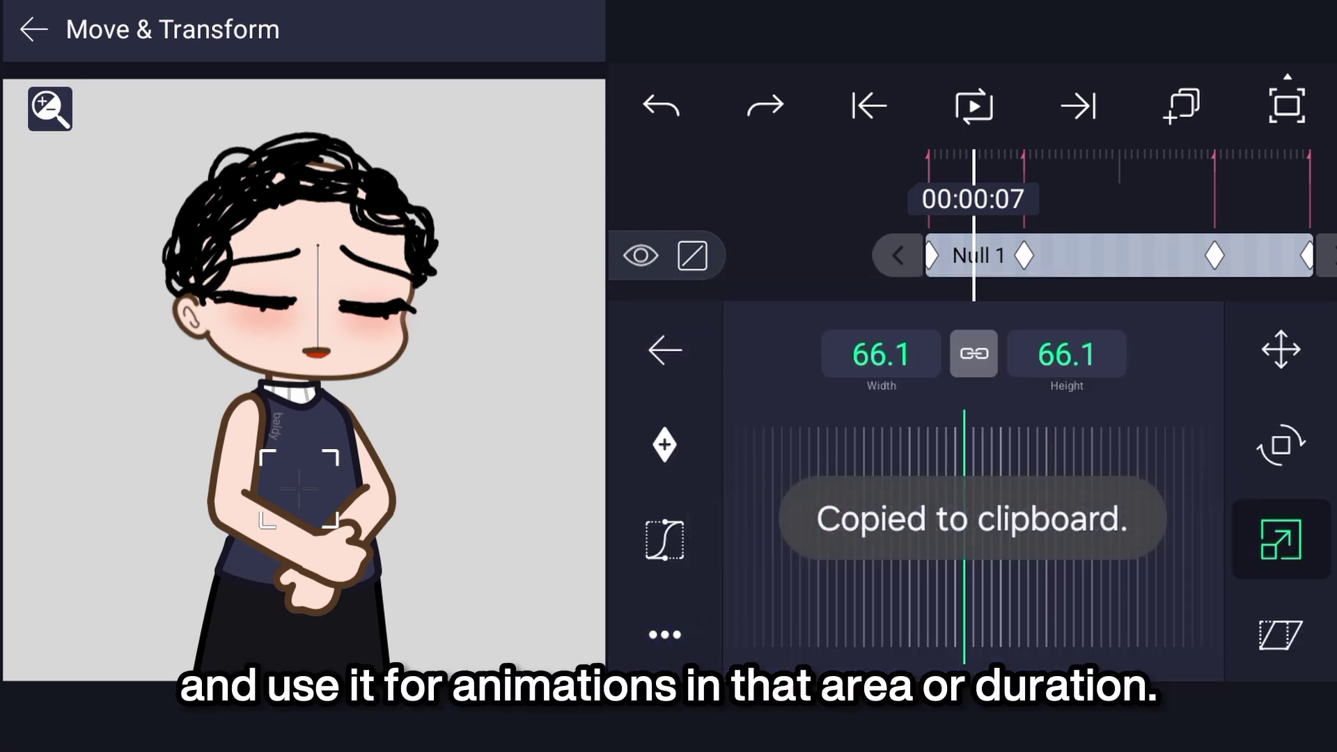
- Paste the ease-out curve onto the location keyframe and play it back
left_click(1285, 350)
left_click(664, 540)
left_click(665, 634)
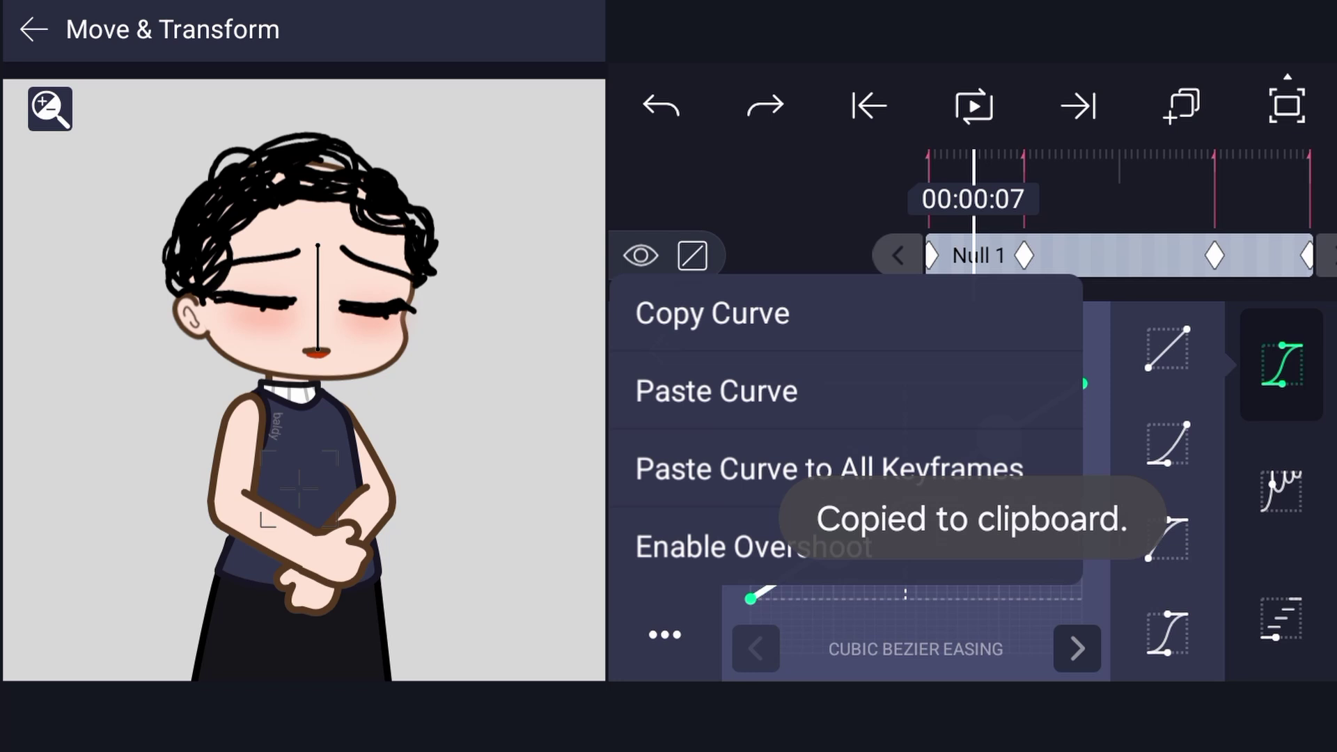
left_click(721, 393)
left_click_drag(1205, 232, 1254, 232)
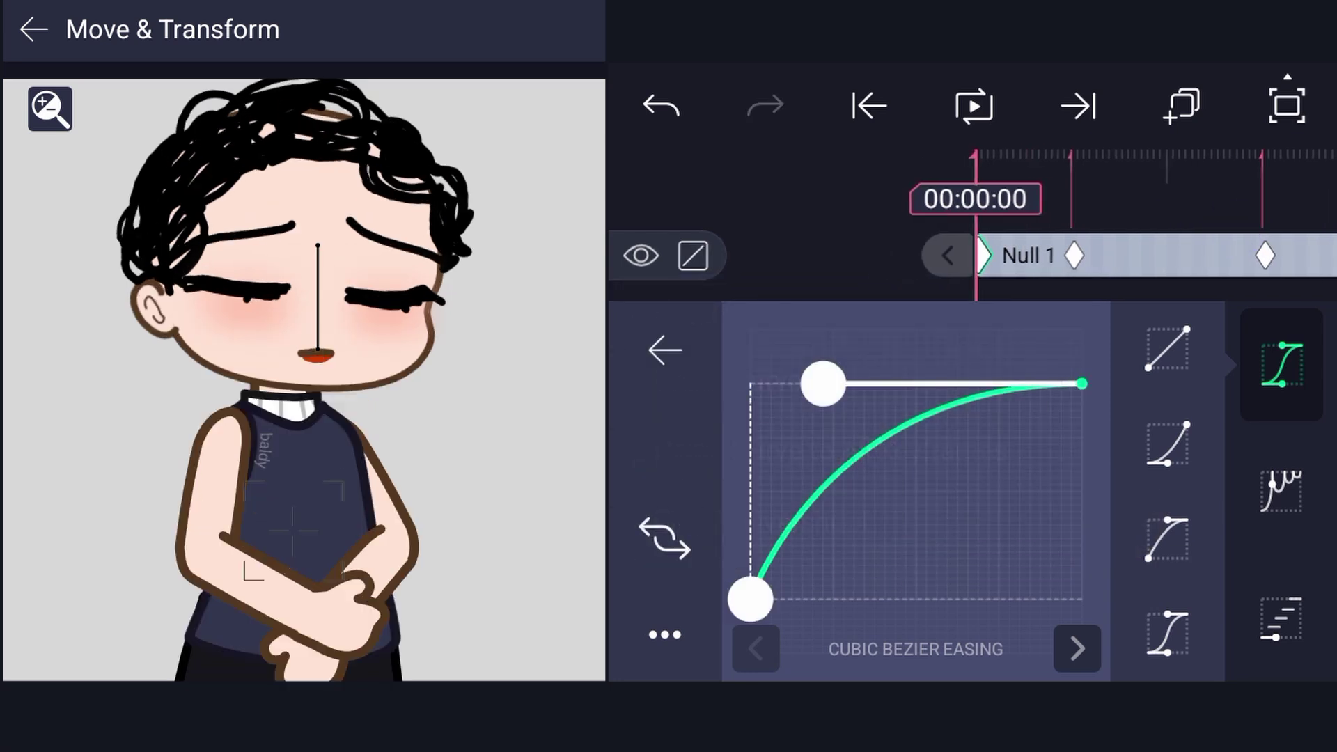
left_click(974, 106)
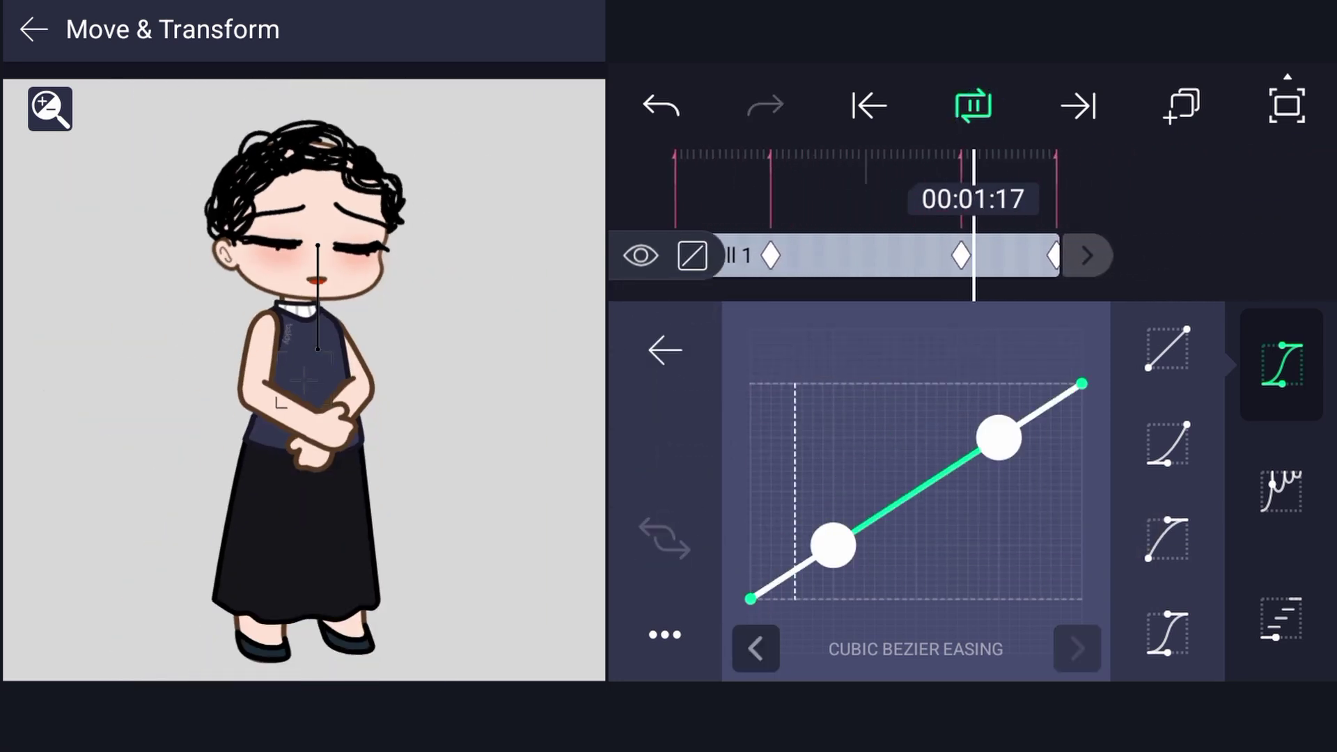
left_click(974, 105)
- Give the zoom-out keyframe an Ease-out curve with a dragged handle, then swap it
left_click_drag(1173, 257, 1196, 252)
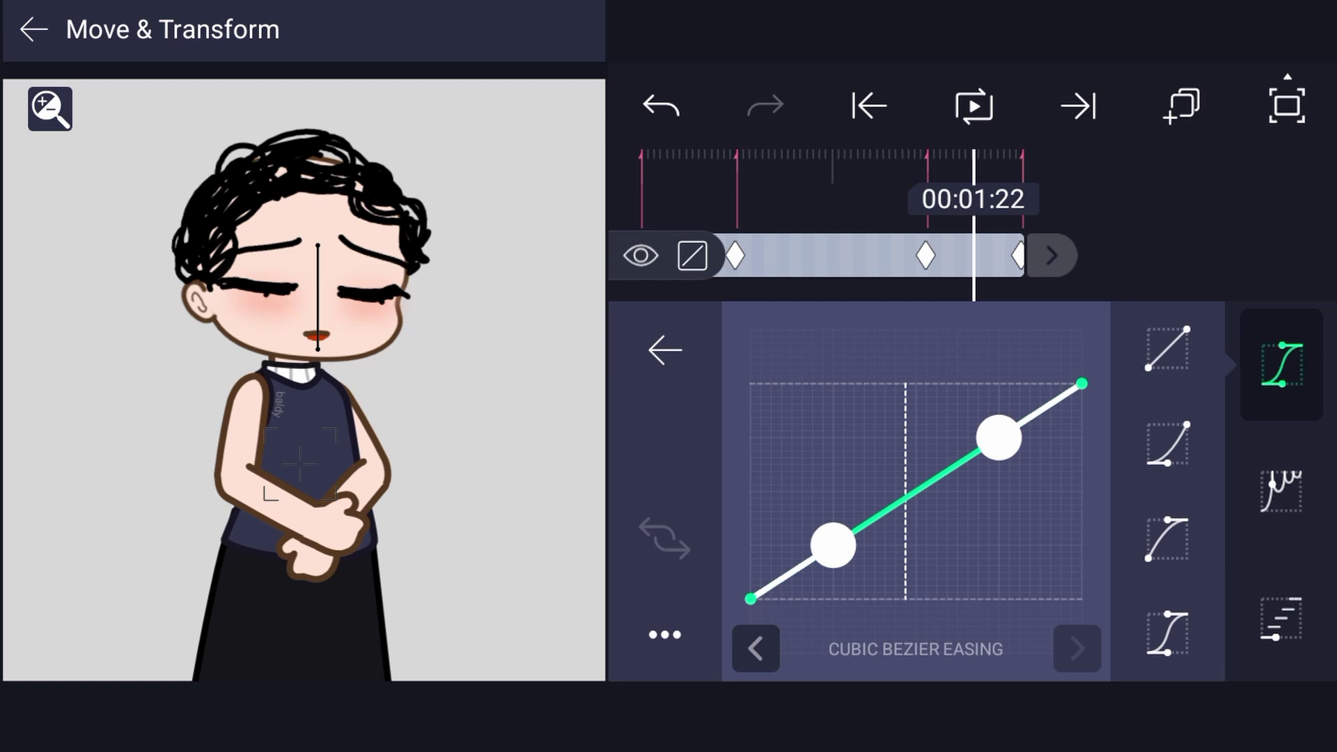
left_click(1167, 539)
left_click_drag(958, 416, 921, 416)
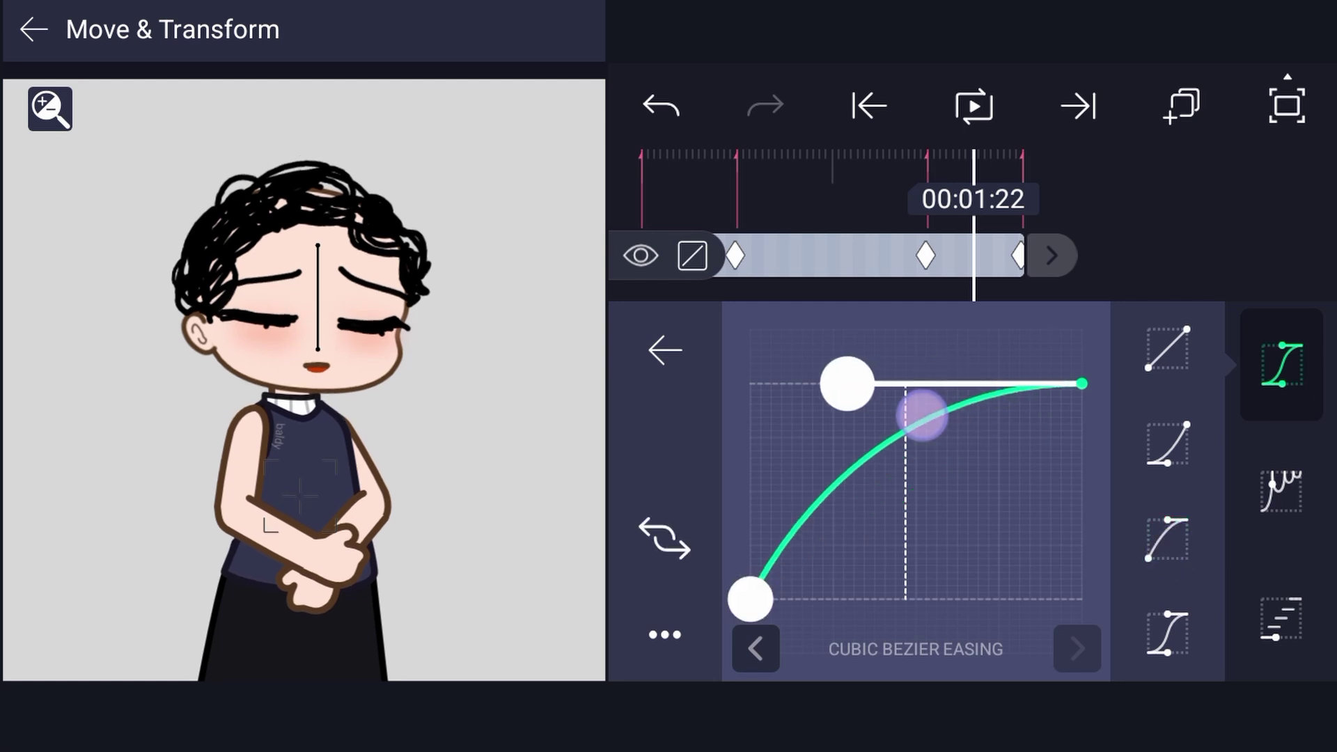
left_click(644, 530)
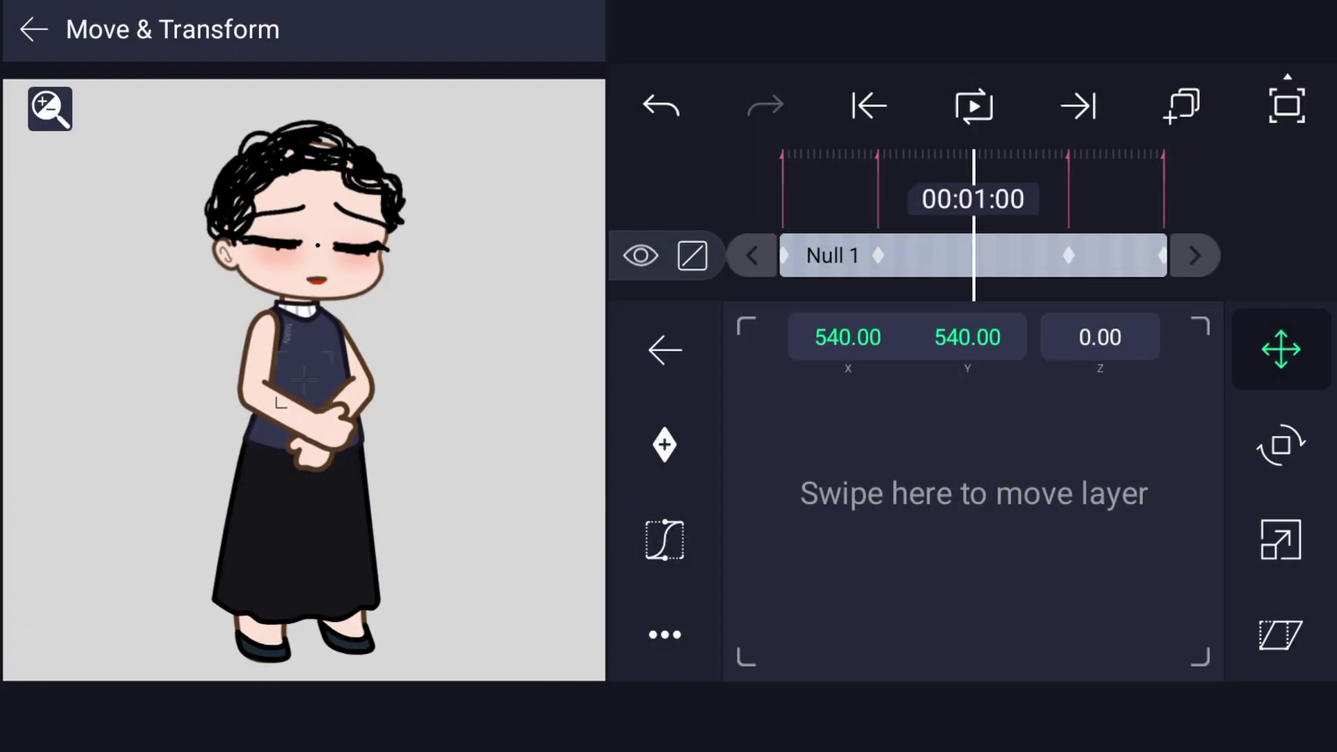
- Steepen the zoom-in keyframe's ease-out curve and preview the sharper zoom
left_click(1298, 553)
left_click_drag(1045, 257, 1210, 286)
left_click(664, 540)
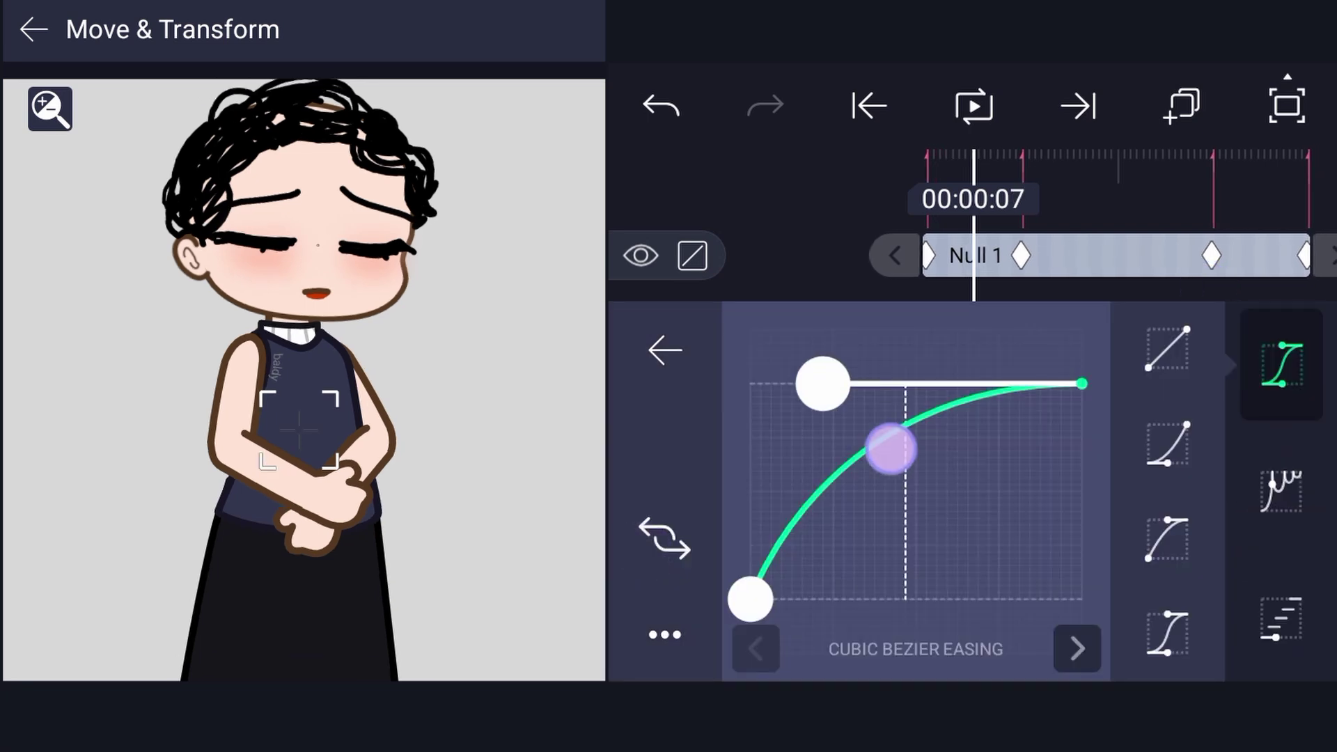
left_click_drag(823, 383, 750, 383)
left_click(973, 106)
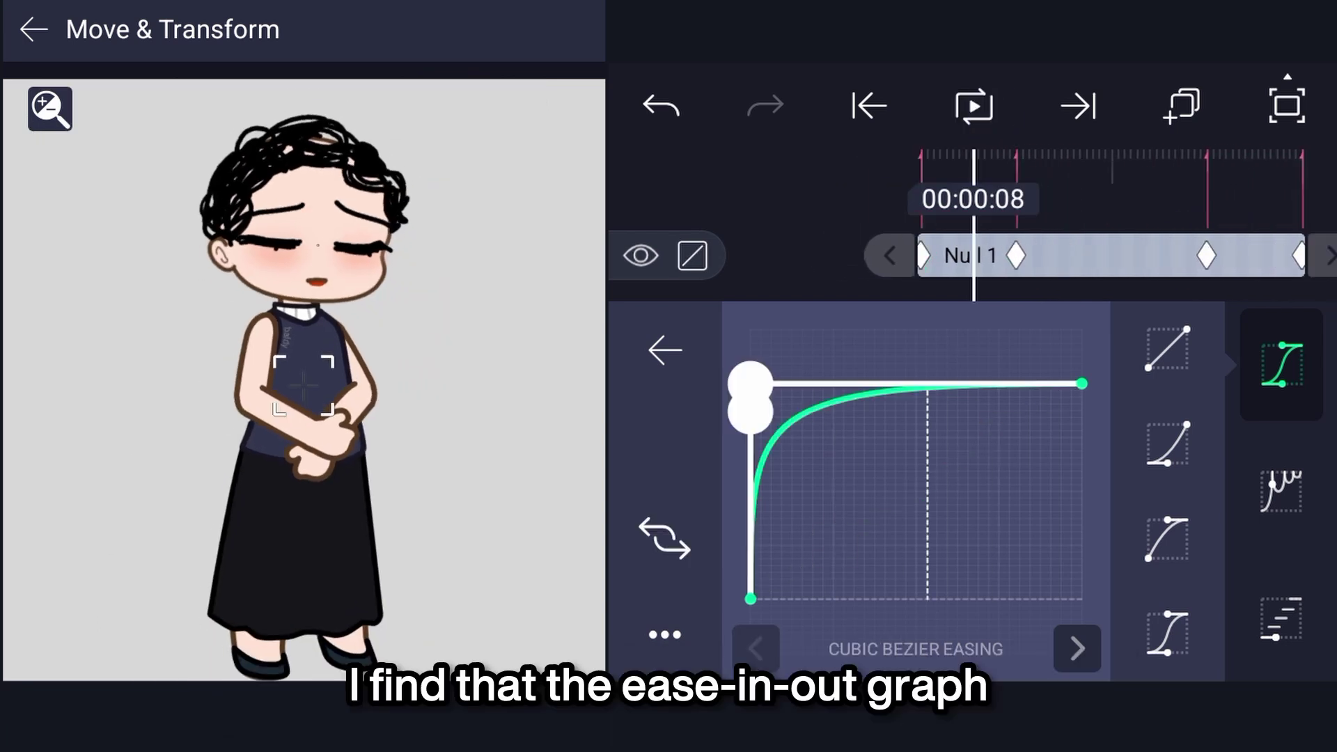
- Apply Ease-in-out to the zoom-in and zoom-out keyframes, reshape the handles, and play
left_click(1174, 640)
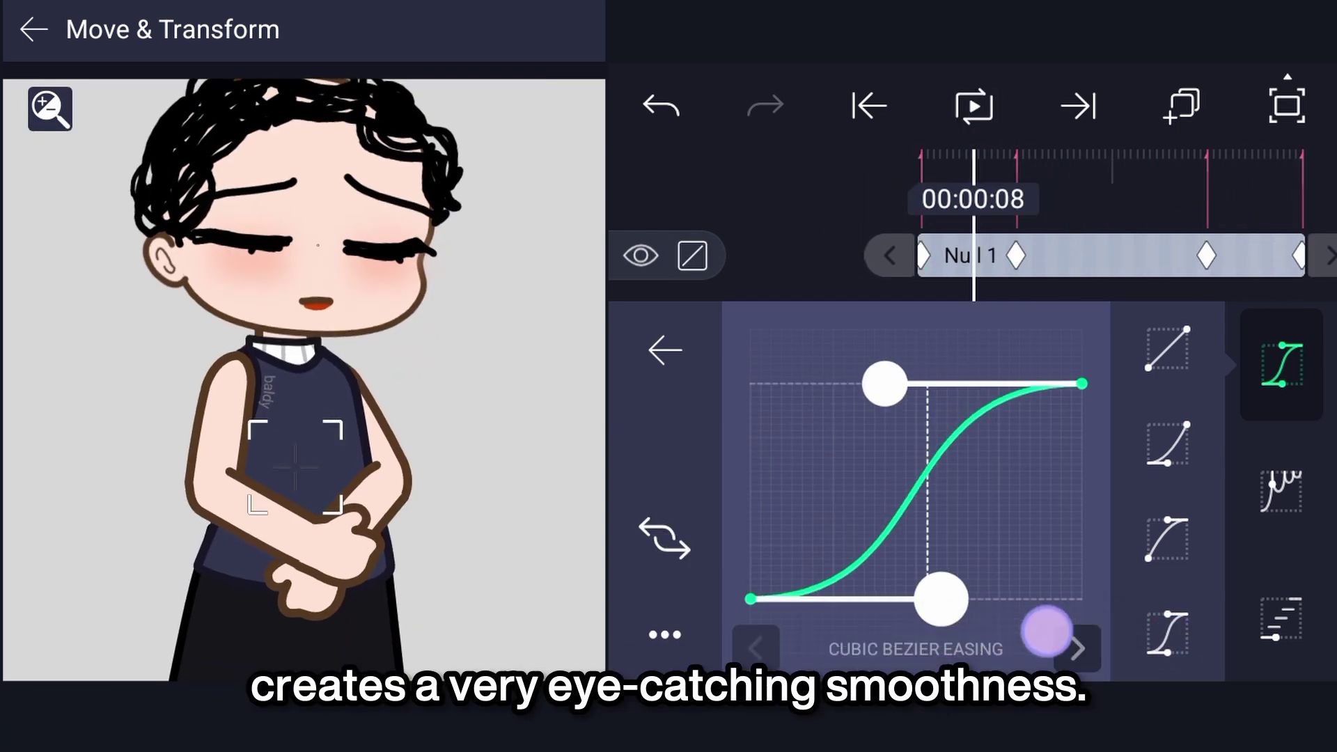
left_click(989, 105)
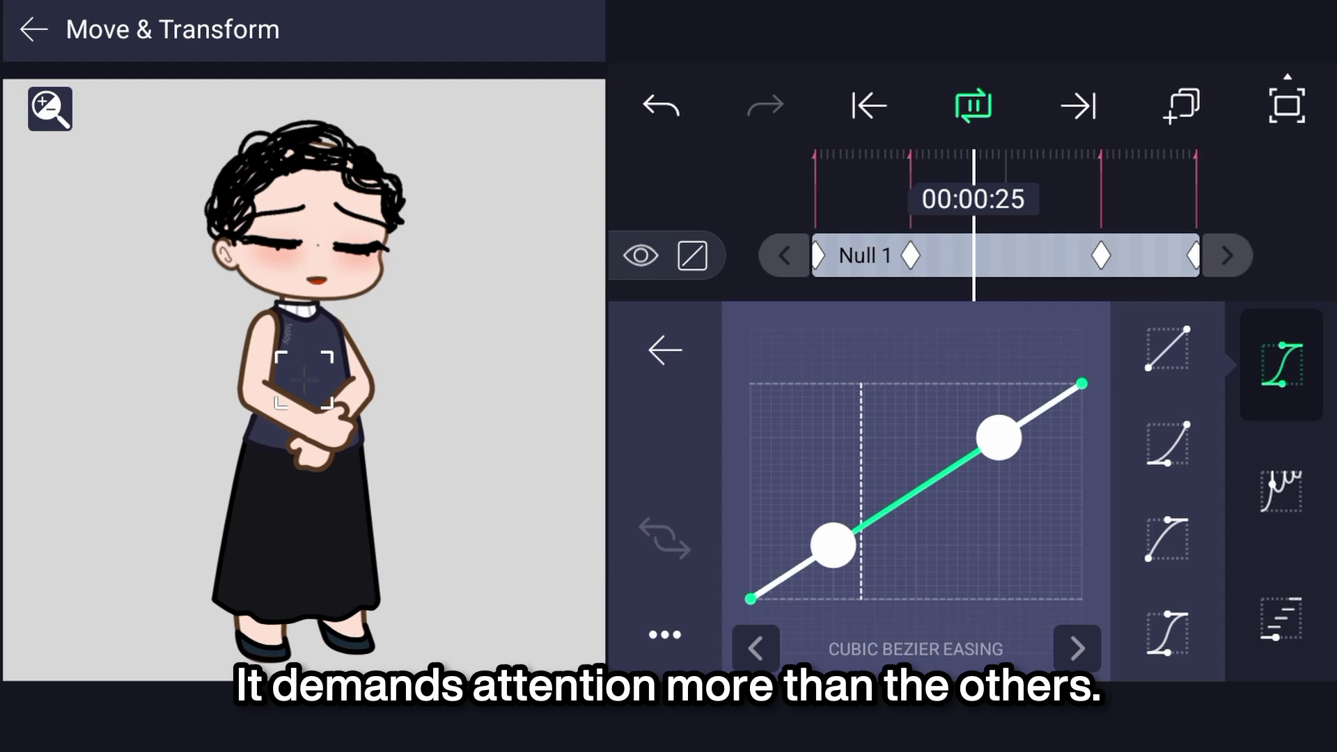
left_click(1168, 634)
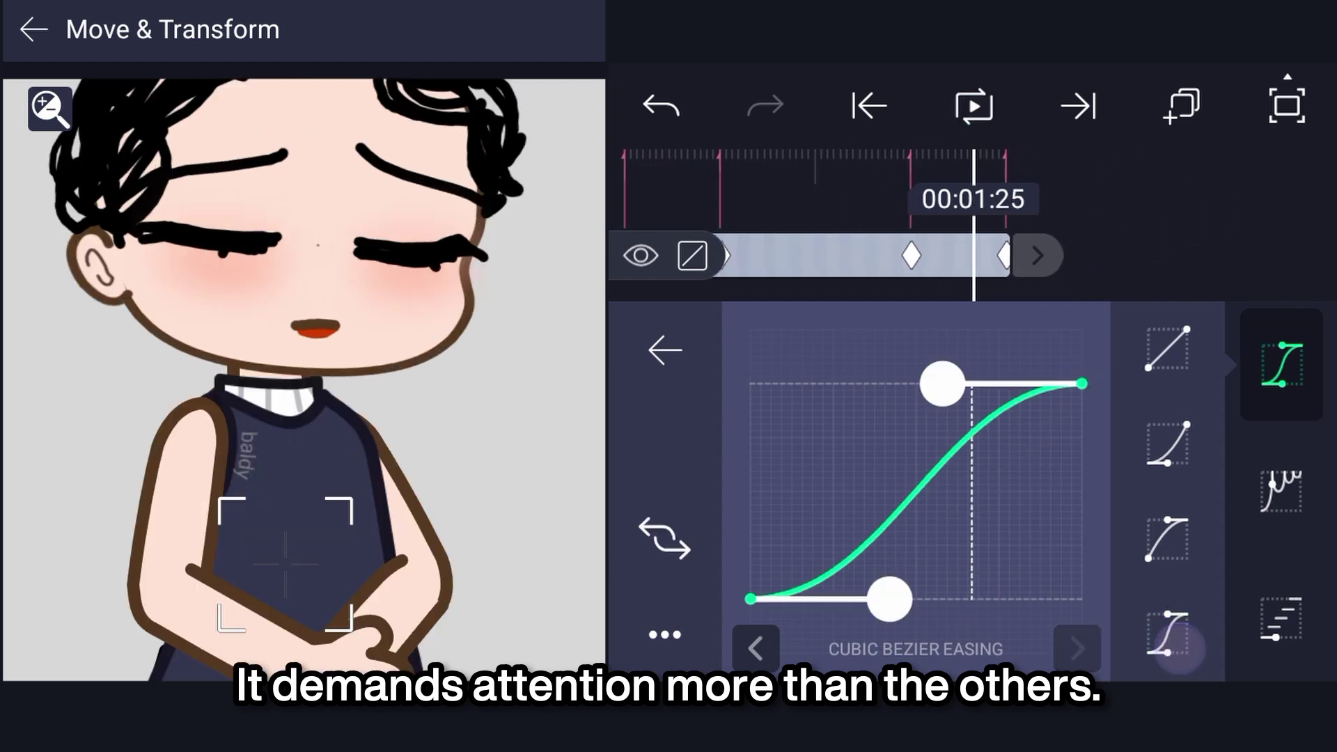
left_click_drag(1021, 588, 1061, 590)
left_click(974, 106)
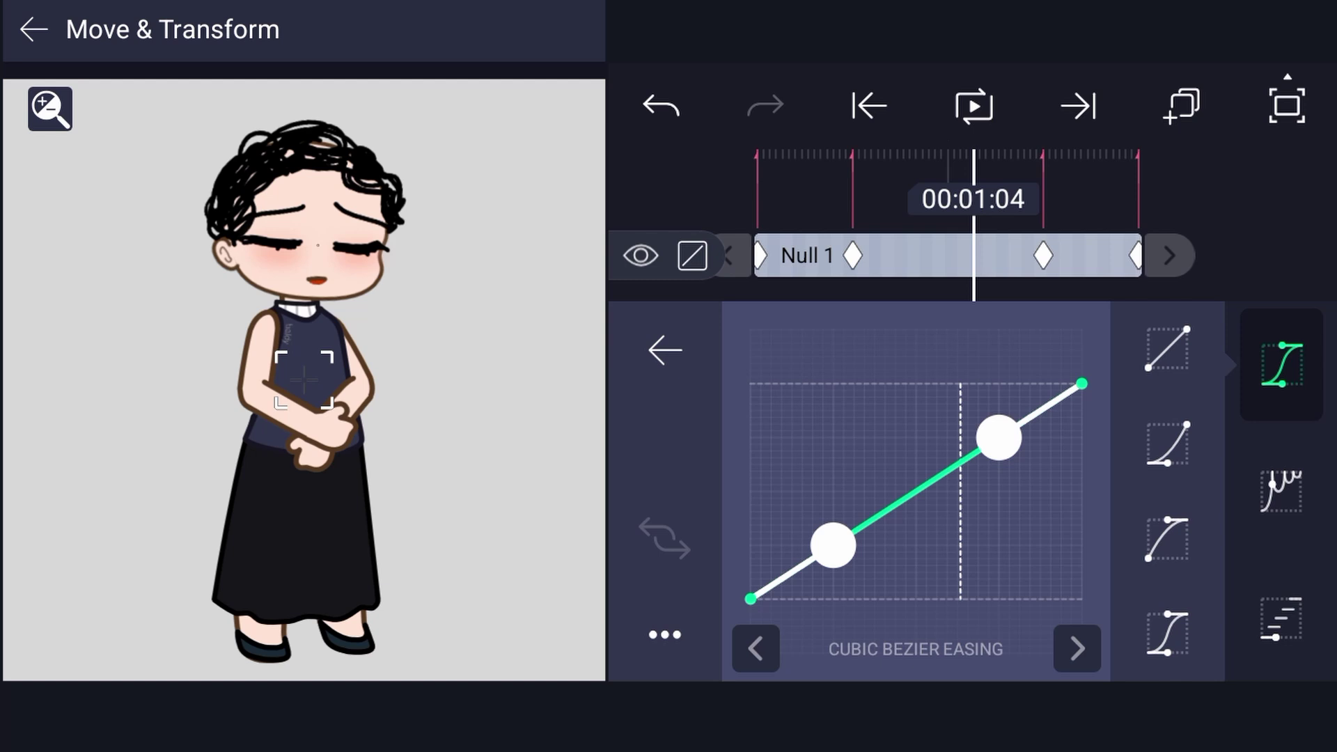
- Drag Null 1's bezier handles inward for a gentler S-curve, then play from 00:00:00
left_click_drag(1090, 282, 1150, 287)
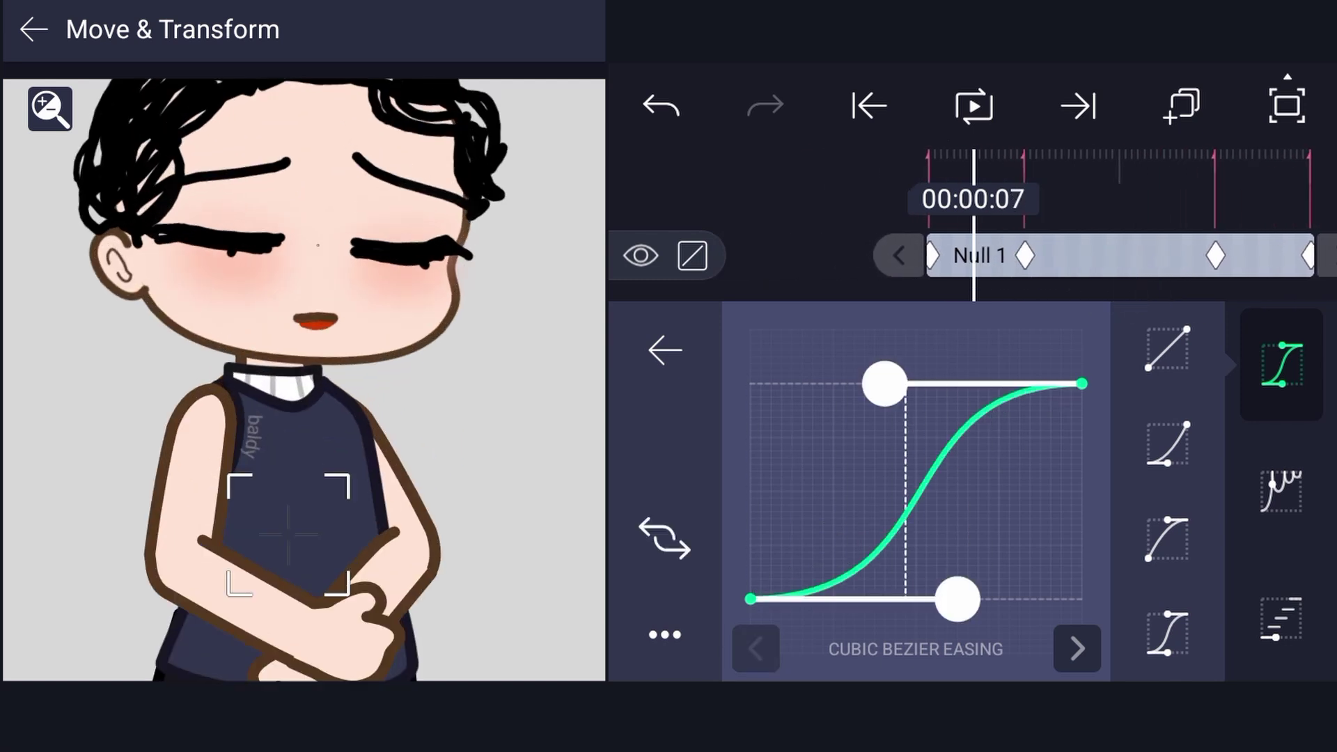
left_click_drag(1013, 530, 1051, 531)
left_click_drag(996, 453, 977, 443)
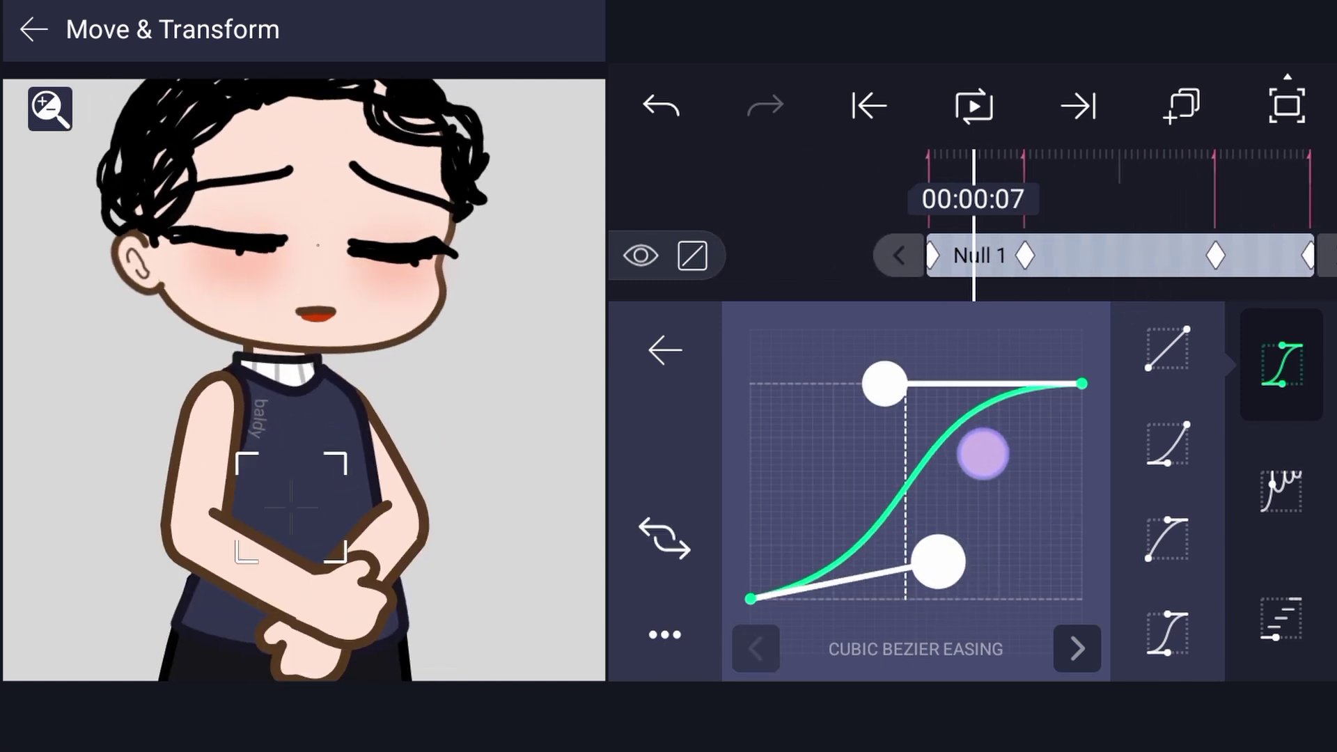
left_click_drag(828, 453, 846, 511)
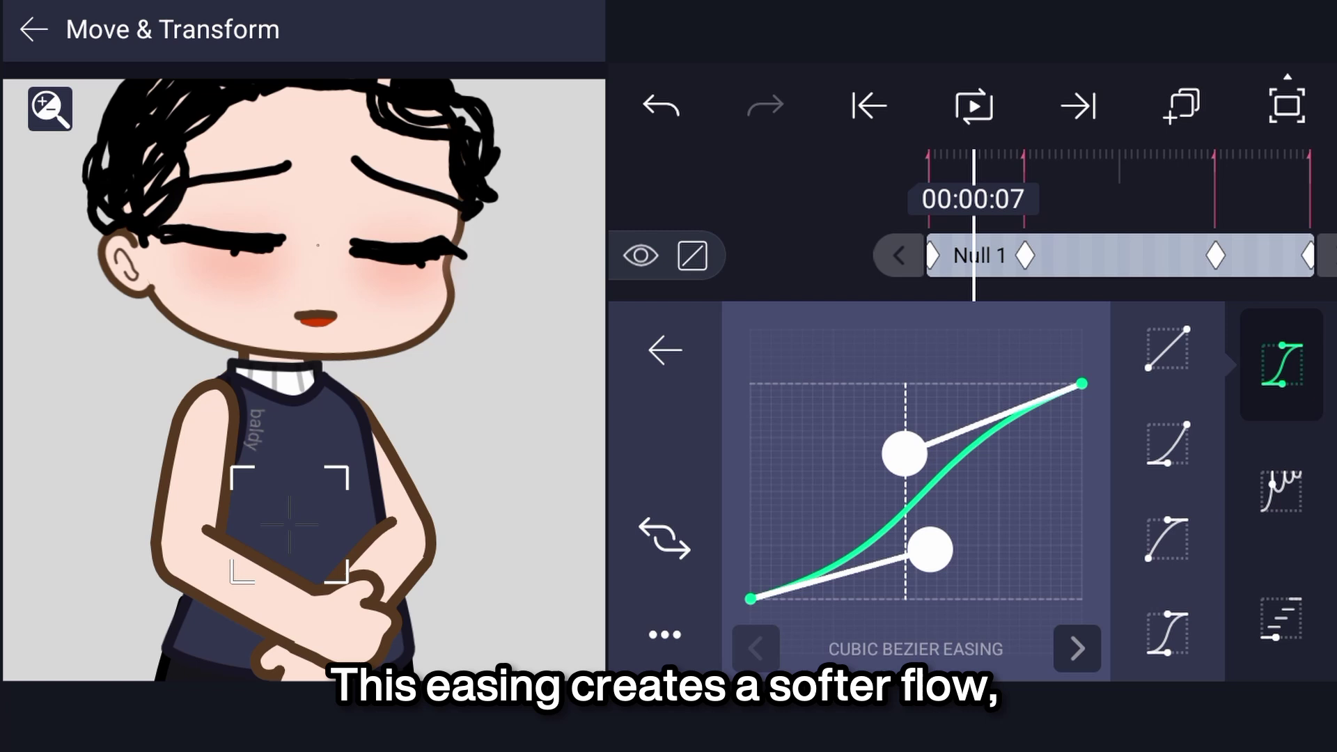
left_click_drag(1272, 220, 1290, 220)
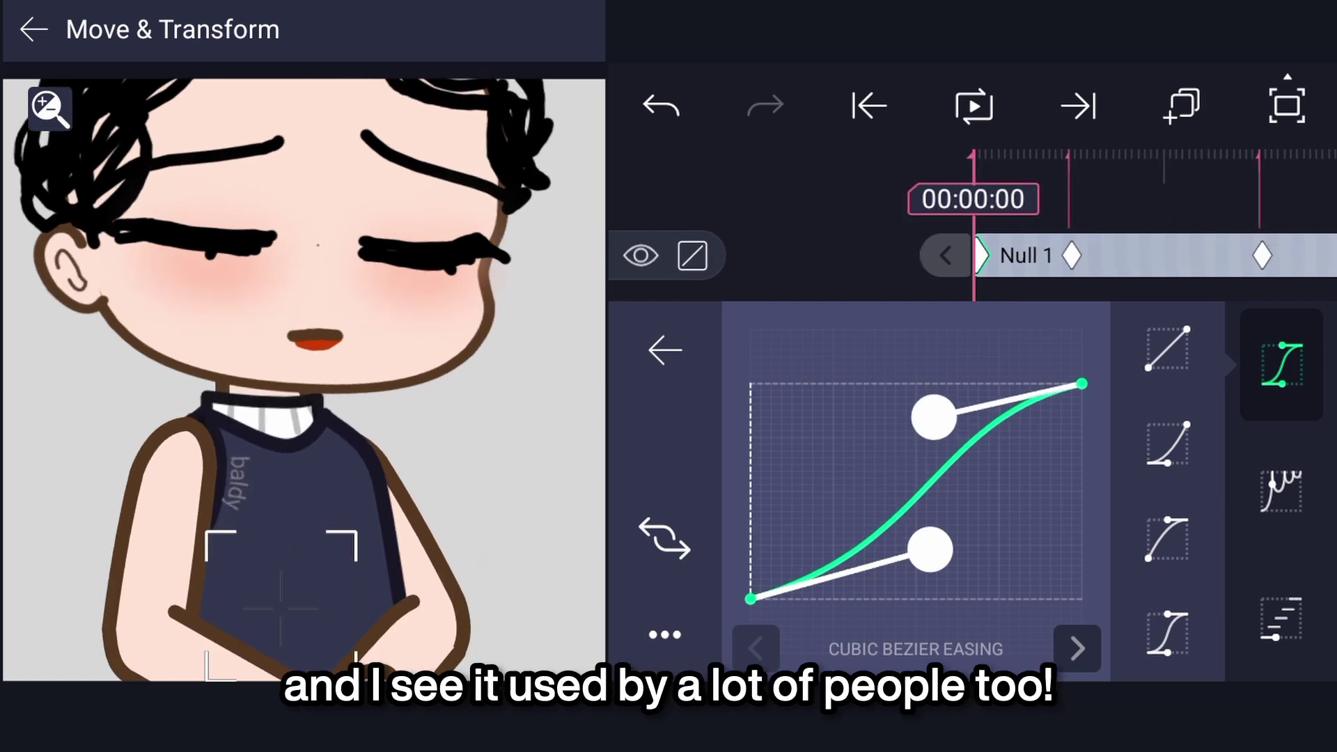
left_click(974, 106)
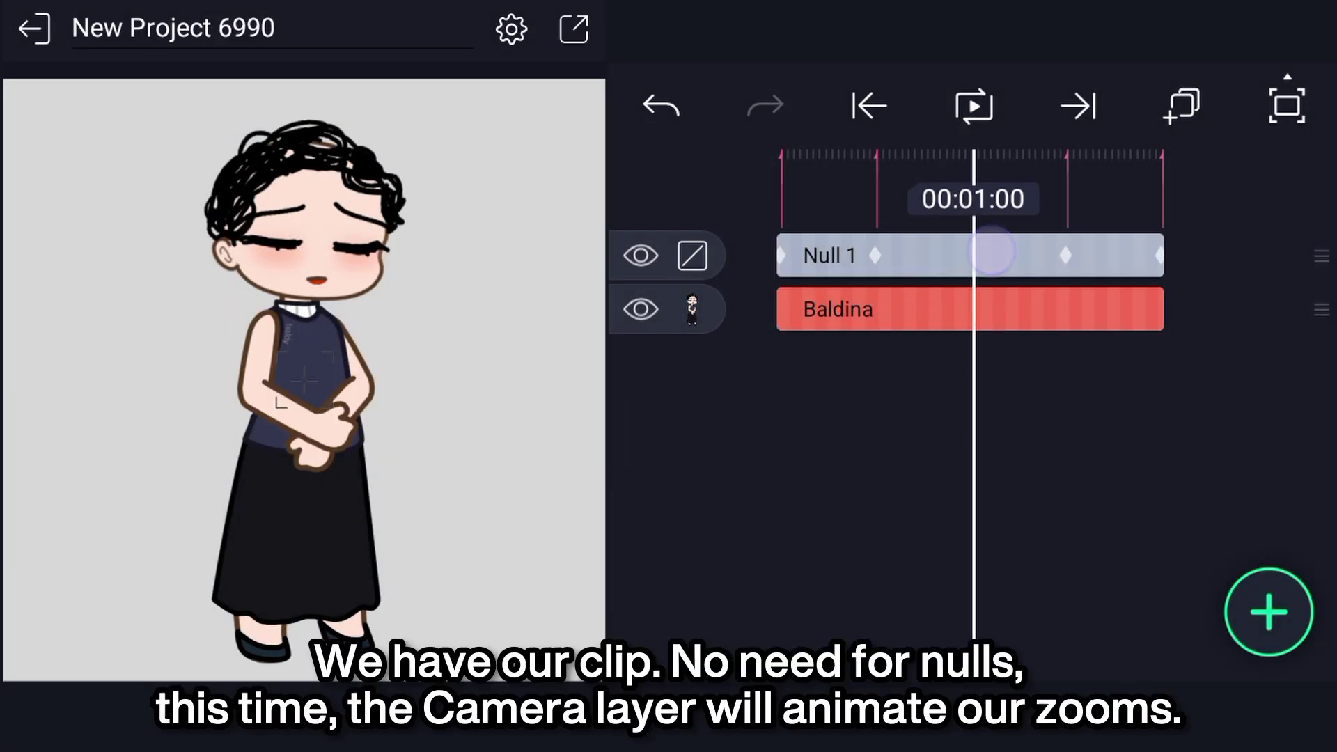
- Delete the Null 1 layer, add a Camera layer, and switch the canvas to camera view
left_click(991, 252)
left_click(509, 27)
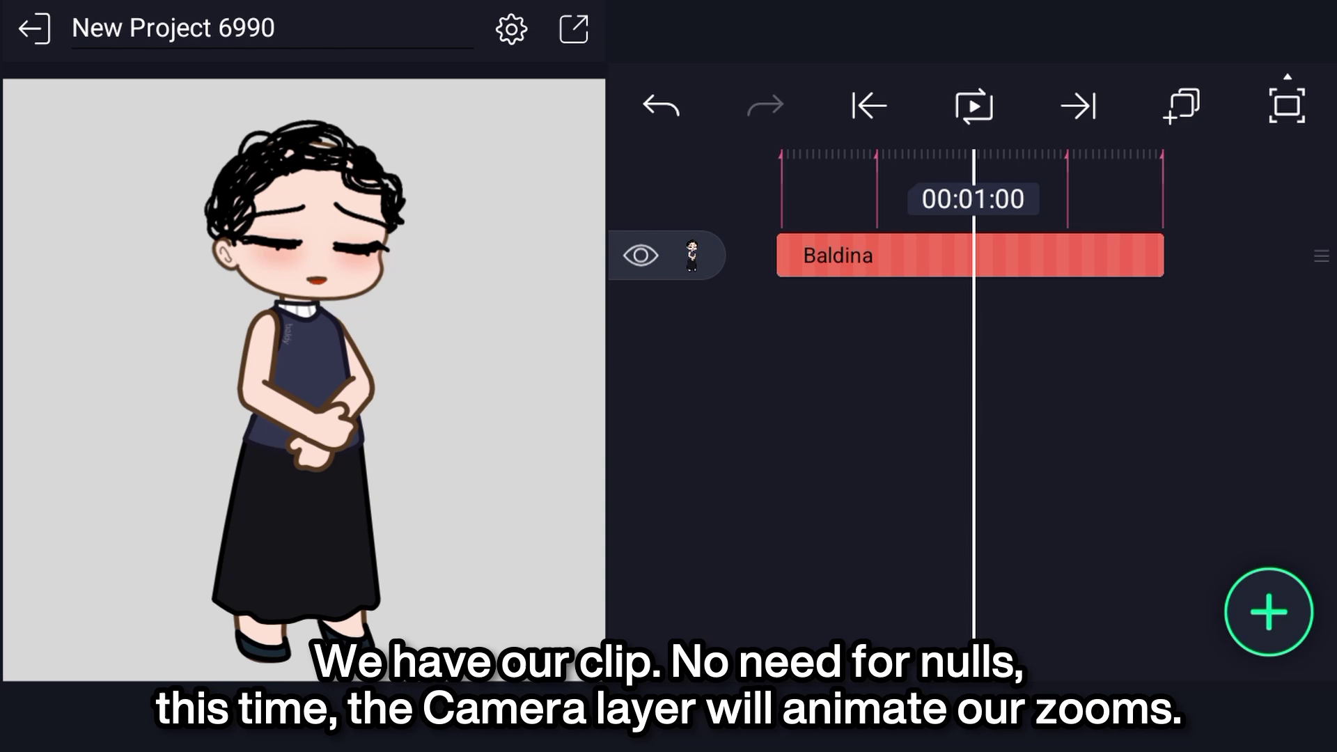
left_click(1269, 613)
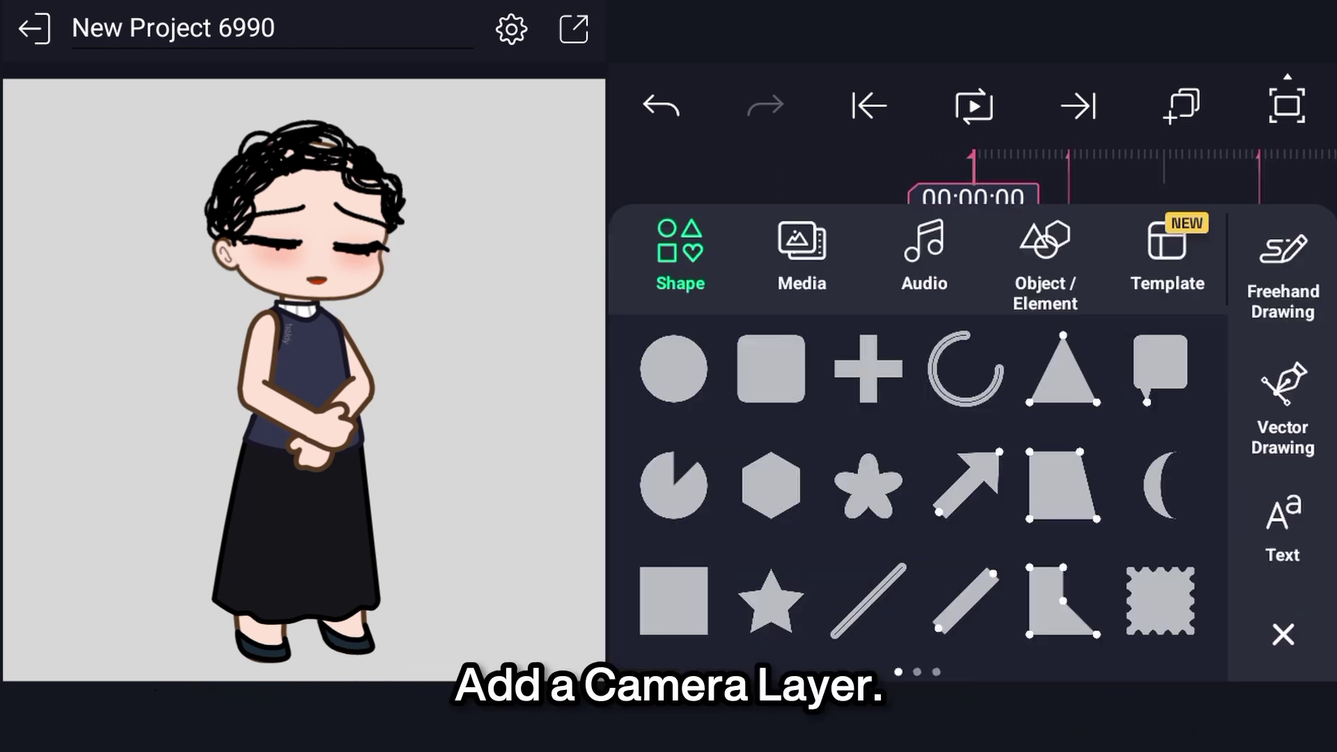
left_click(1045, 262)
left_click(888, 359)
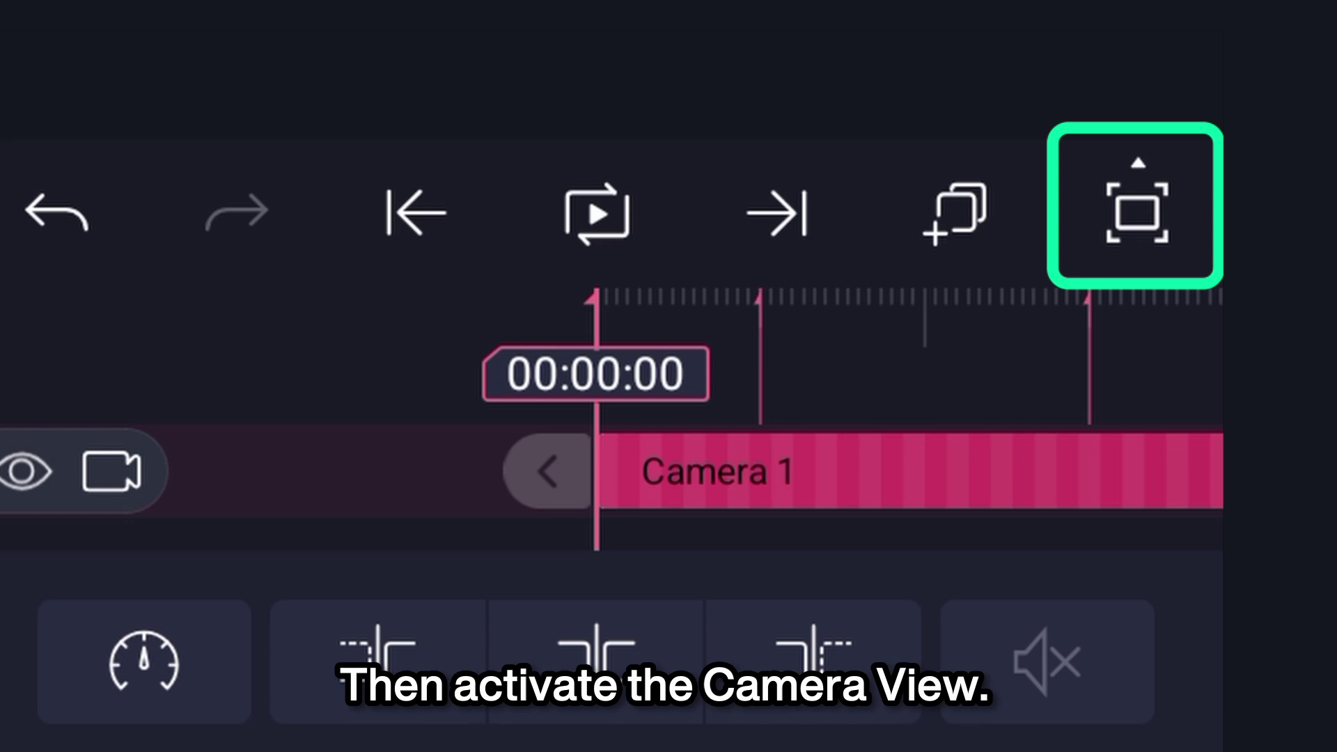
left_click(1120, 225)
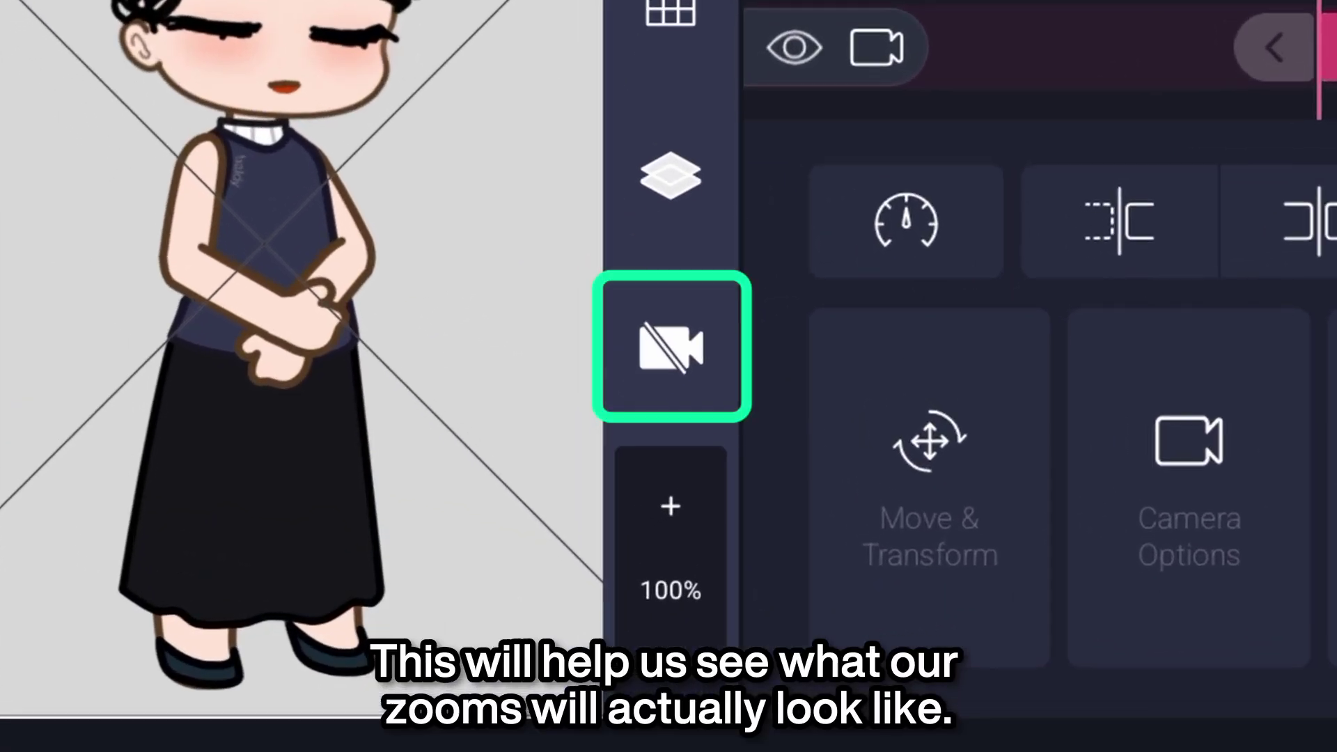
left_click(671, 346)
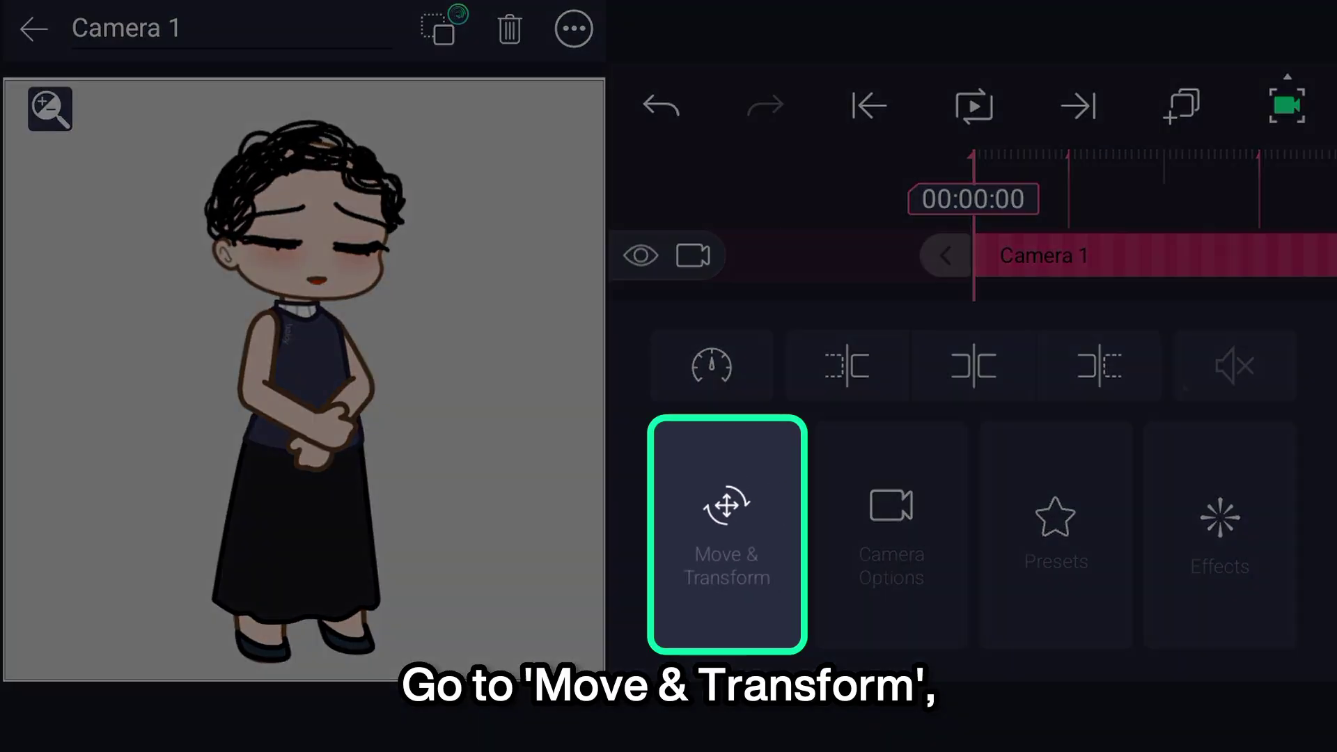
- Clear all of Camera 1's existing transform keyframes
left_click(726, 534)
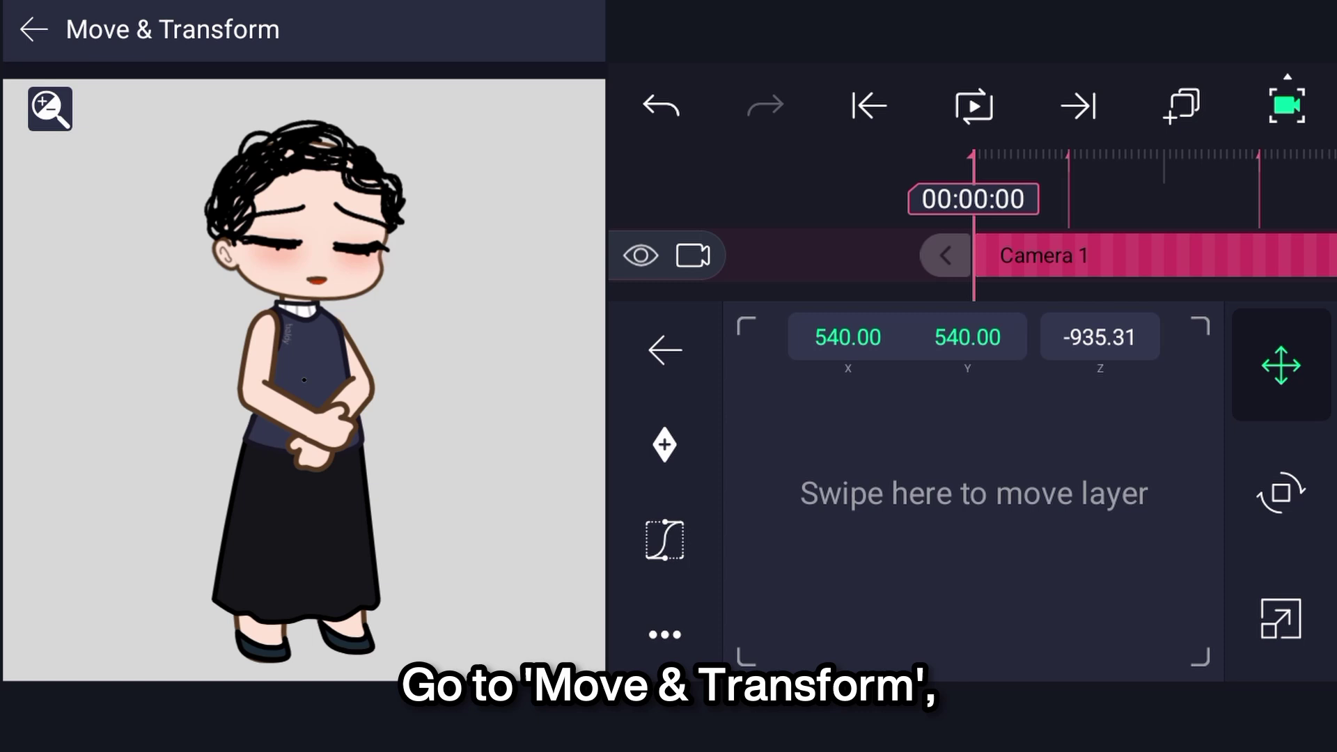
left_click(1282, 618)
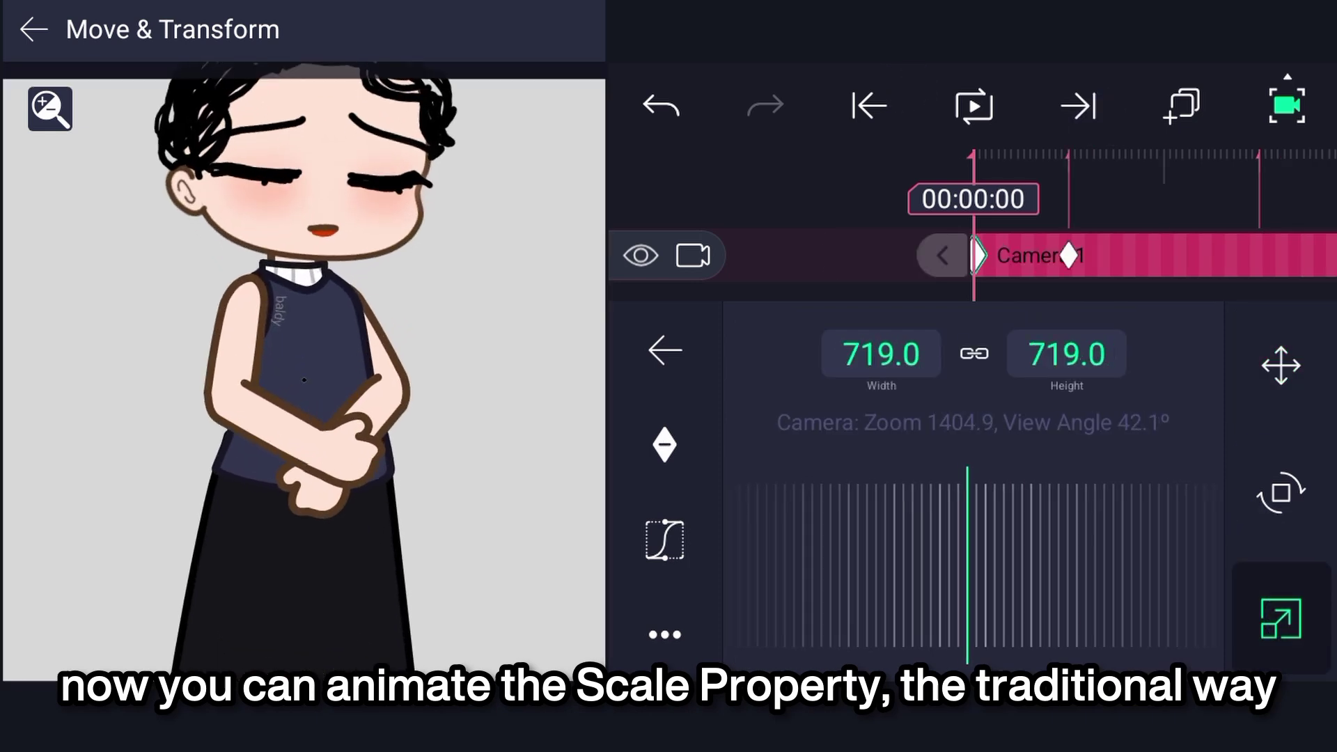
left_click(997, 103)
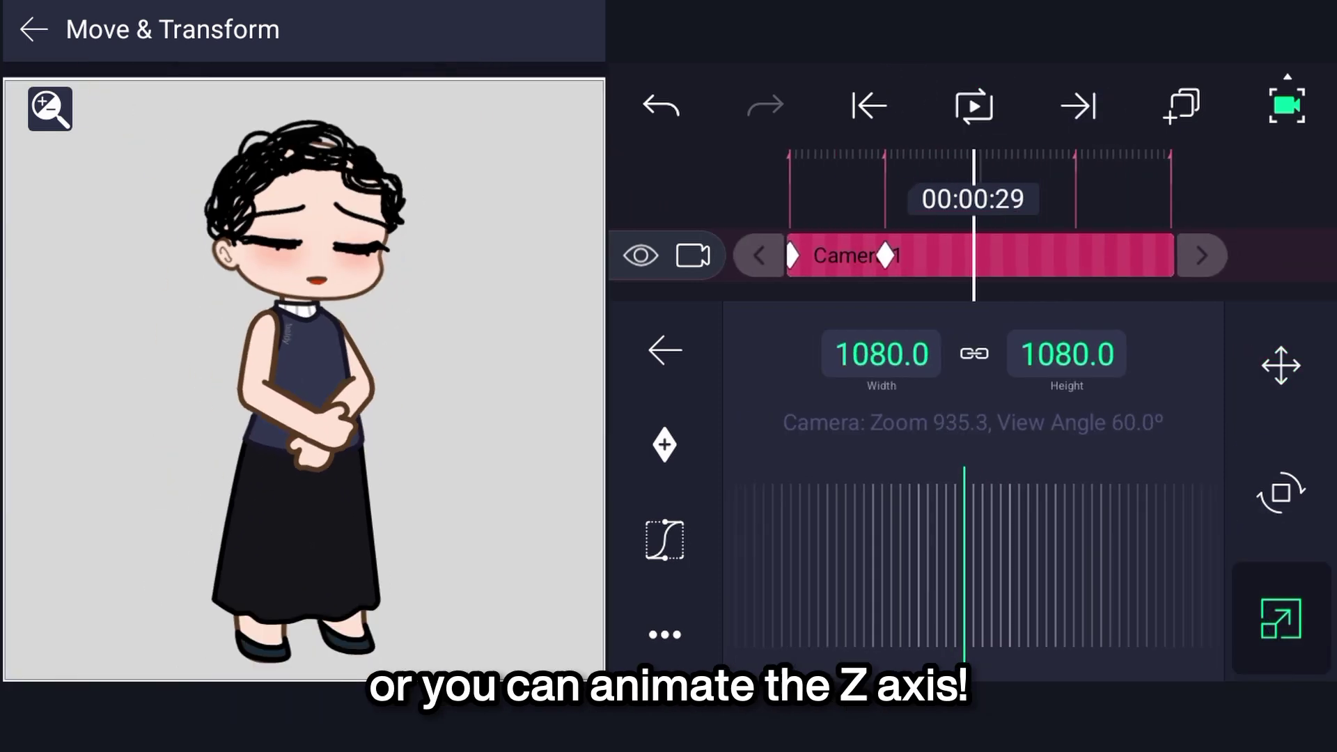
left_click(665, 444)
left_click(478, 645)
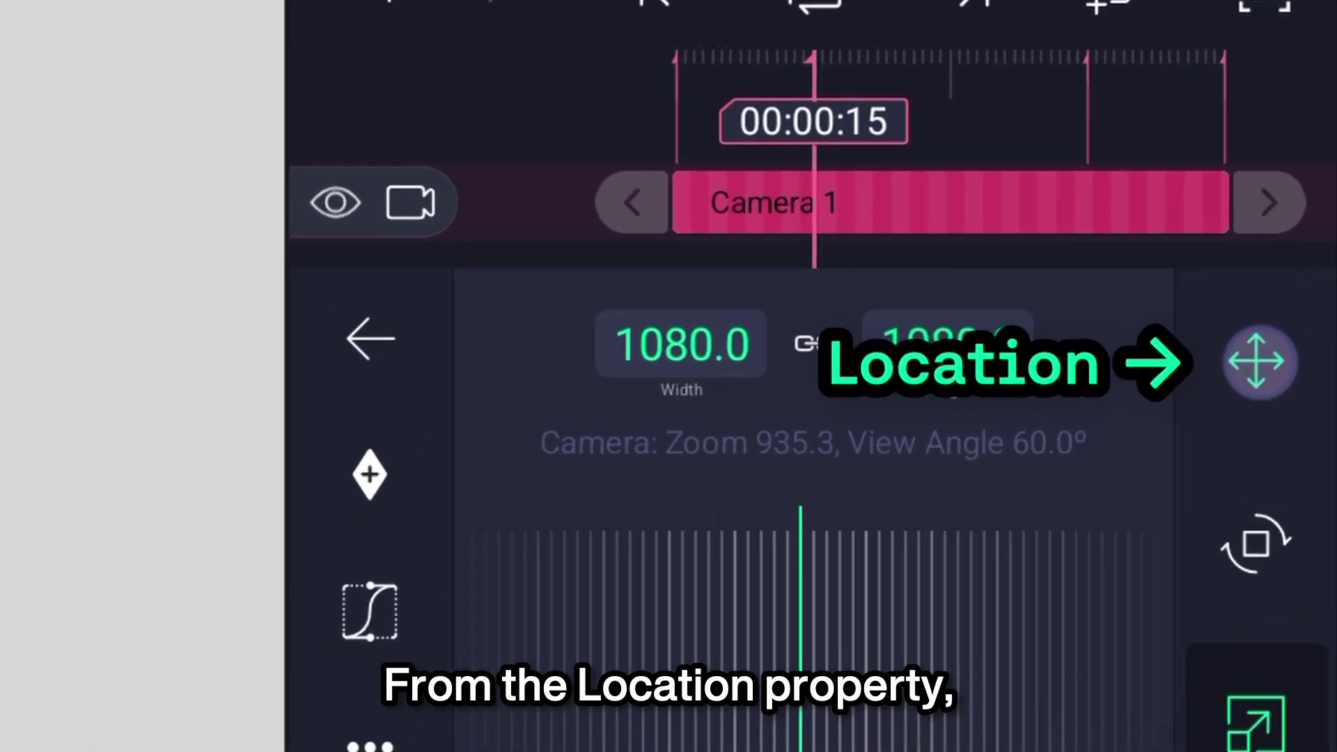
- Key a close-up Camera Z position at 00:00:00, preview the zoom-out, then turn camera view off
left_click(1260, 362)
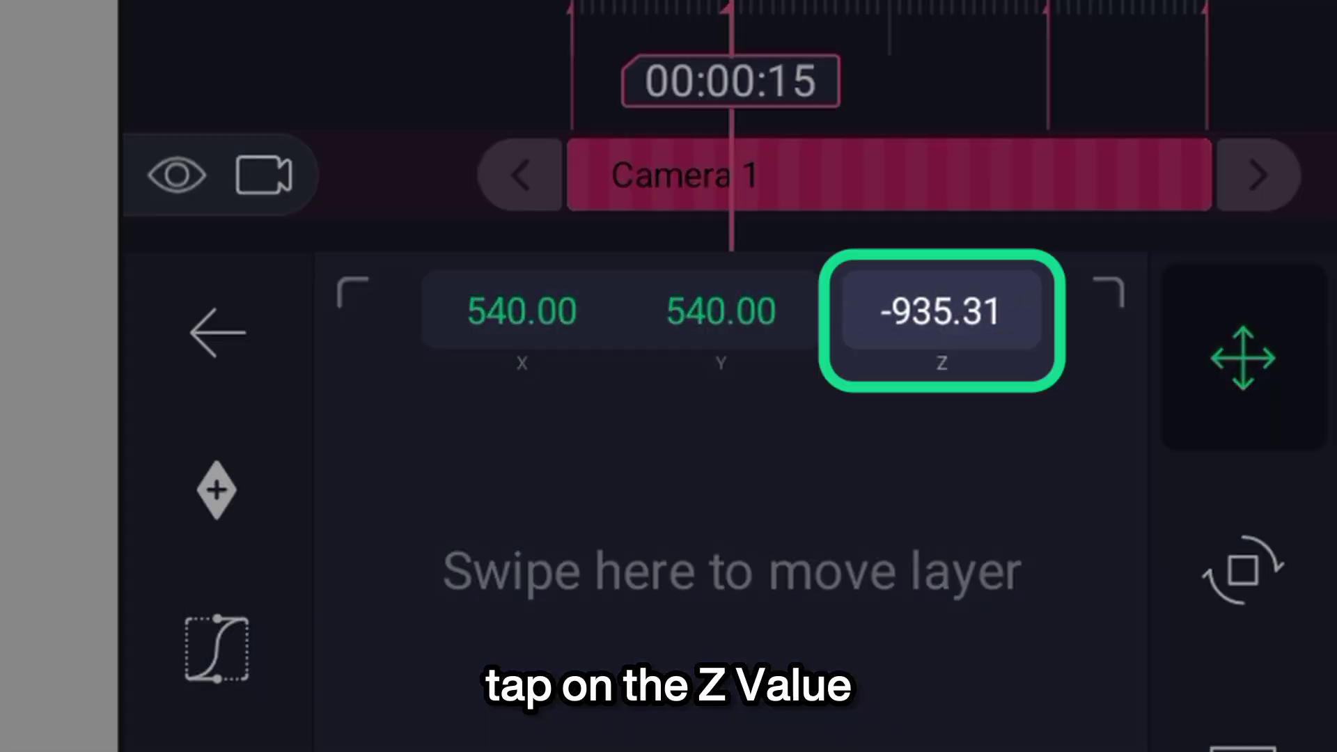
left_click(942, 312)
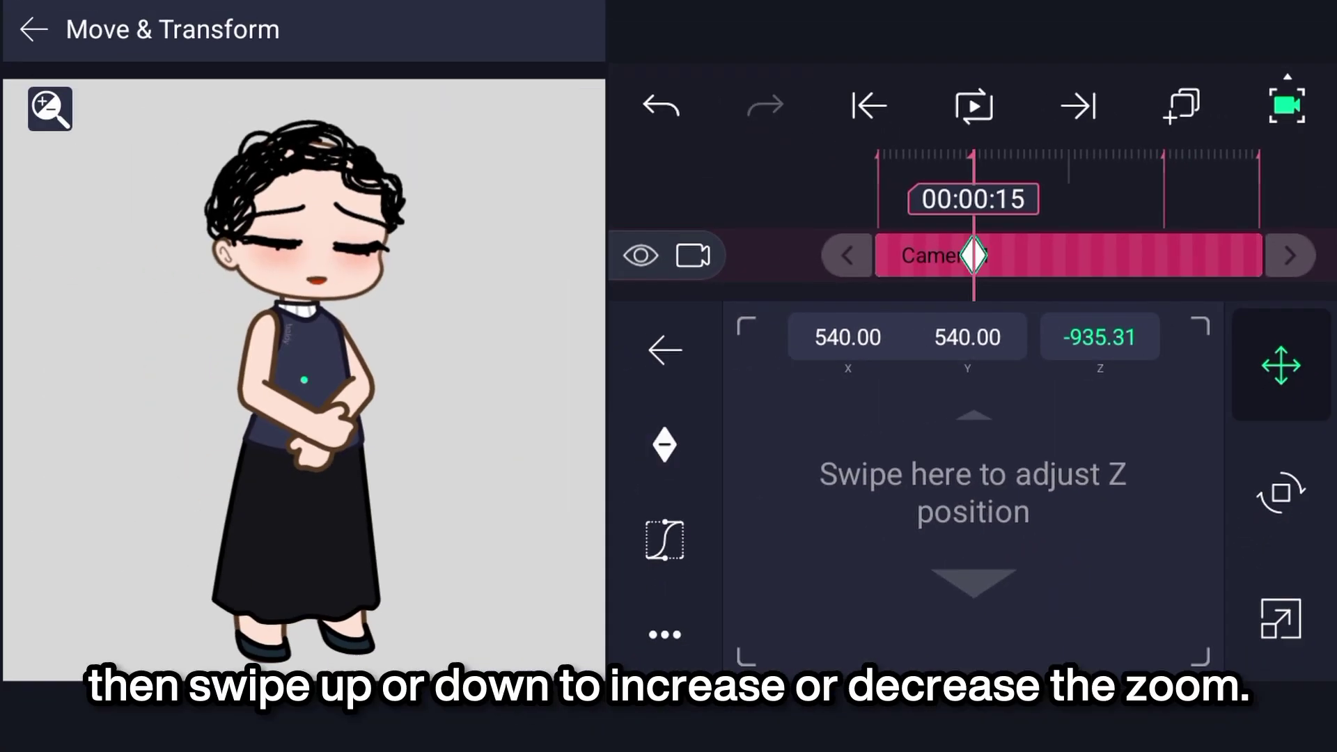
left_click_drag(1020, 464, 1044, 680)
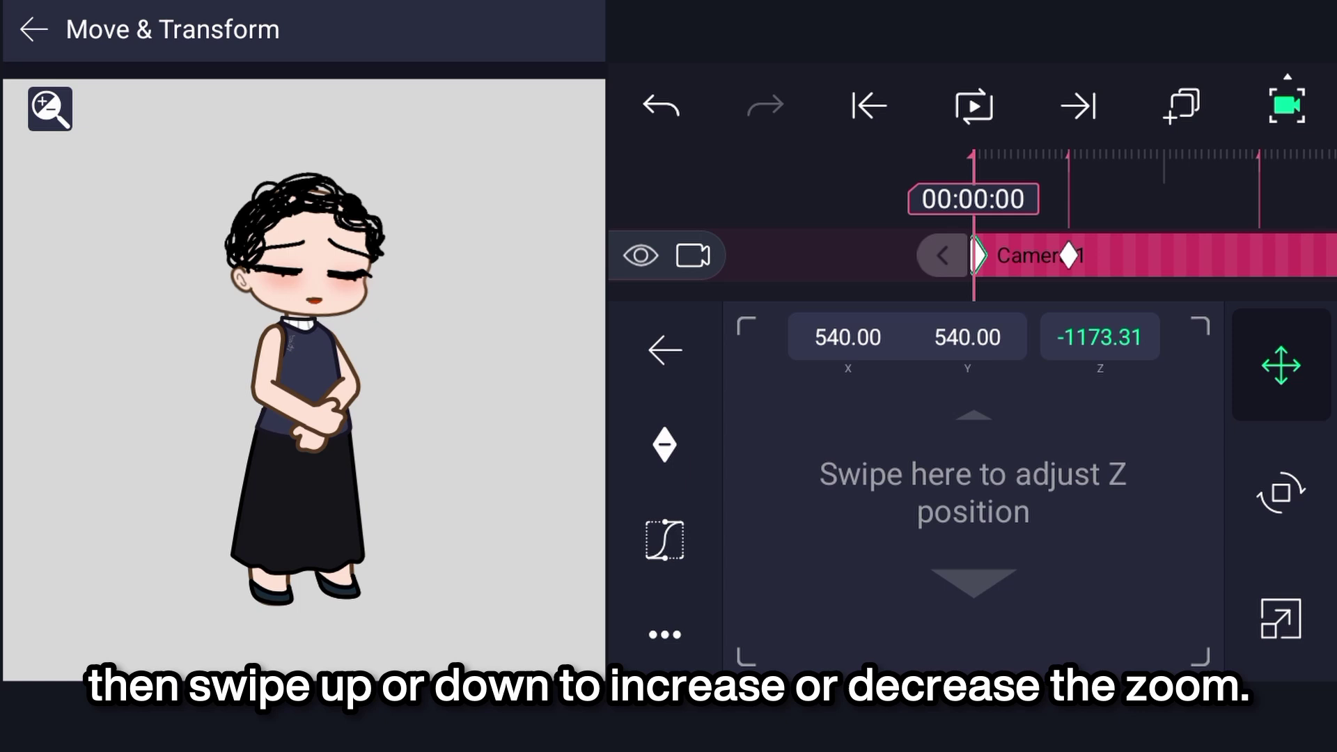
left_click_drag(1023, 474, 1024, 327)
mouse_move(337, 651)
left_mouse_down()
mouse_move(340, 542)
mouse_move(1037, 135)
mouse_move(304, 380)
left_mouse_up()
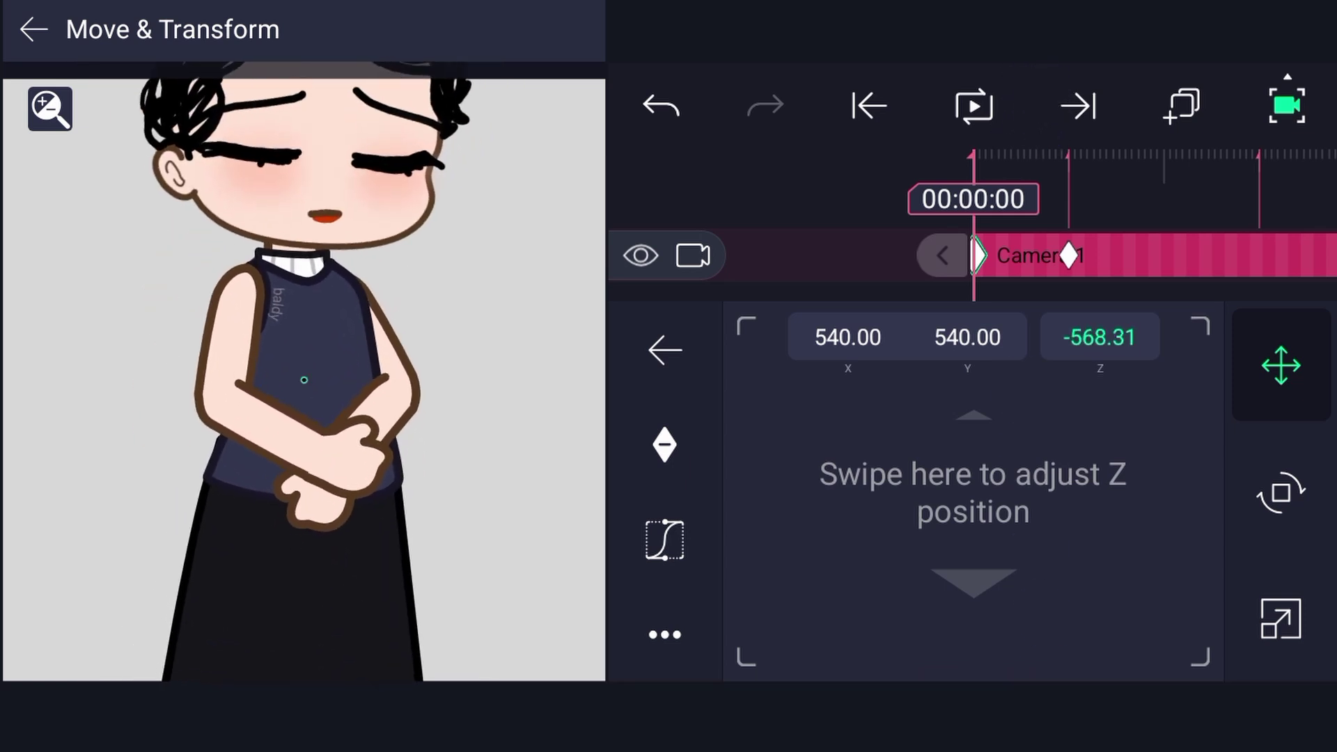
left_click(974, 106)
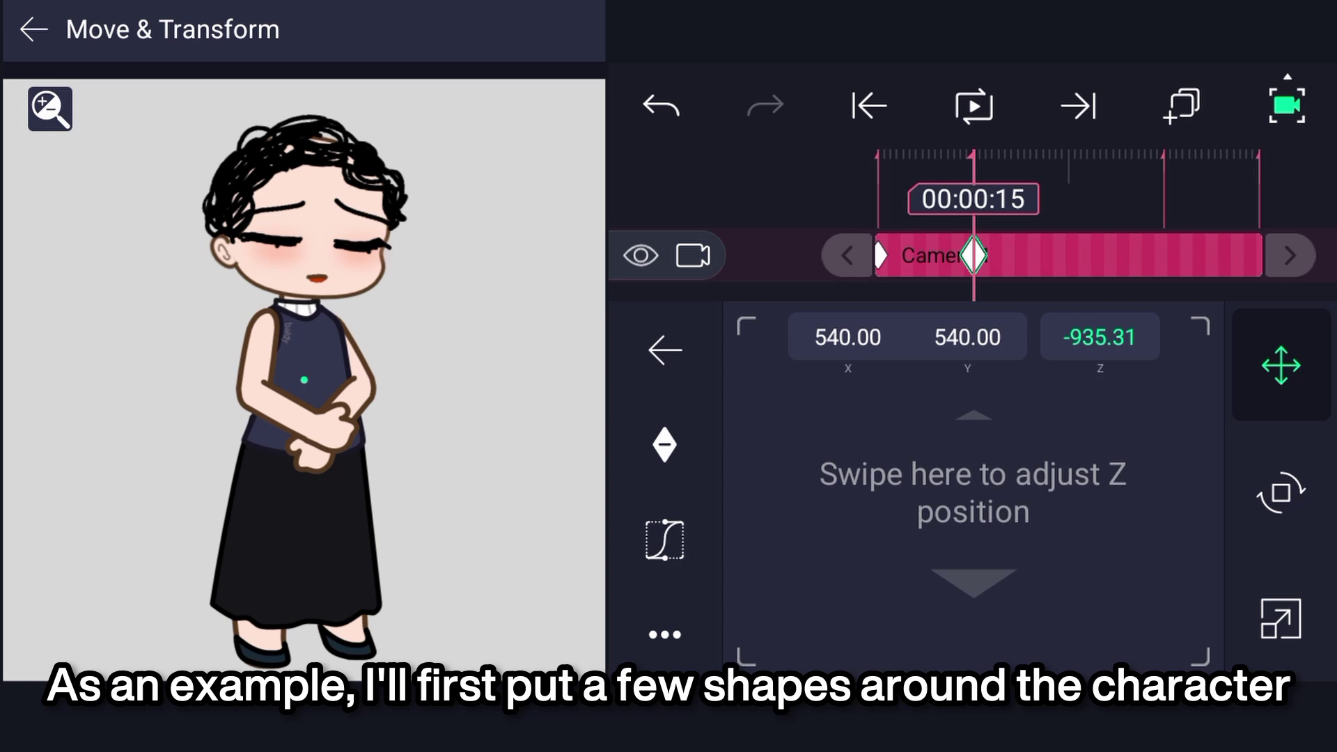
left_click(1287, 106)
- Add a resized pink Multifoil flower shape and play the clip through camera view
left_click(1269, 613)
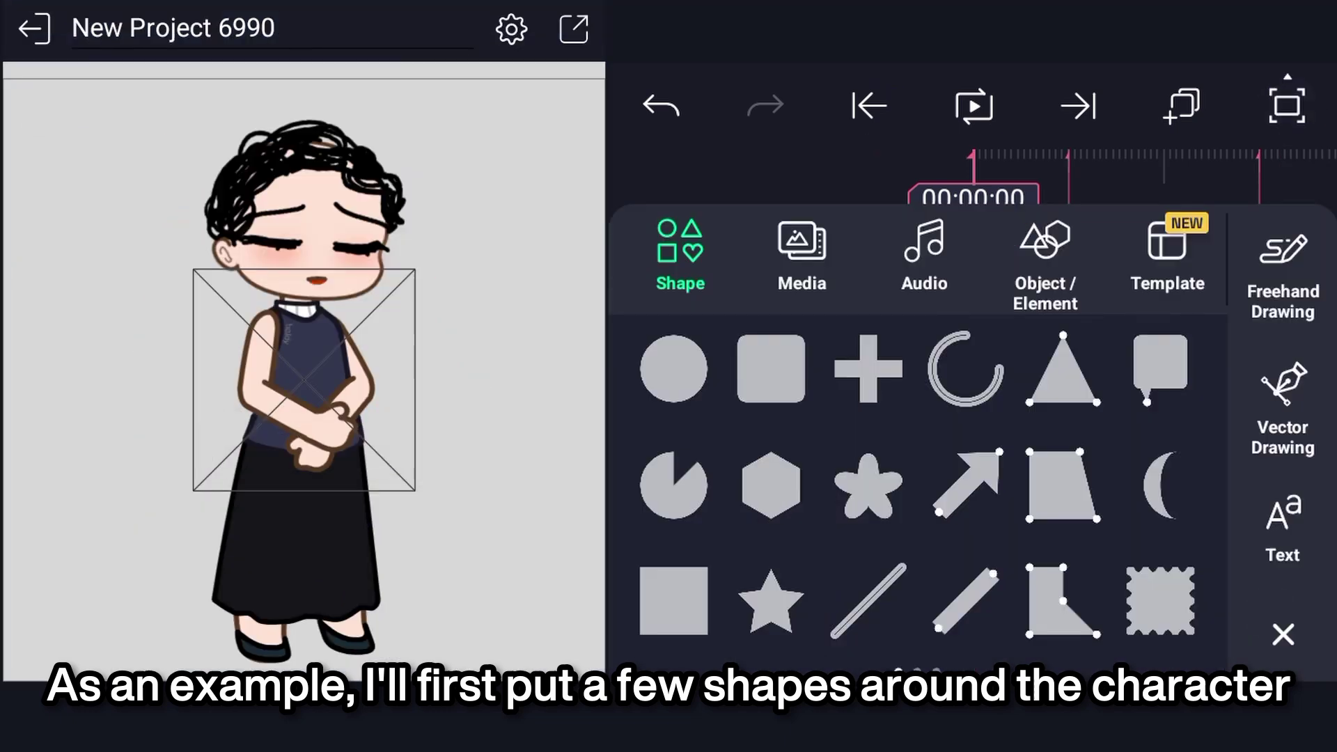
left_click(863, 487)
left_click(727, 596)
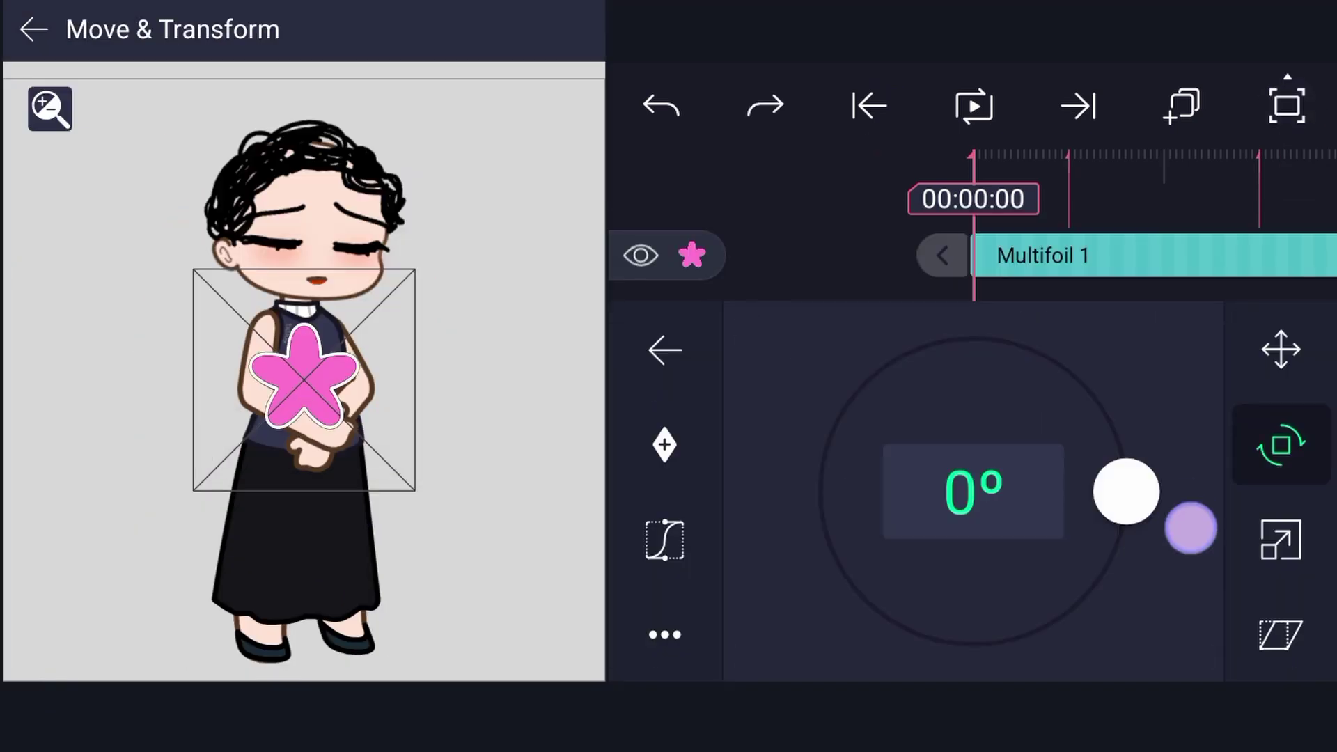
left_click(1280, 541)
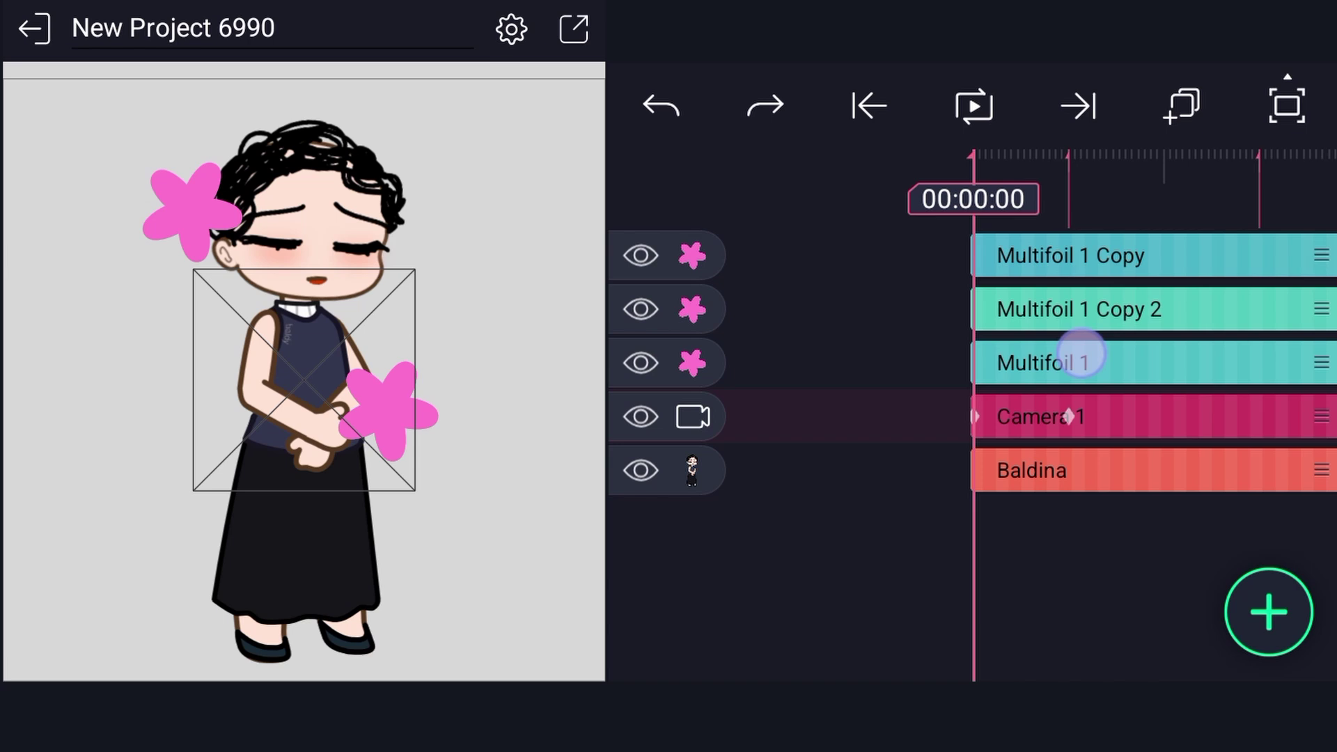
left_click(562, 446)
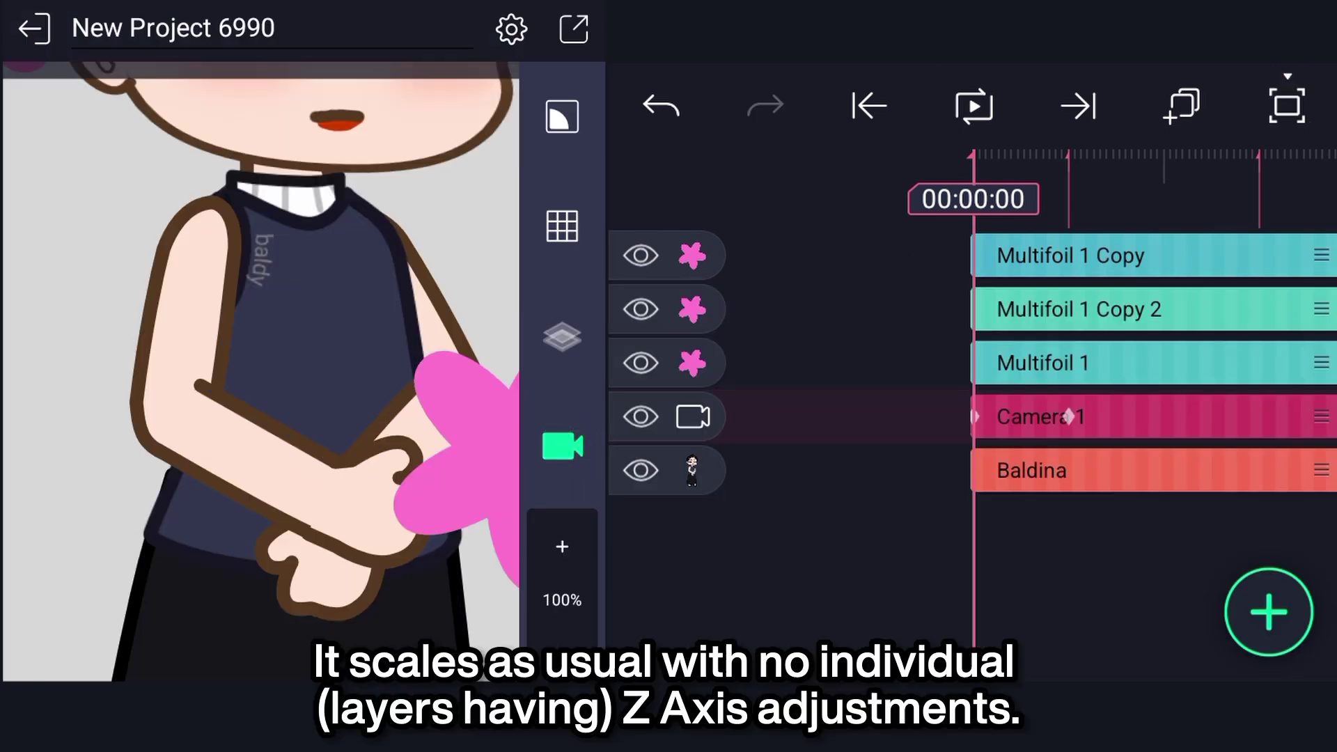
left_click(1287, 106)
left_click(974, 87)
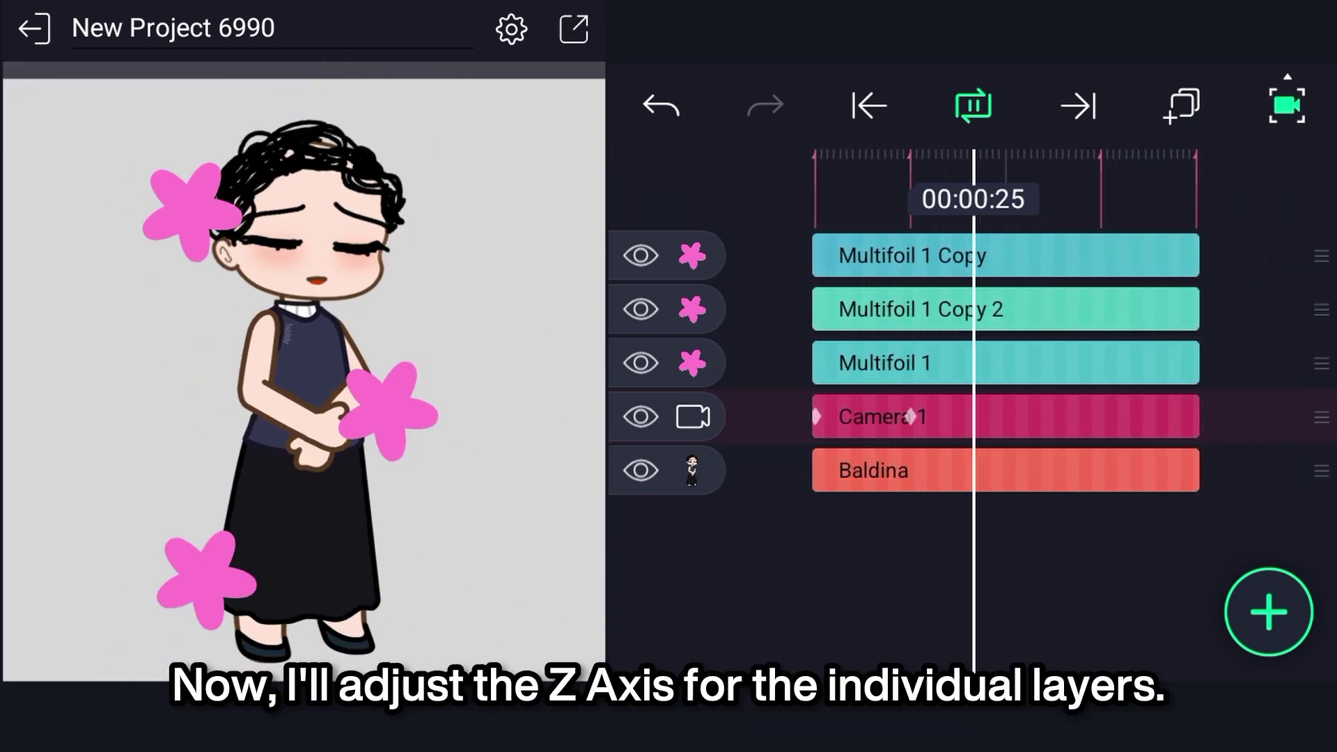
- Stop playback at the one-second mark and turn camera view off
left_click(1117, 167)
left_click_drag(1117, 168, 1163, 182)
left_click(1288, 83)
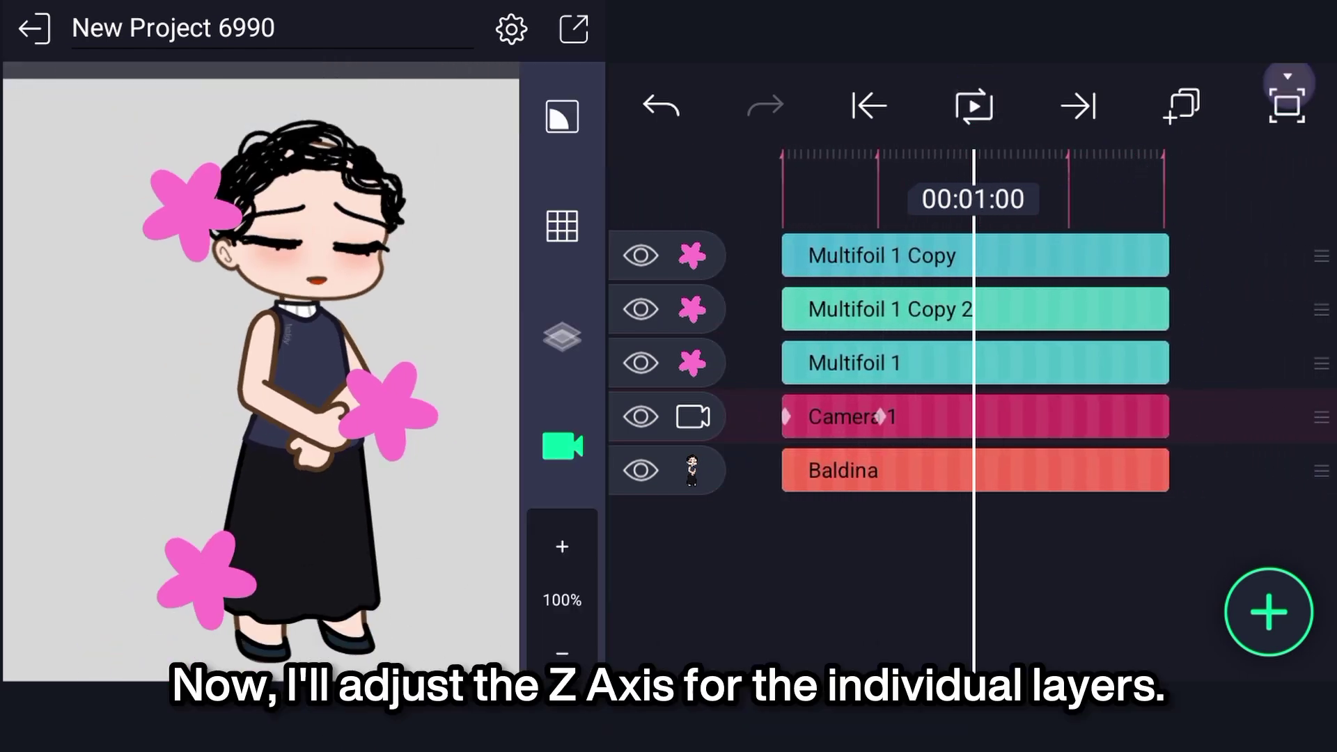
left_click(569, 443)
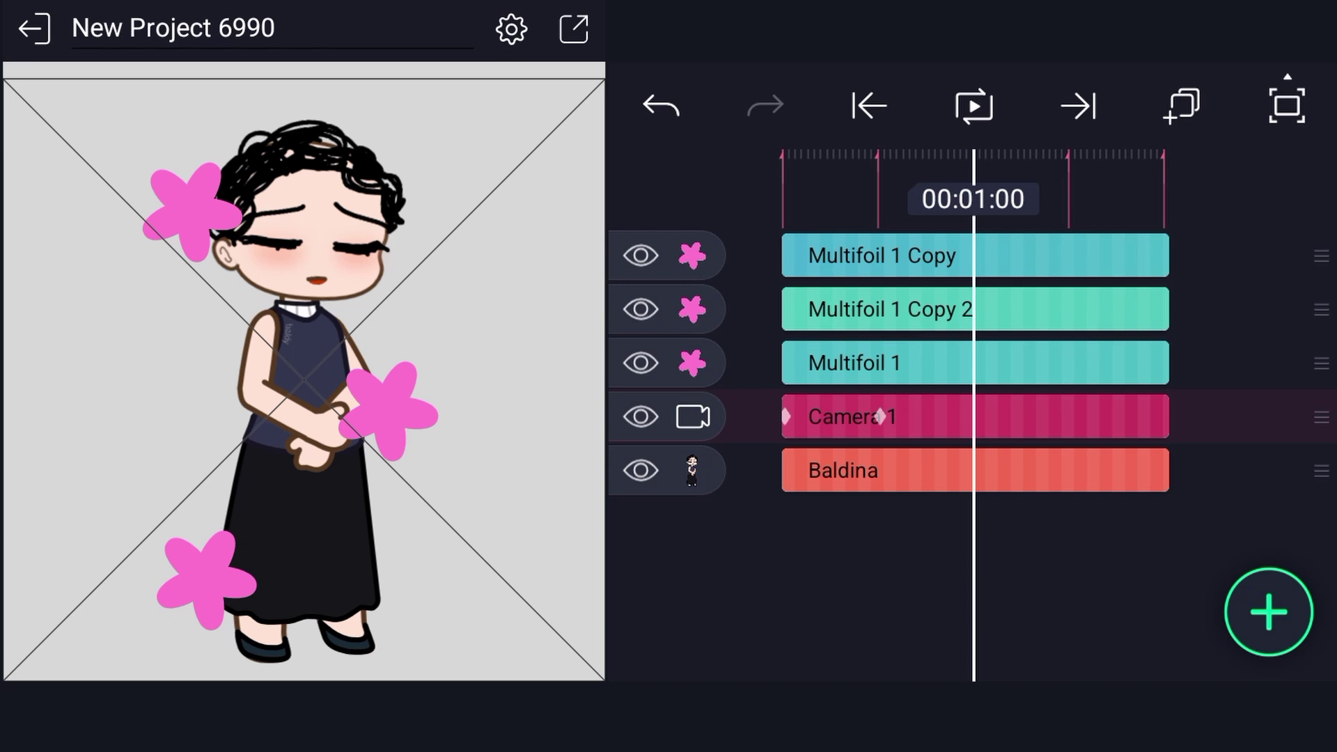
left_click_drag(780, 403, 873, 404)
- Set flower Z depths: top-left and bottom-left flowers nearer, the flower near the hands farther back
left_click(1106, 242)
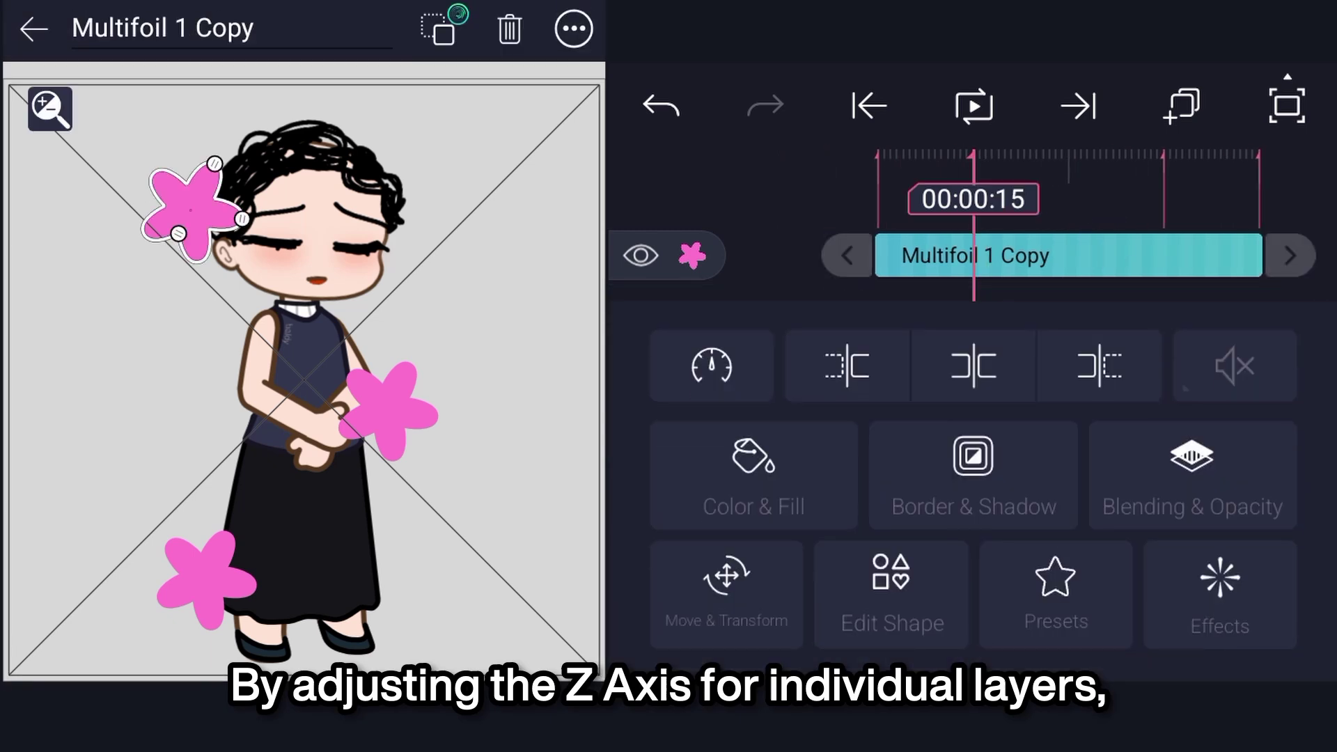
left_click(750, 571)
left_click_drag(1053, 532, 1052, 599)
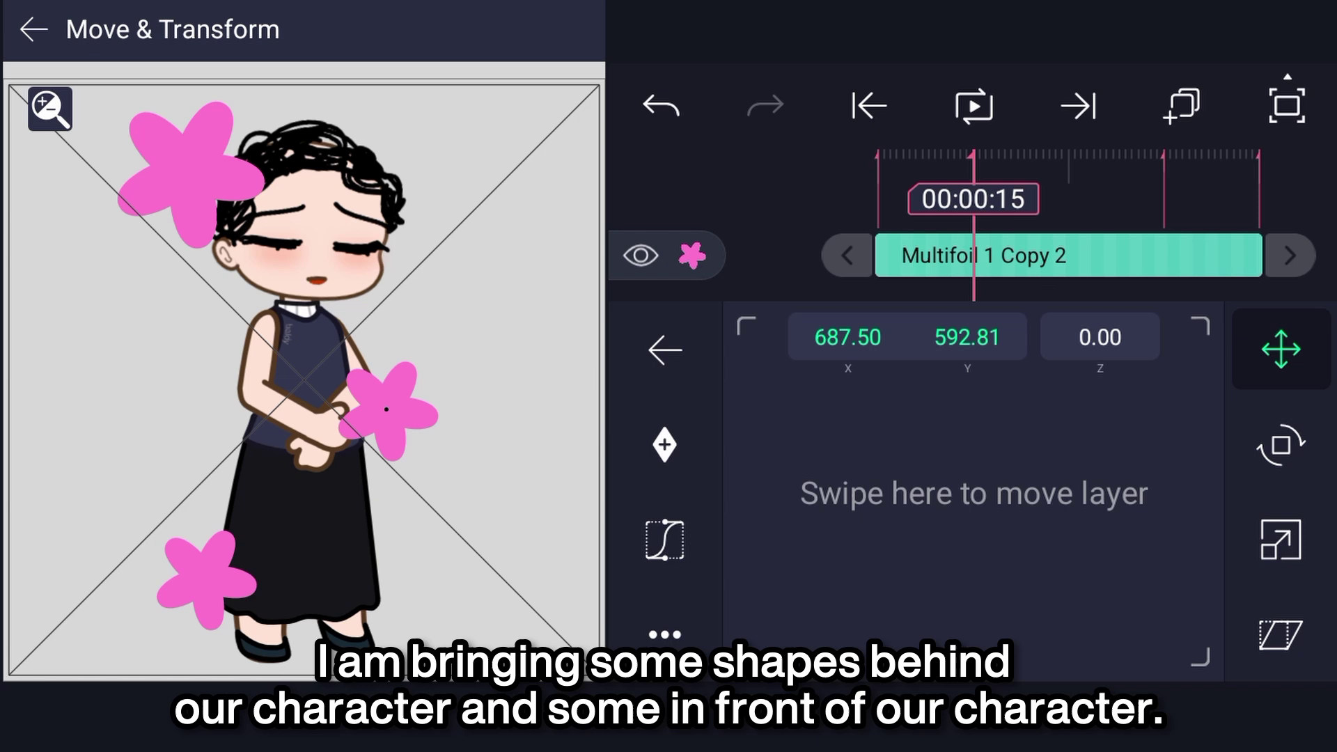
left_click_drag(438, 527, 1038, 521)
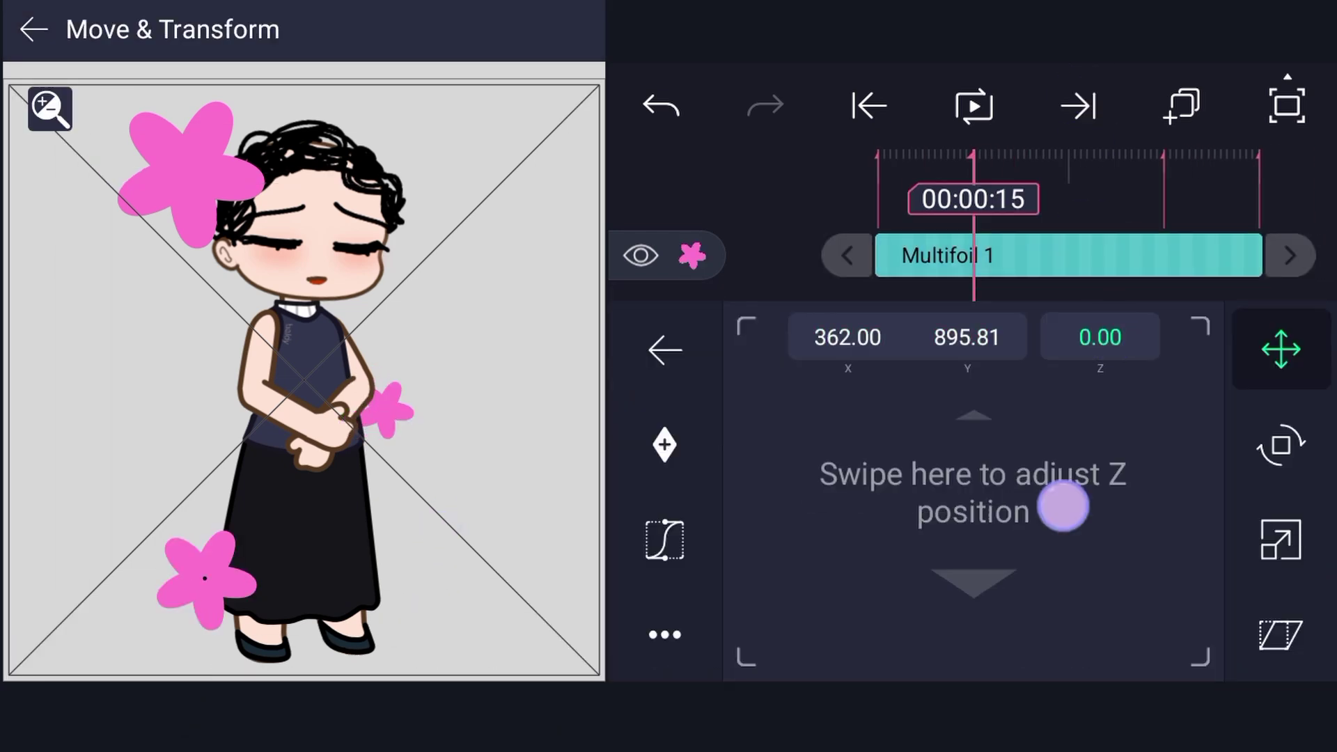
left_click_drag(1064, 506, 1048, 658)
mouse_move(1062, 475)
left_mouse_down()
mouse_move(1063, 513)
mouse_move(1024, 520)
mouse_move(1033, 558)
left_mouse_up()
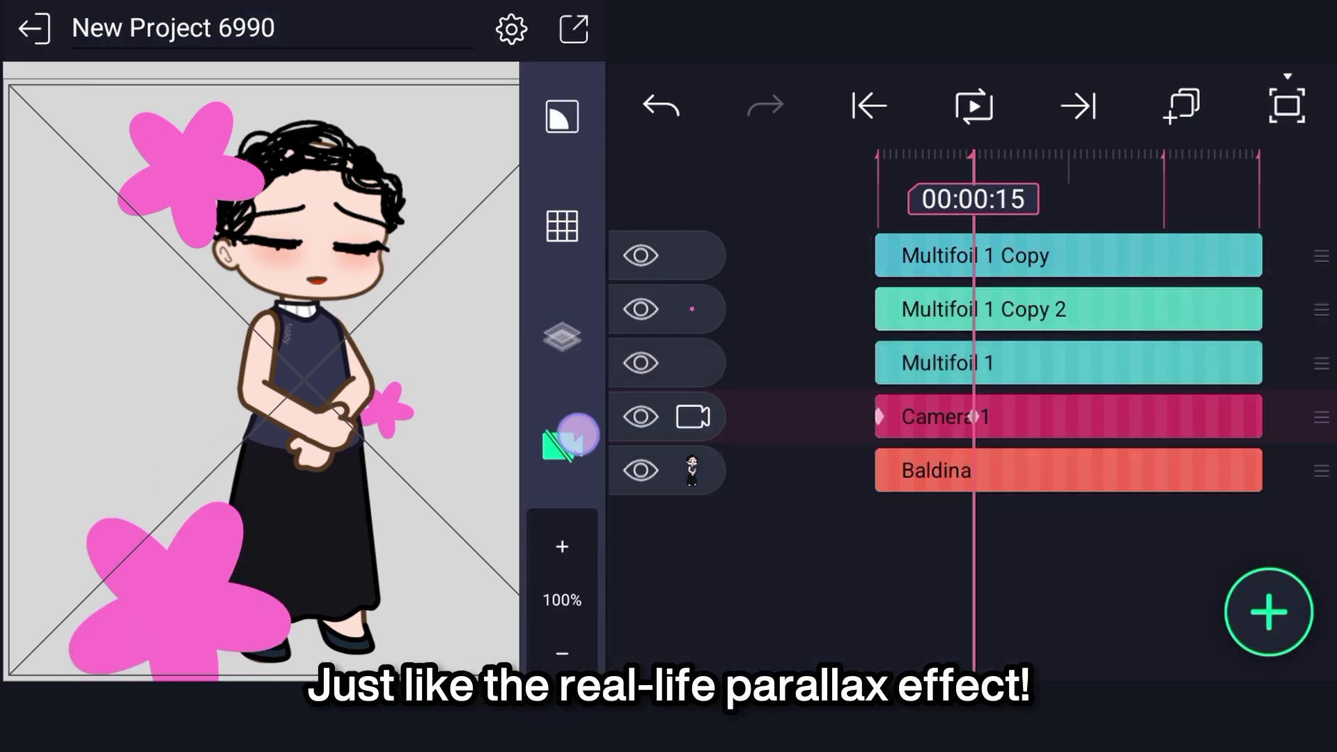
- Turn camera view back on and replay from the start to watch the flower parallax
left_click(578, 436)
left_click(1287, 105)
left_click_drag(1122, 308, 1221, 308)
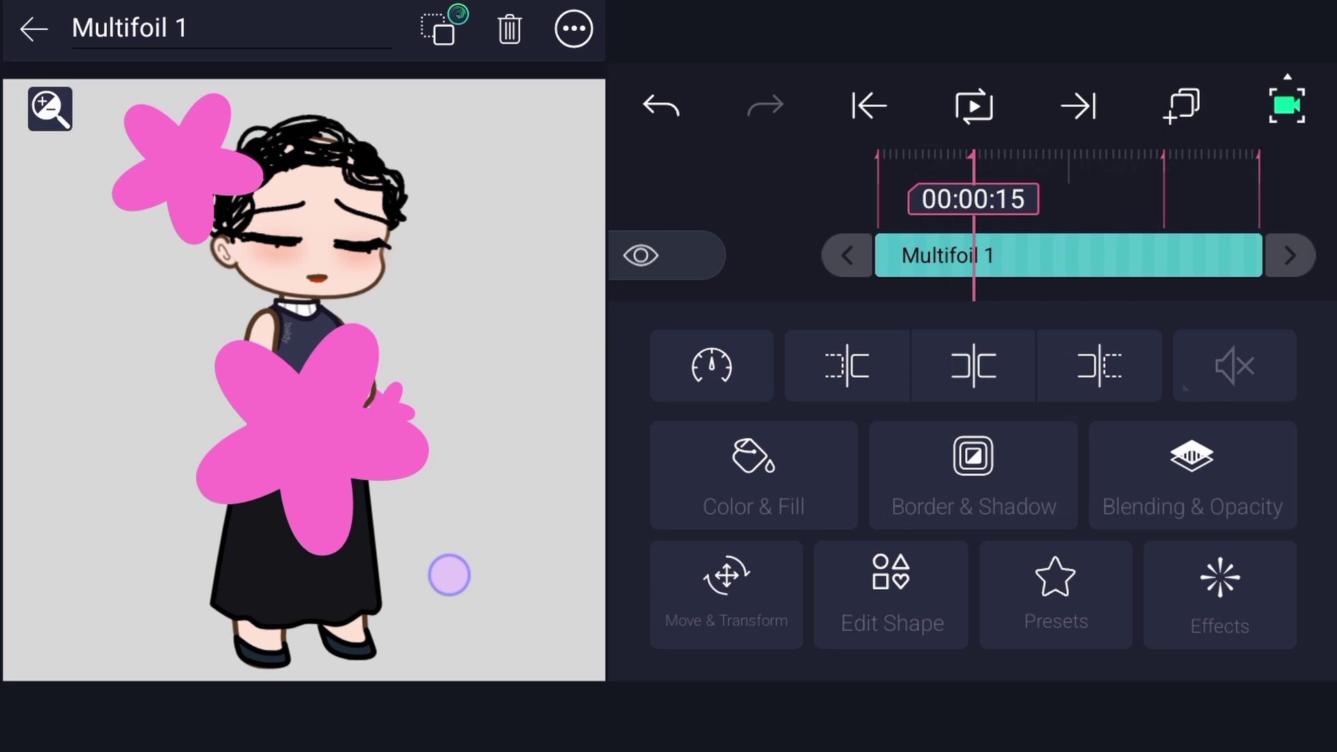
left_click_drag(1115, 261, 1215, 277)
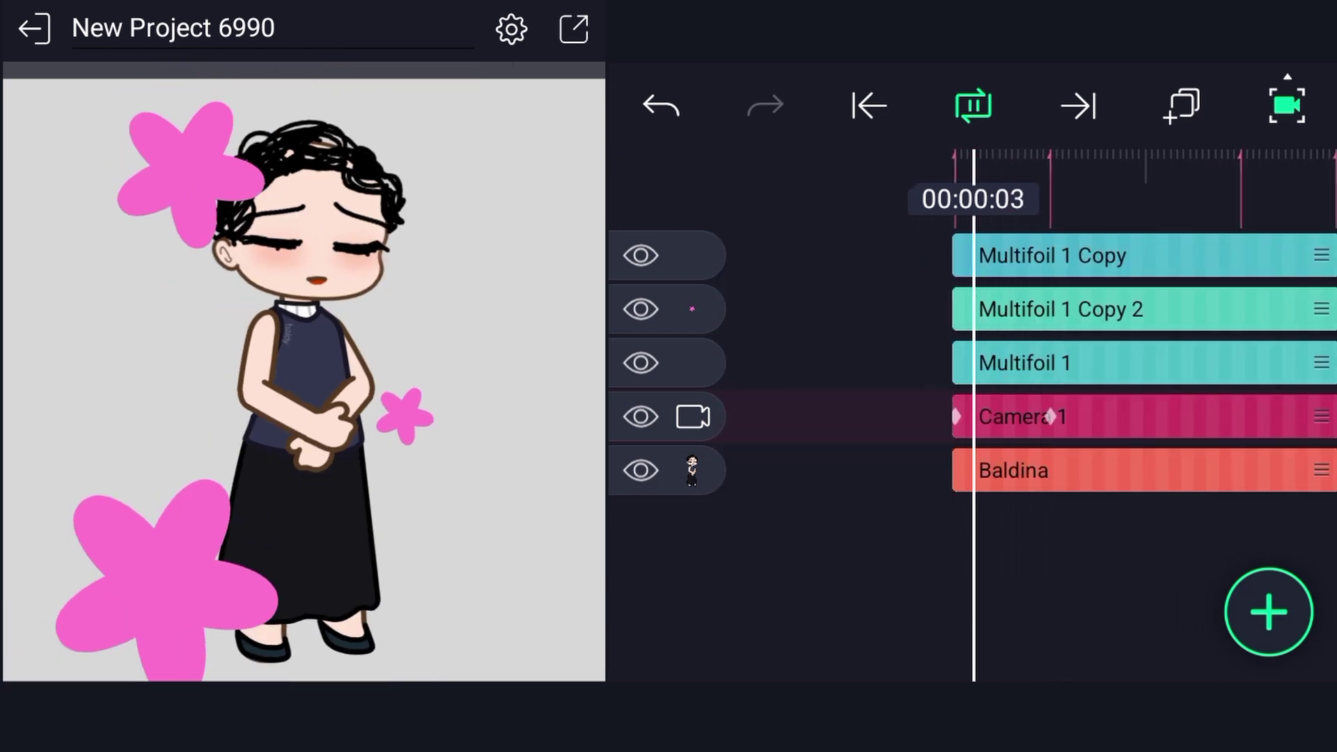
- Reframe Camera 1's opening keyframe on the character's face and preview it
left_click(990, 122)
left_click(1026, 416)
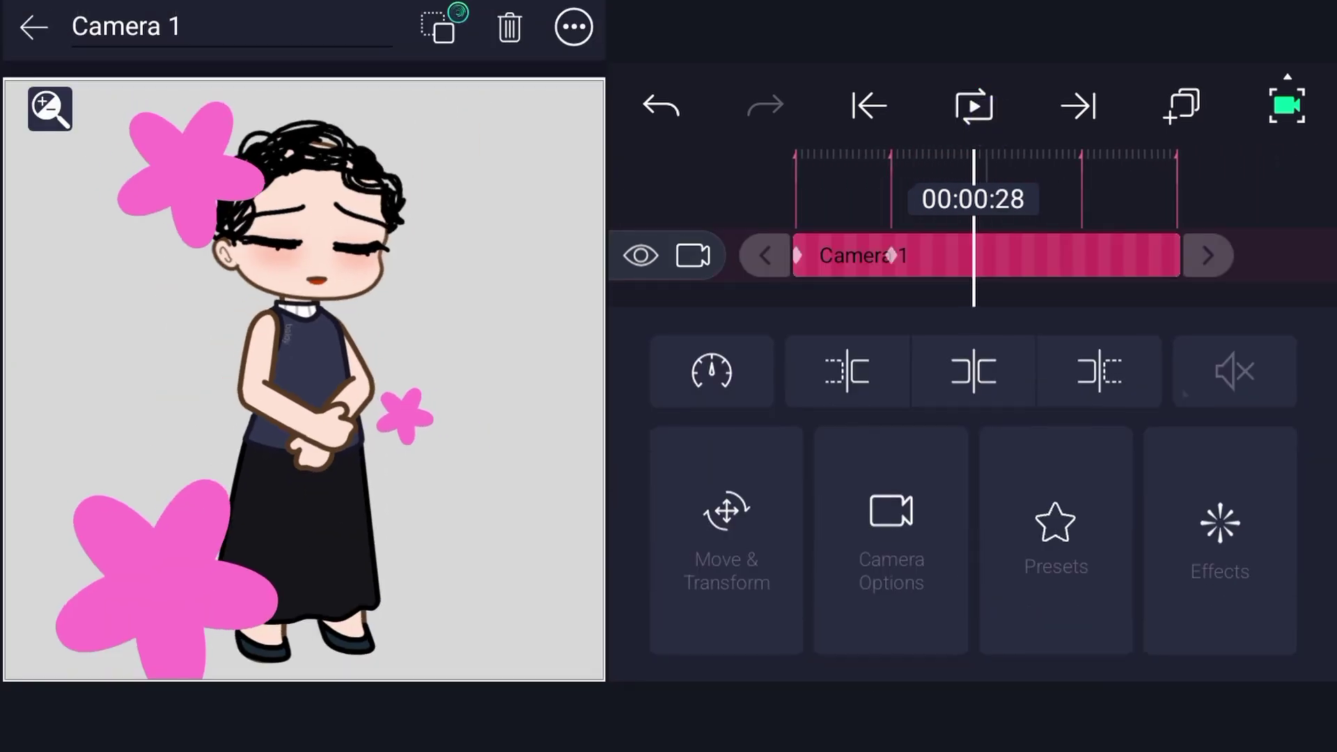
mouse_move(334, 547)
left_mouse_down()
mouse_move(152, 508)
mouse_move(484, 600)
mouse_move(462, 669)
mouse_move(320, 630)
mouse_move(370, 516)
mouse_move(403, 613)
mouse_move(370, 520)
mouse_move(433, 613)
mouse_move(352, 516)
mouse_move(391, 627)
mouse_move(403, 506)
mouse_move(343, 596)
mouse_move(436, 478)
mouse_move(323, 557)
mouse_move(442, 519)
mouse_move(313, 537)
mouse_move(448, 540)
mouse_move(390, 613)
left_mouse_up()
left_click(676, 103)
left_click(722, 493)
left_click(875, 111)
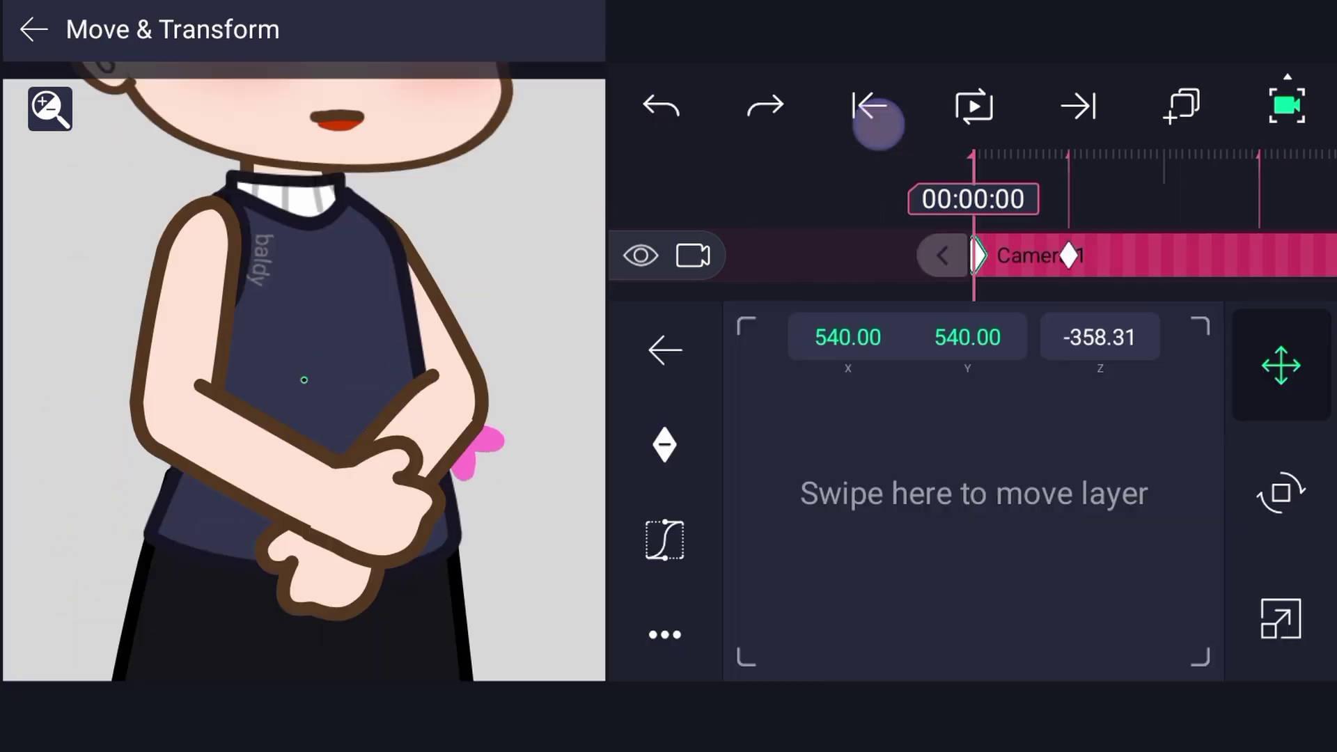
mouse_move(882, 470)
left_mouse_down()
mouse_move(836, 433)
mouse_move(752, 250)
mouse_move(935, 476)
mouse_move(1045, 541)
mouse_move(1148, 572)
left_mouse_up()
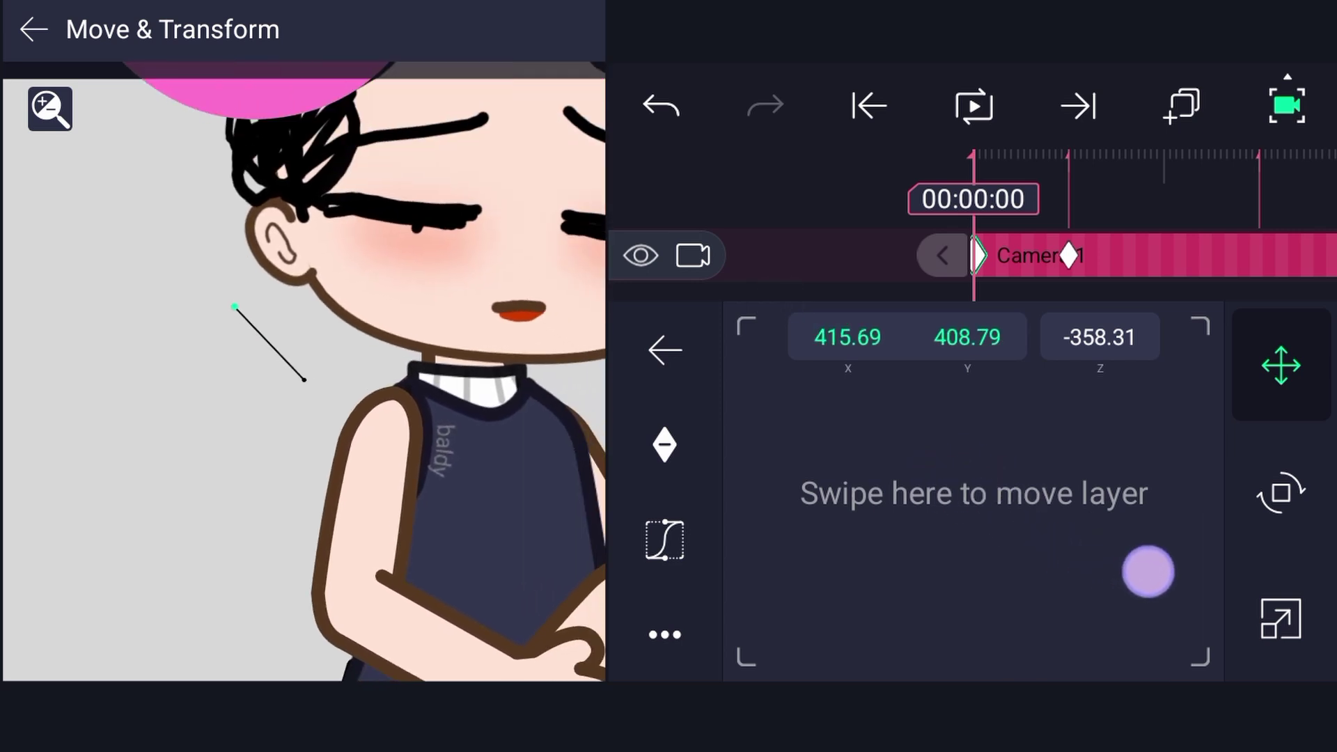
left_click(998, 78)
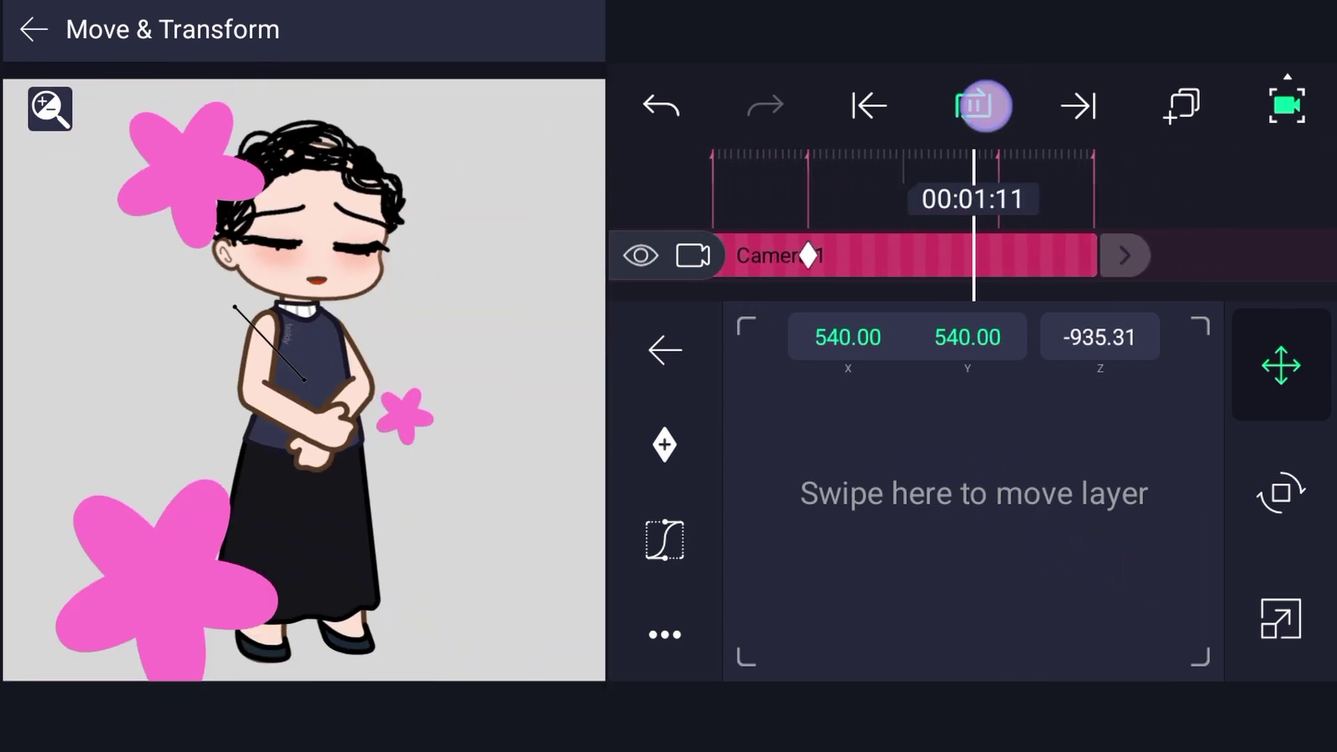
left_click(982, 105)
- Shift the opening camera framing down the body until it centres on the skirt
left_click_drag(1063, 656, 1045, 612)
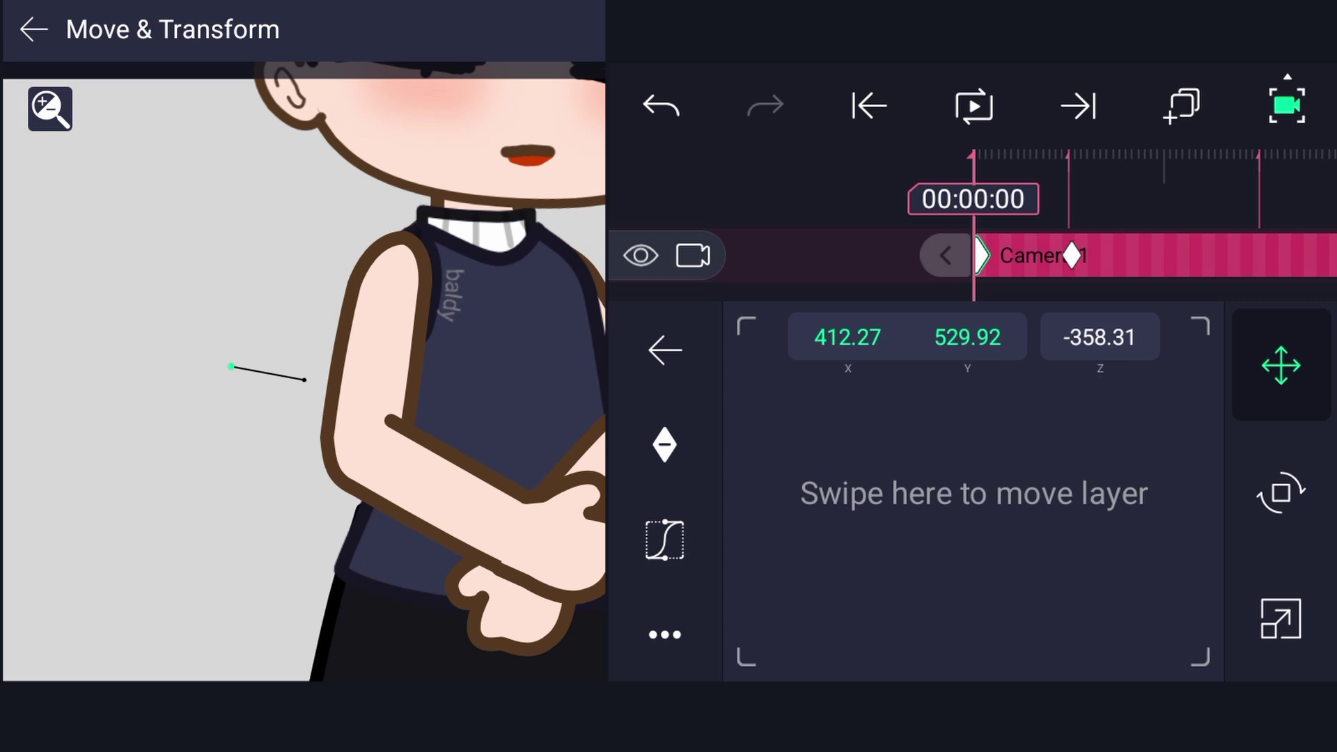
left_click_drag(1099, 551, 1112, 634)
left_click(985, 77)
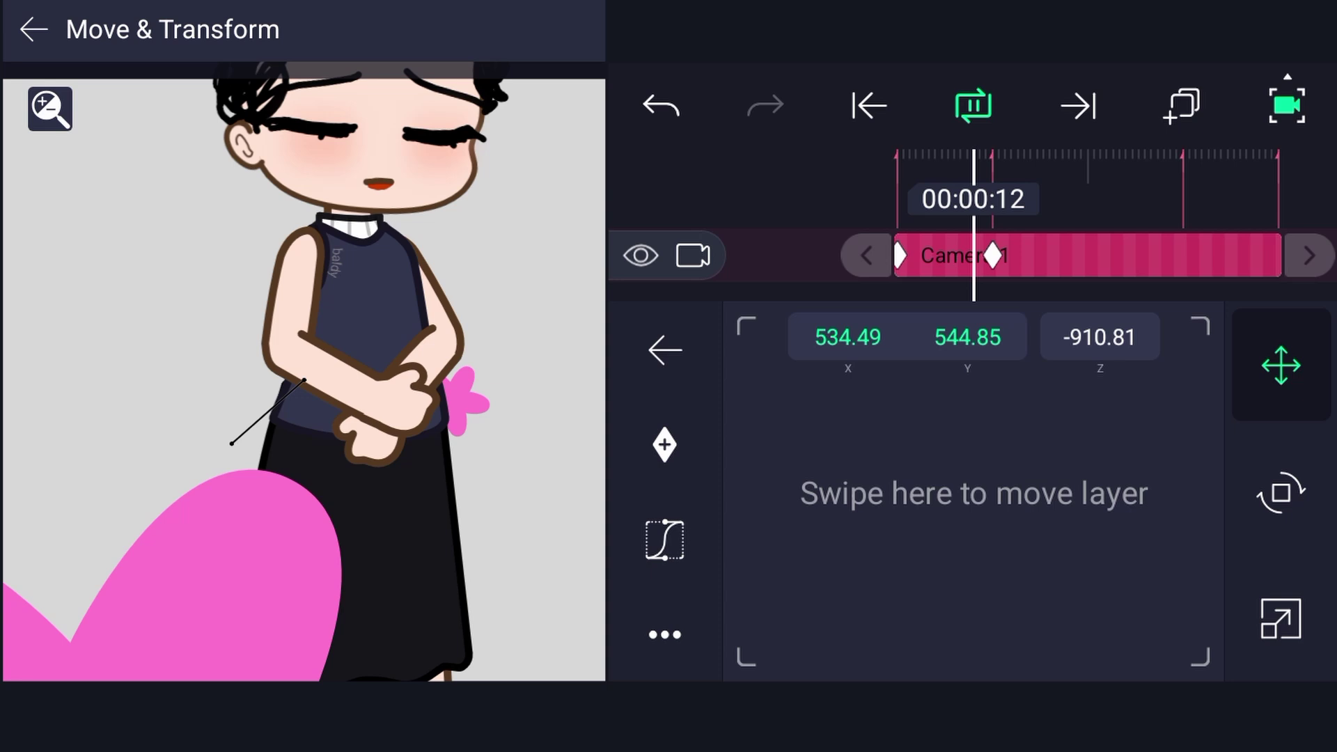
left_click_drag(1228, 223, 1295, 227)
mouse_move(1024, 478)
left_mouse_down()
mouse_move(1071, 669)
mouse_move(1054, 645)
left_mouse_up()
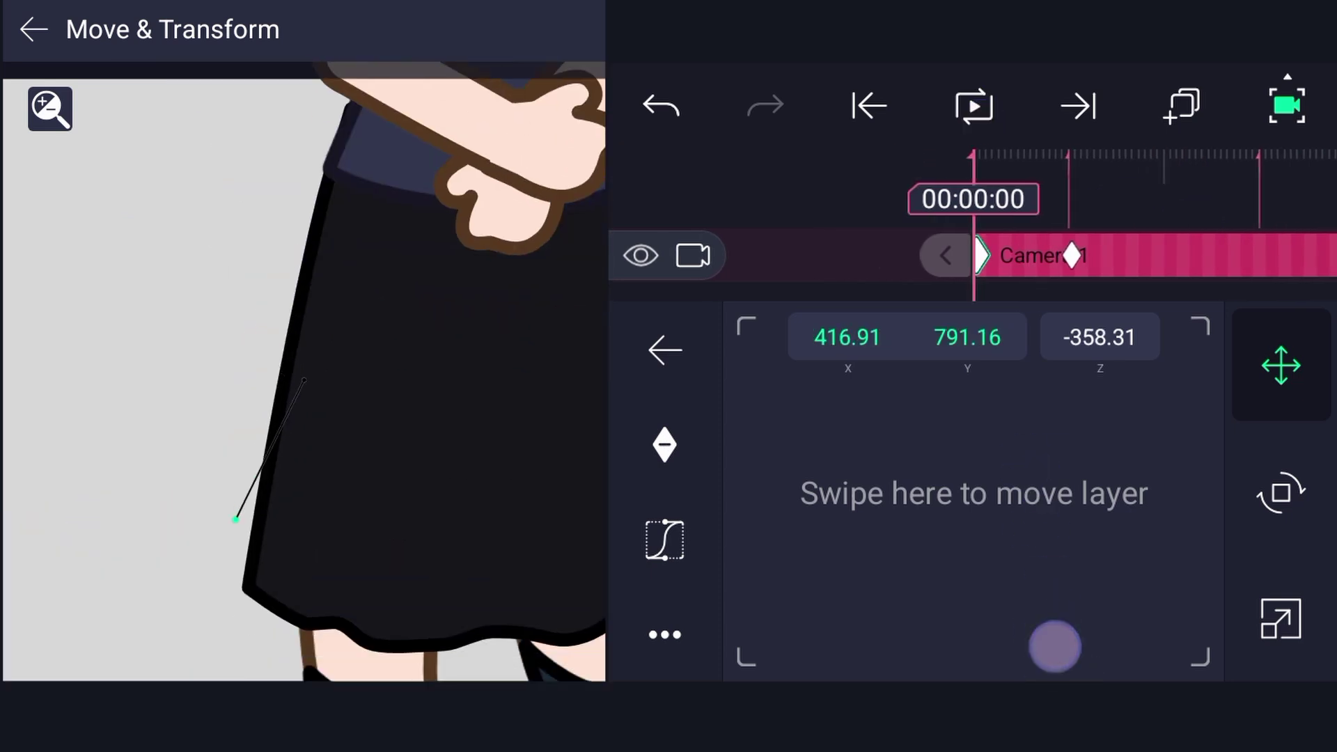
mouse_move(1149, 557)
left_mouse_down()
mouse_move(1188, 585)
mouse_move(1194, 540)
left_mouse_up()
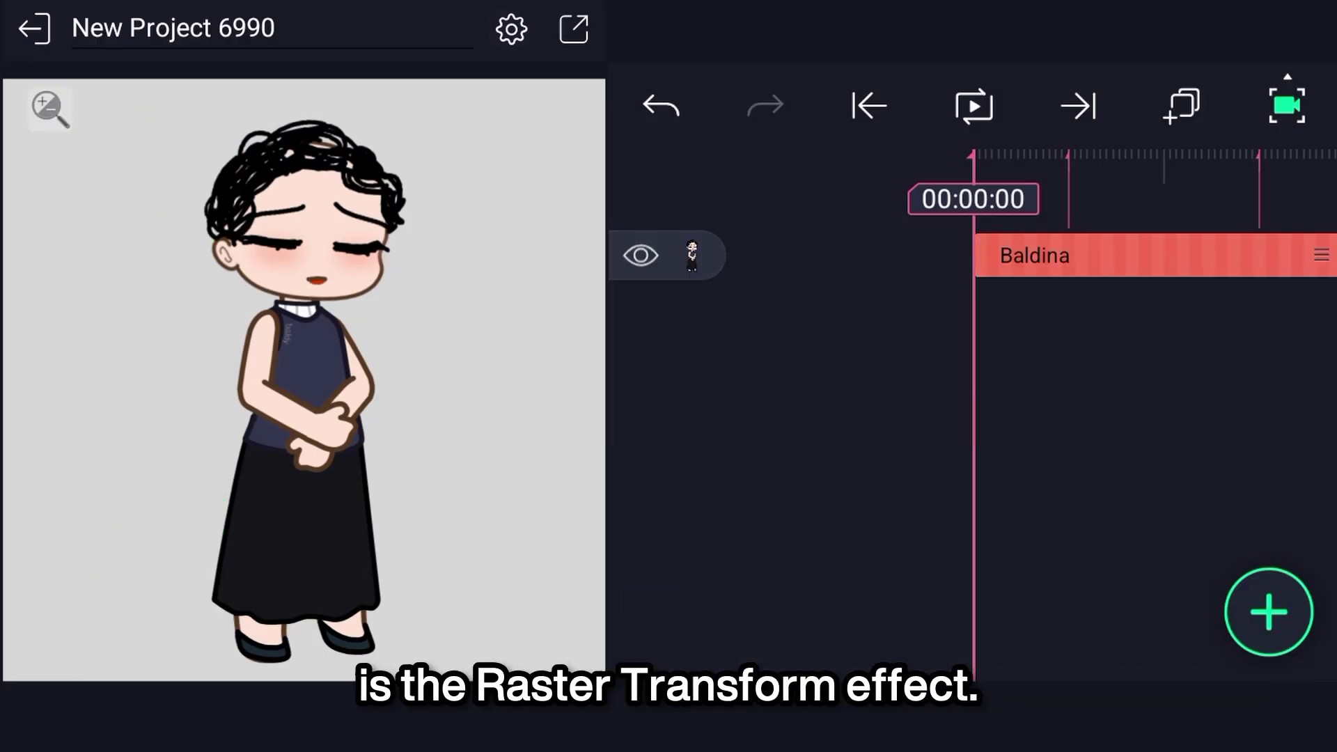
- Key Raster Transform Scale at about 1.96 at the start, easing back to 1.00
left_click_drag(959, 413, 933, 415)
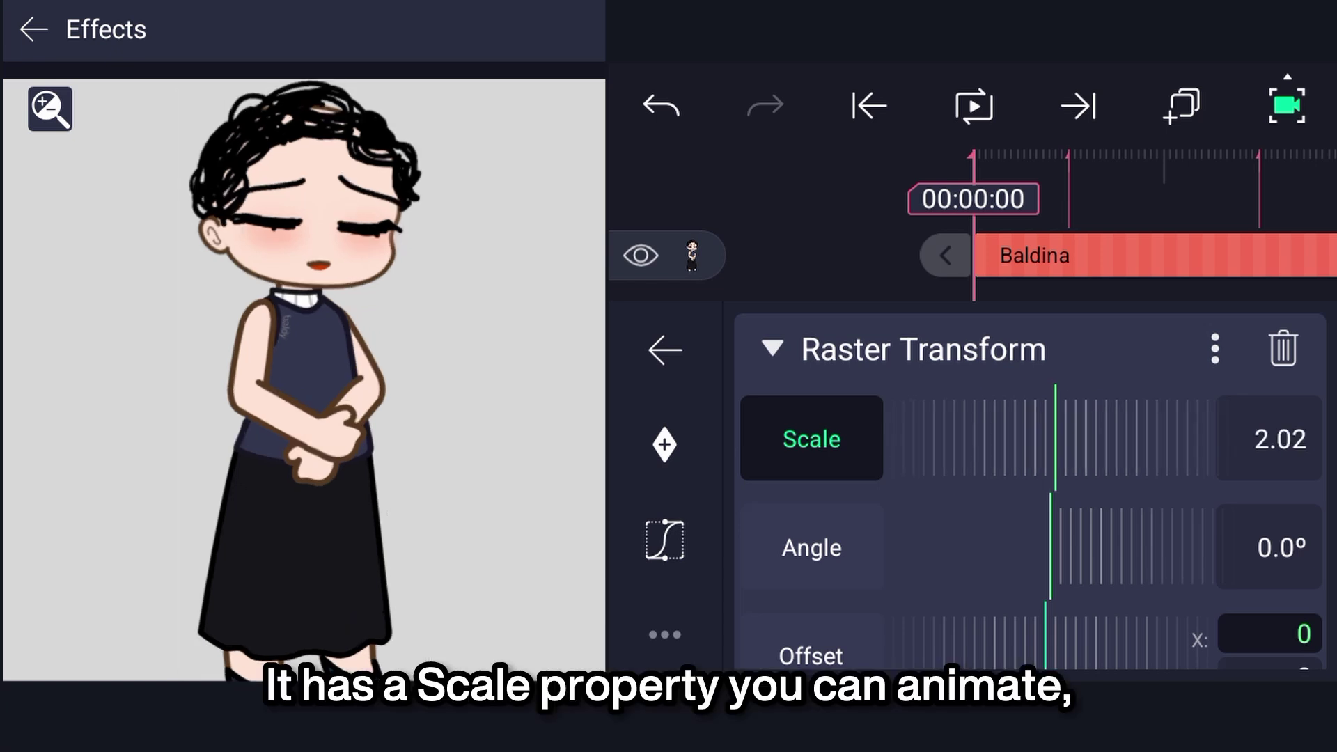
left_click(1098, 436)
left_click(661, 106)
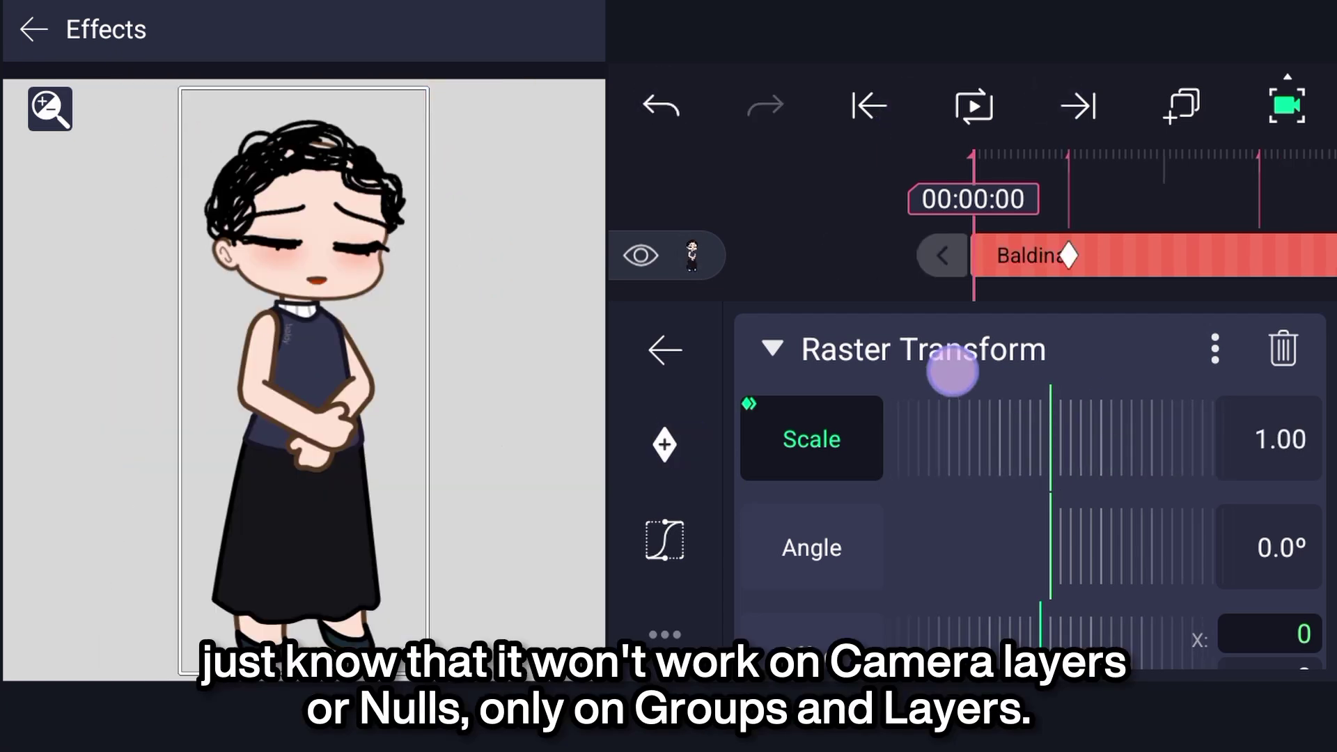
mouse_move(952, 373)
left_mouse_down()
mouse_move(1087, 427)
mouse_move(1074, 433)
left_mouse_up()
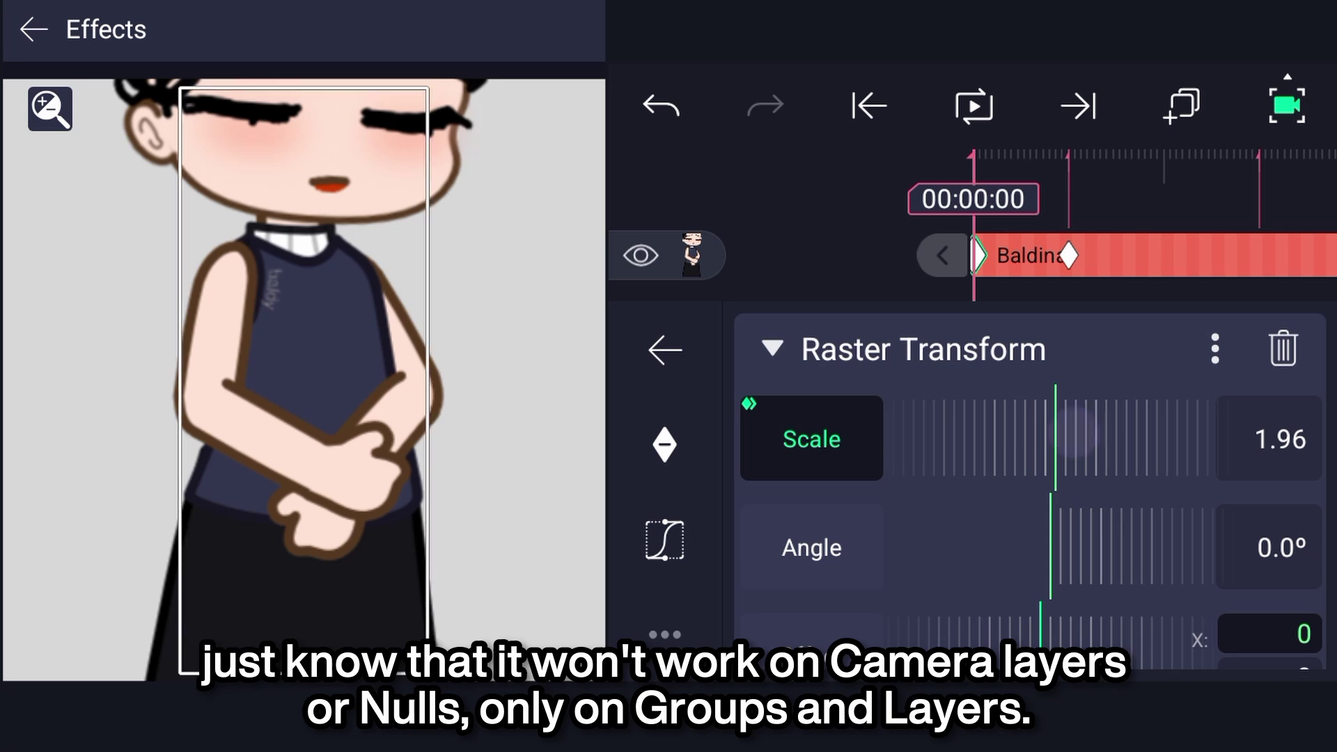
left_click(973, 106)
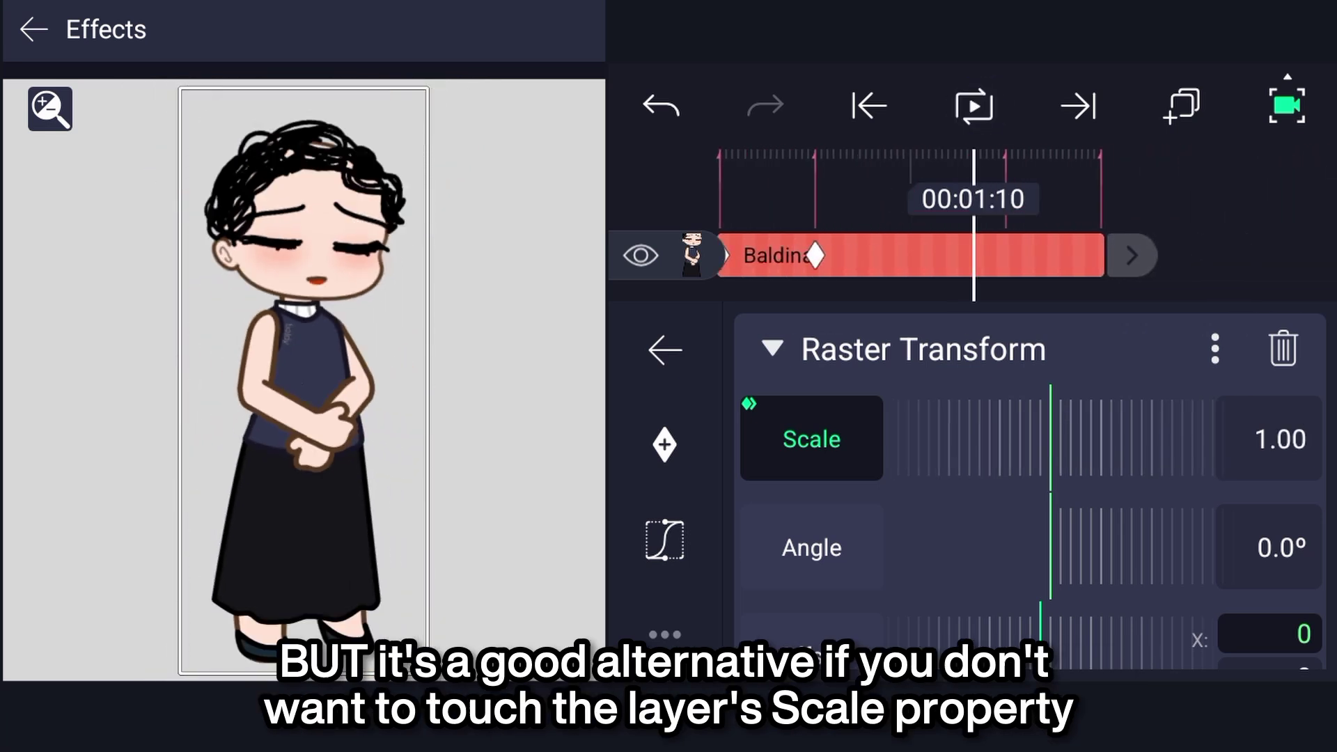
mouse_move(999, 392)
left_mouse_down()
mouse_move(1122, 436)
mouse_move(1102, 432)
left_mouse_up()
left_click(974, 106)
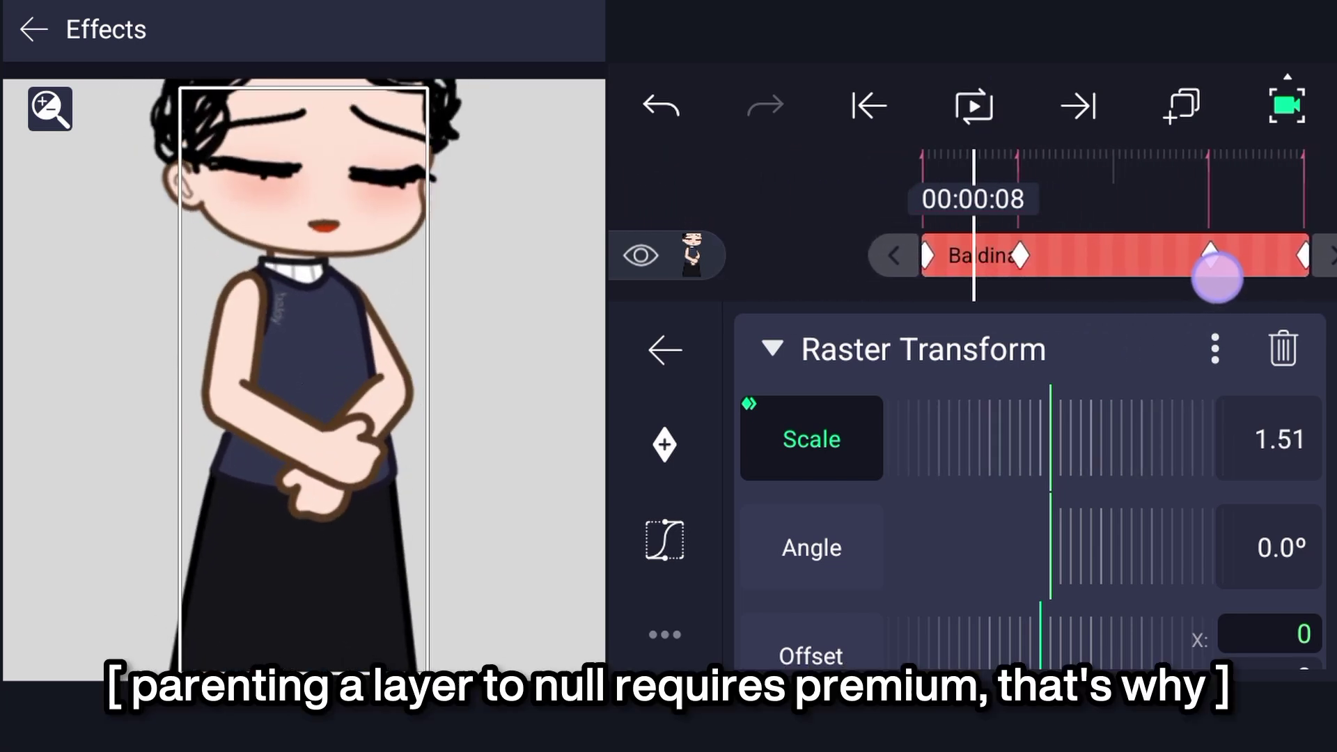
left_click_drag(1184, 273, 1221, 278)
left_click_drag(1112, 273, 912, 360)
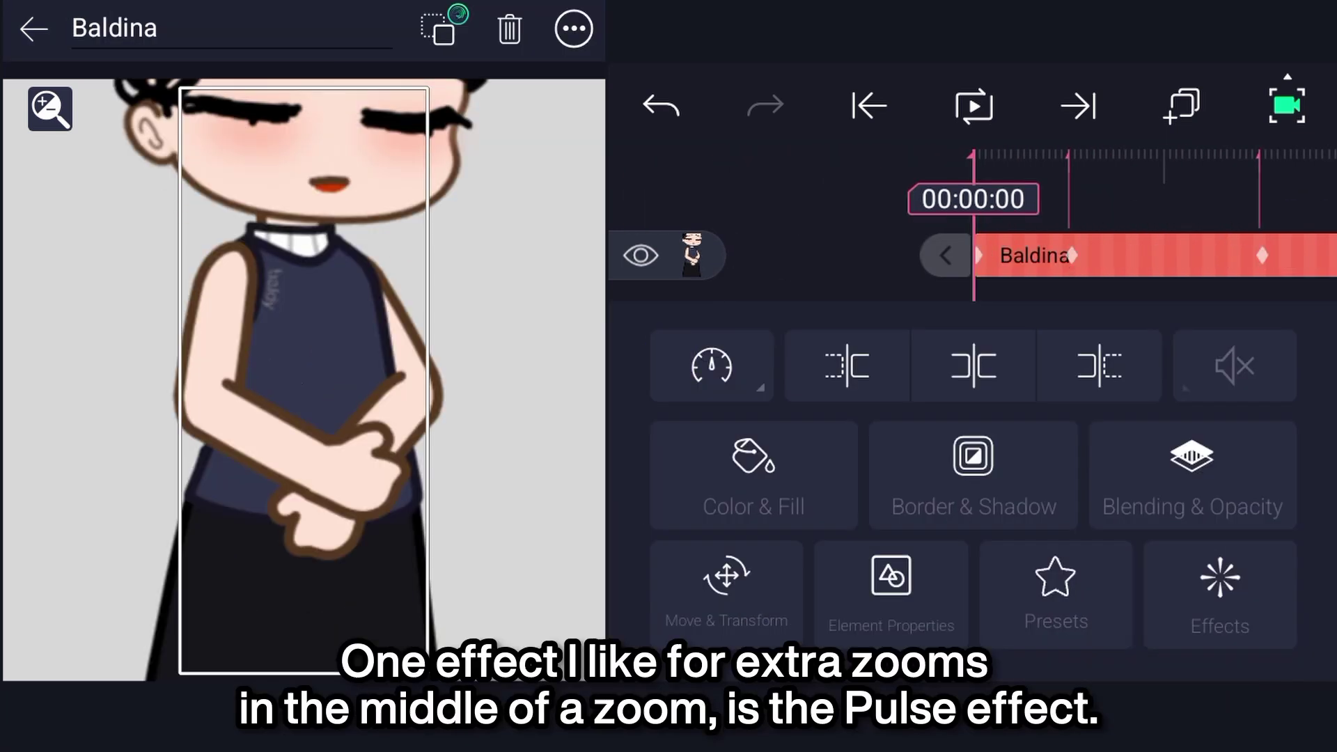
- Add Pulse Size to Baldina and set its Frequency to 0
left_click(727, 592)
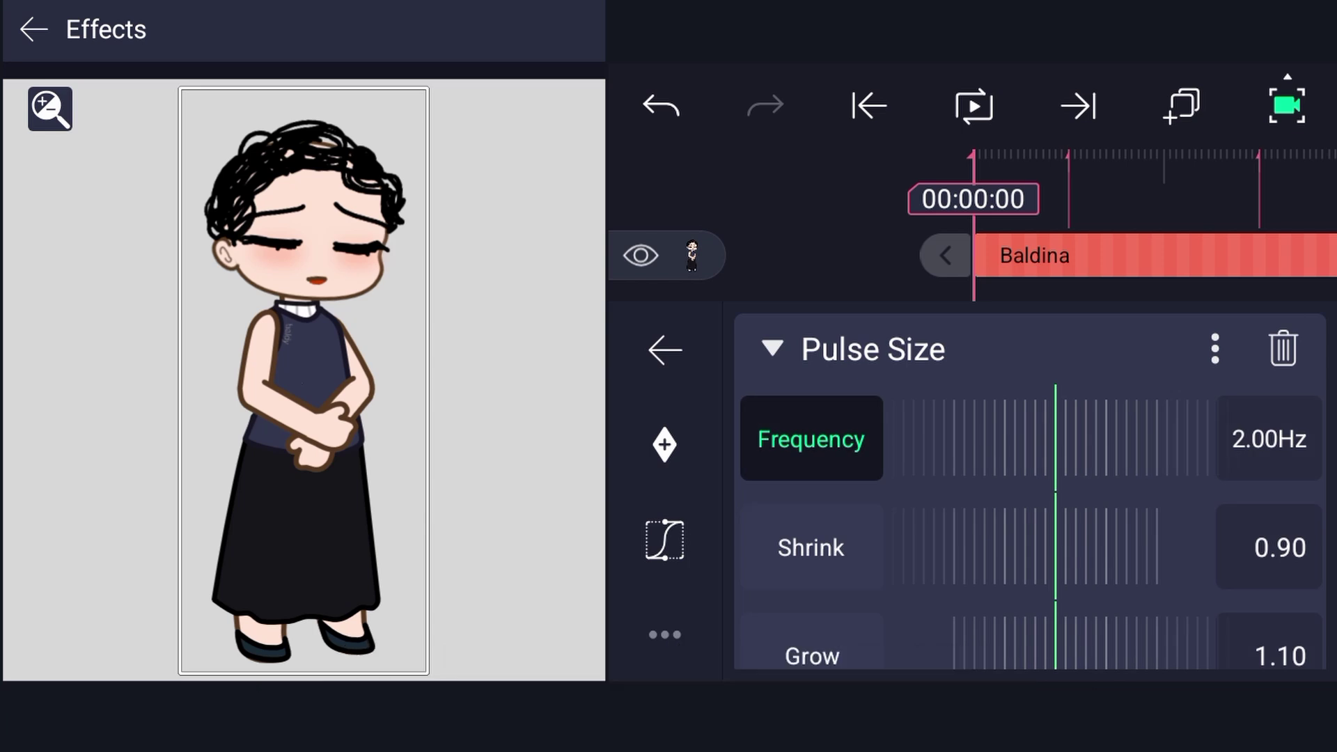
left_click(974, 105)
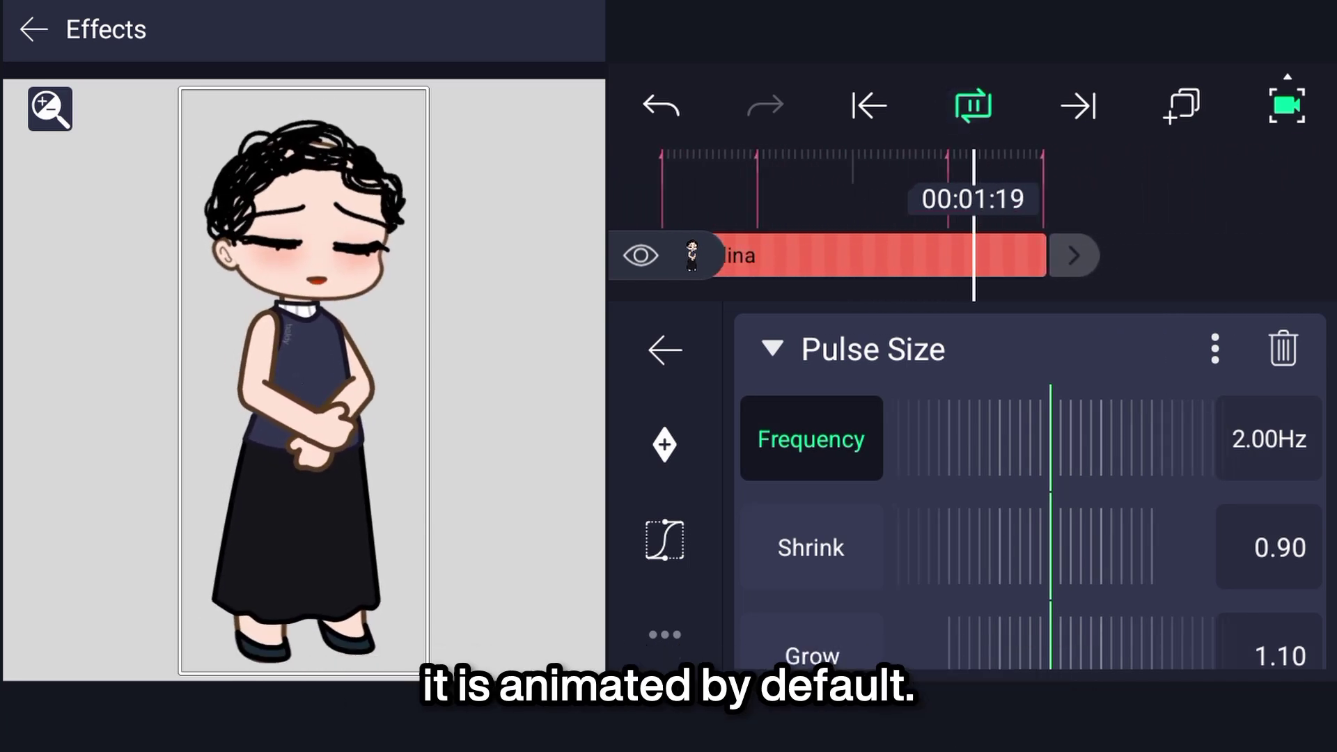
left_click(974, 106)
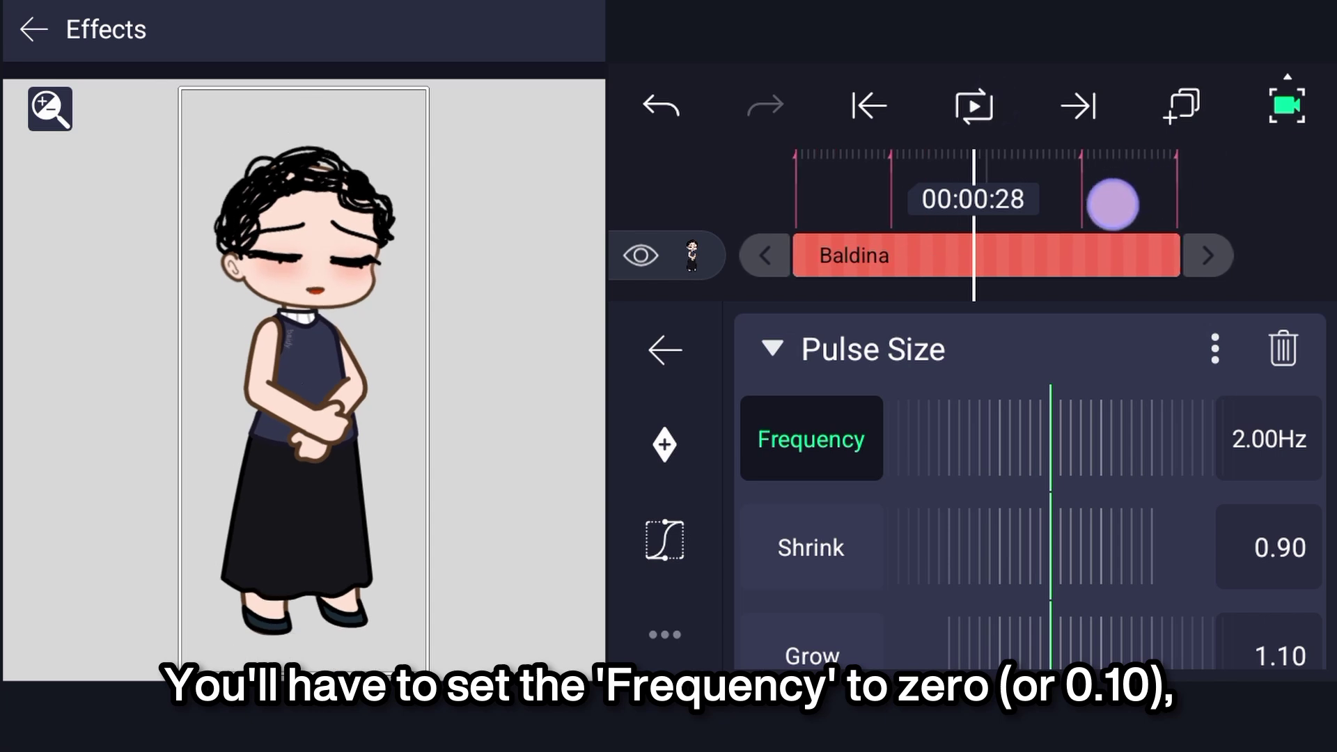
left_click_drag(1142, 202, 1104, 209)
left_click_drag(1059, 438, 1216, 418)
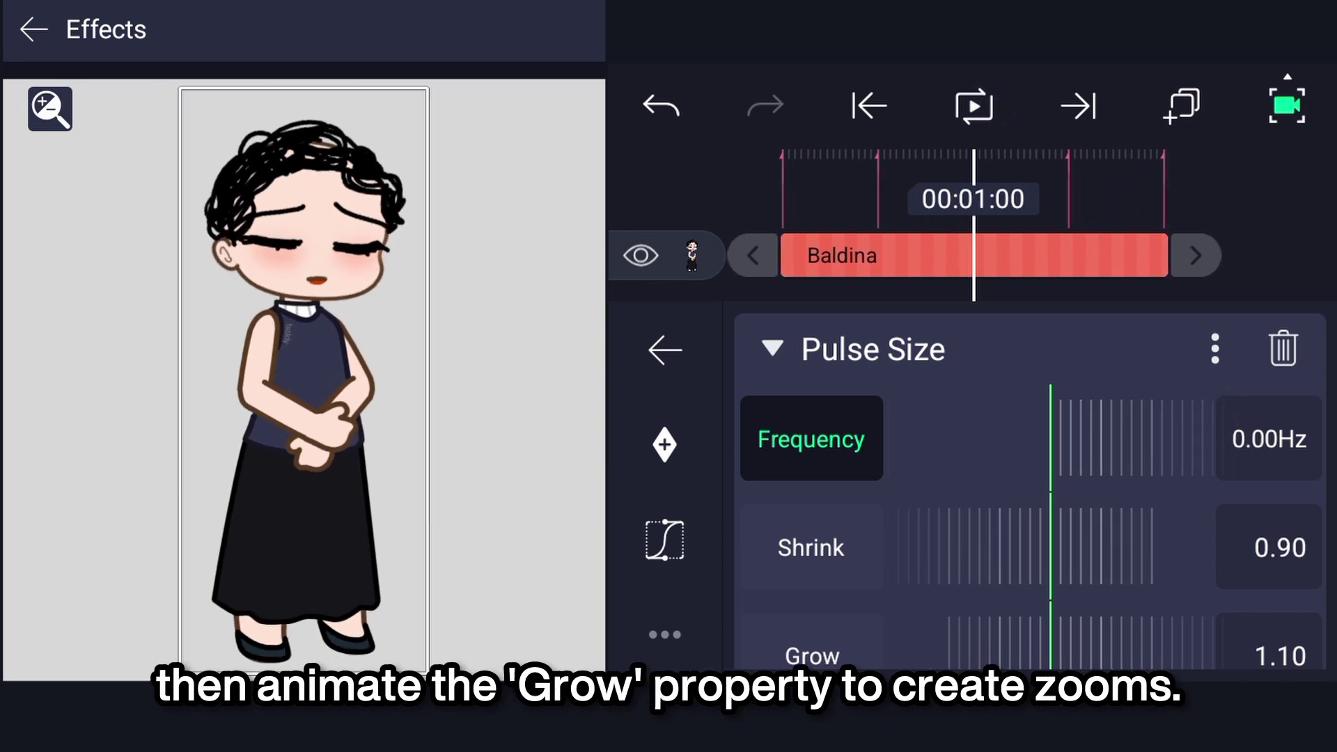
left_click(869, 106)
- Keyframe Pulse Size Grow at 2.00, 1.32, 1.49 and back to 2.00
left_click(794, 647)
left_click_drag(1096, 498, 1117, 451)
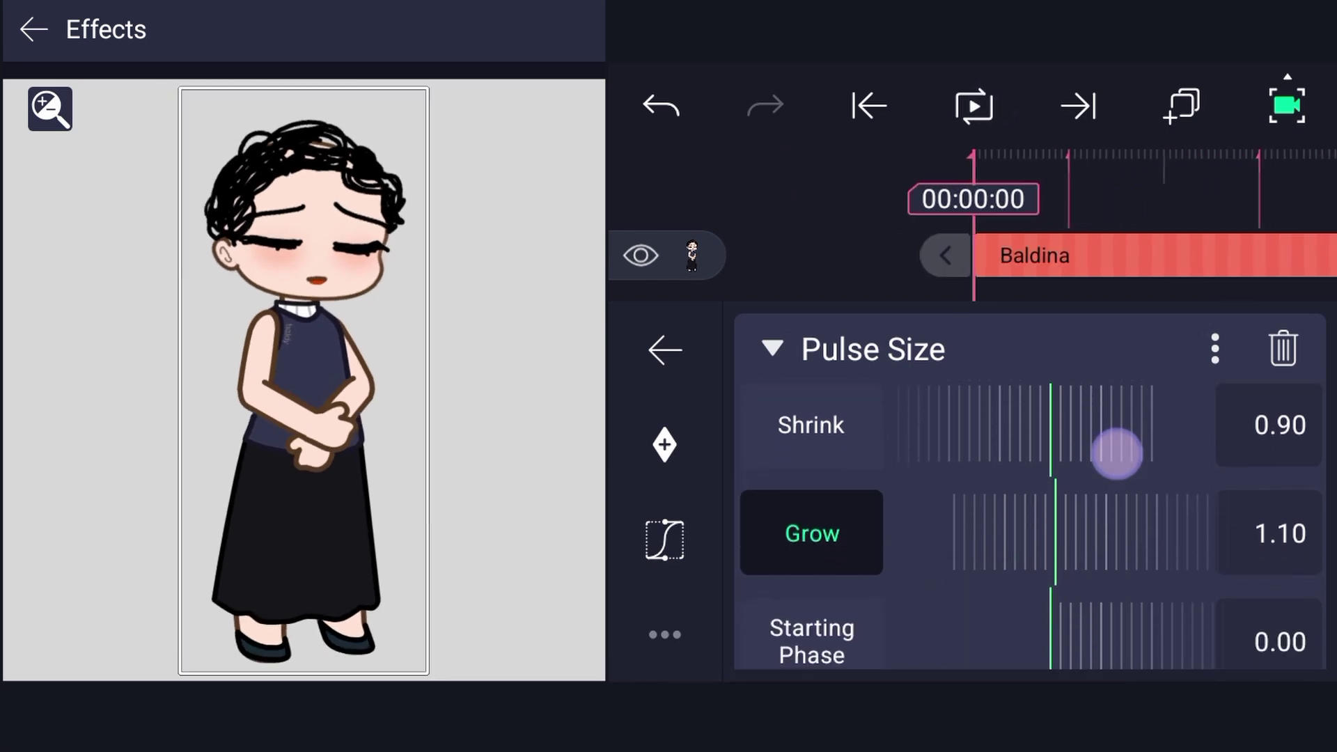
left_click(1092, 108)
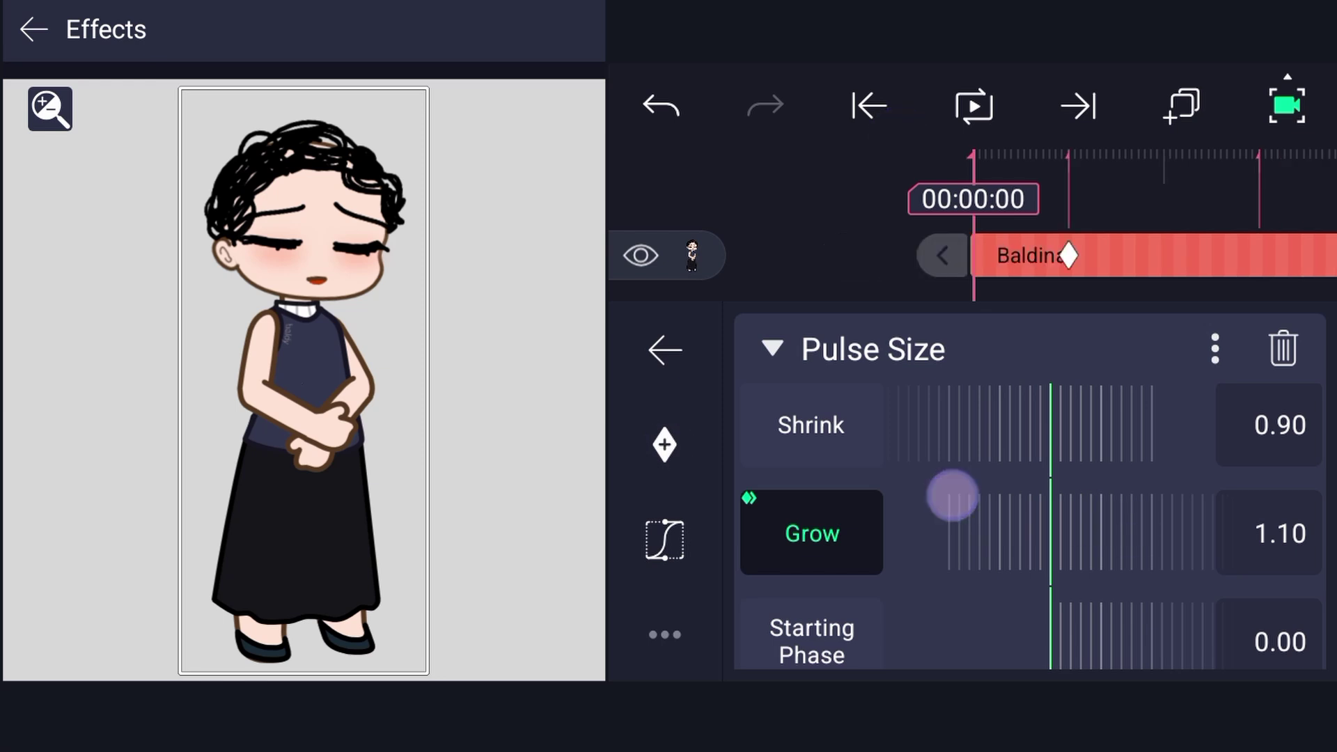
mouse_move(952, 496)
left_mouse_down()
mouse_move(961, 513)
mouse_move(884, 516)
left_mouse_up()
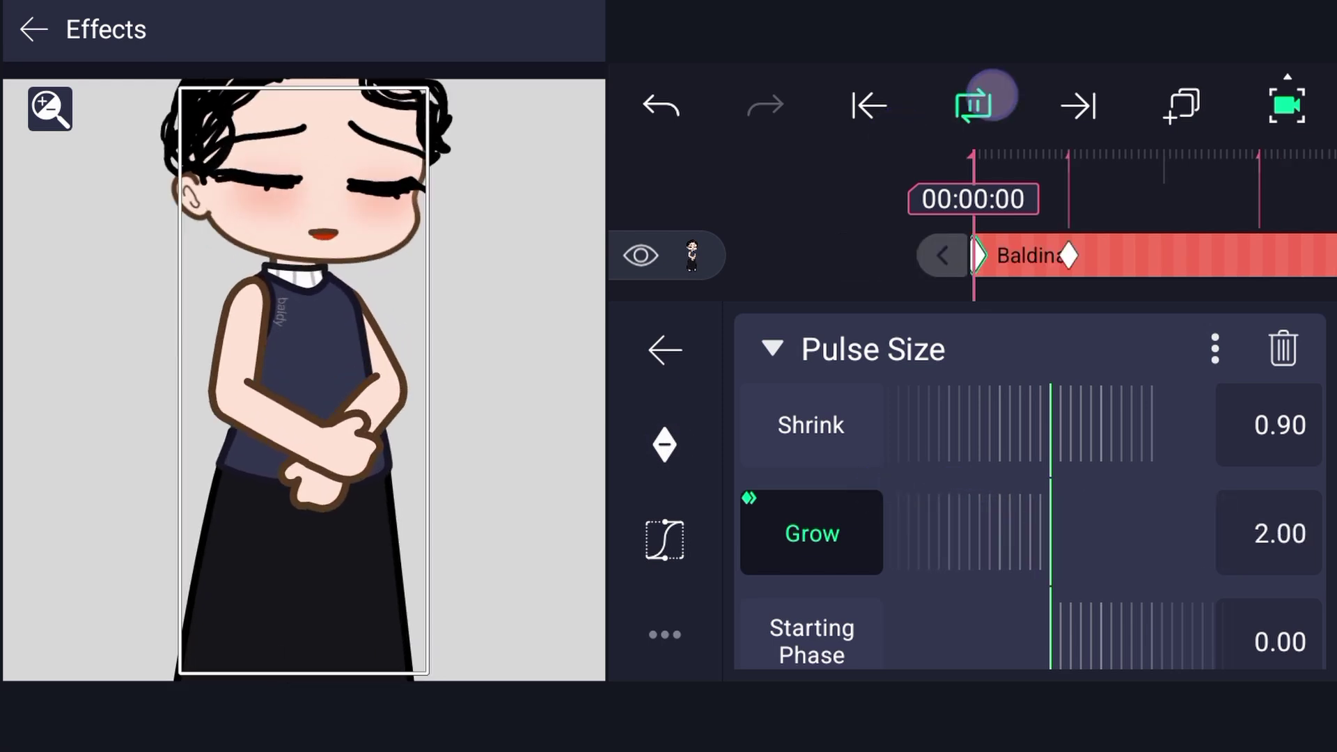
left_click(984, 106)
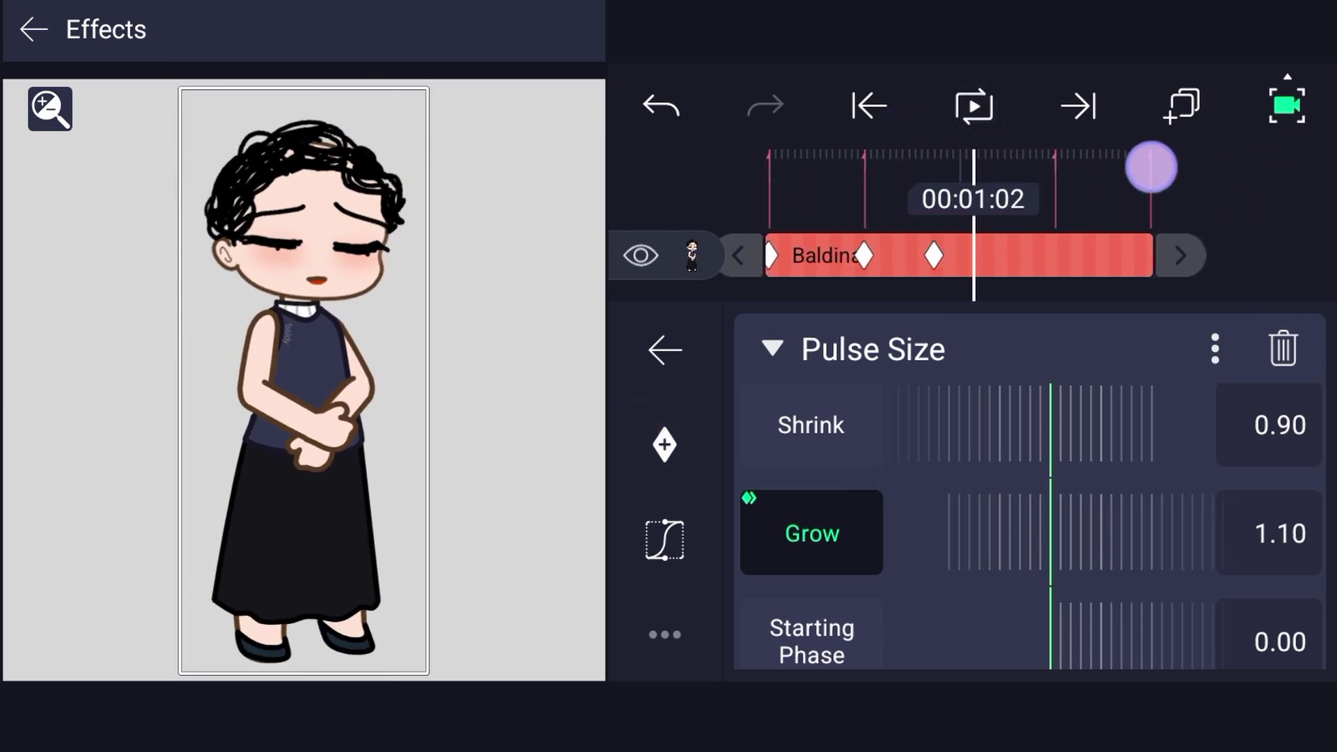
left_click_drag(905, 499, 864, 498)
left_click_drag(946, 527, 921, 526)
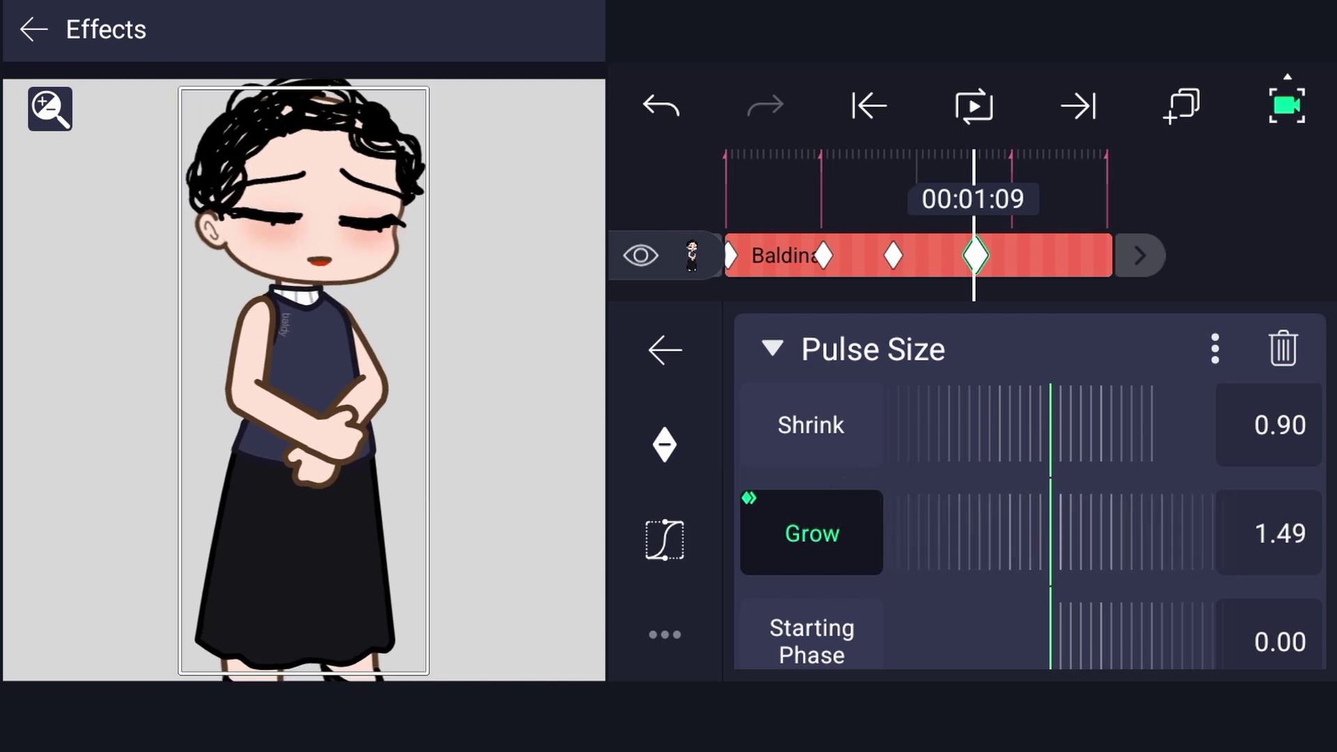
left_click_drag(1219, 543, 1227, 543)
left_click(1078, 106)
left_click_drag(899, 540, 896, 443)
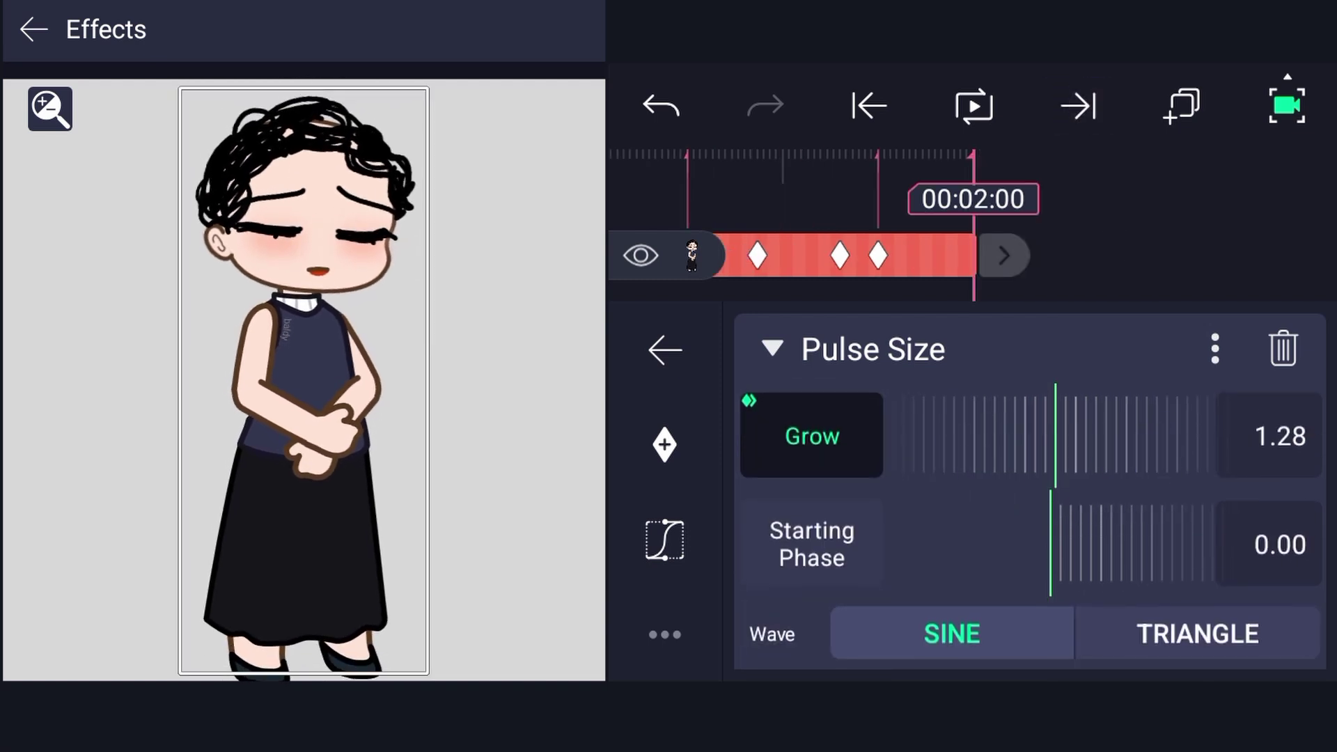
left_click_drag(1010, 435, 870, 436)
left_click(974, 105)
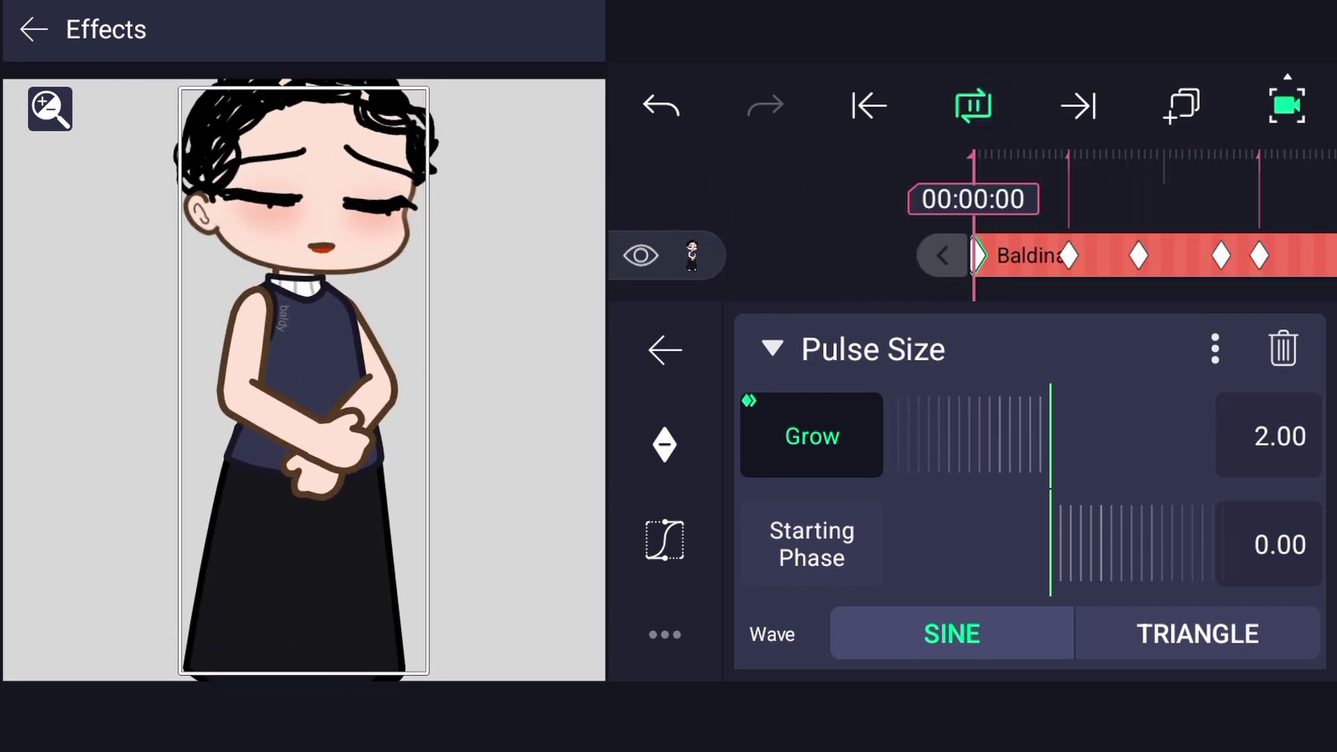
- Apply a Cubic Bezier easing preset to an early Grow keyframe and preview it
left_click_drag(1057, 251, 1154, 245)
left_click(1178, 256)
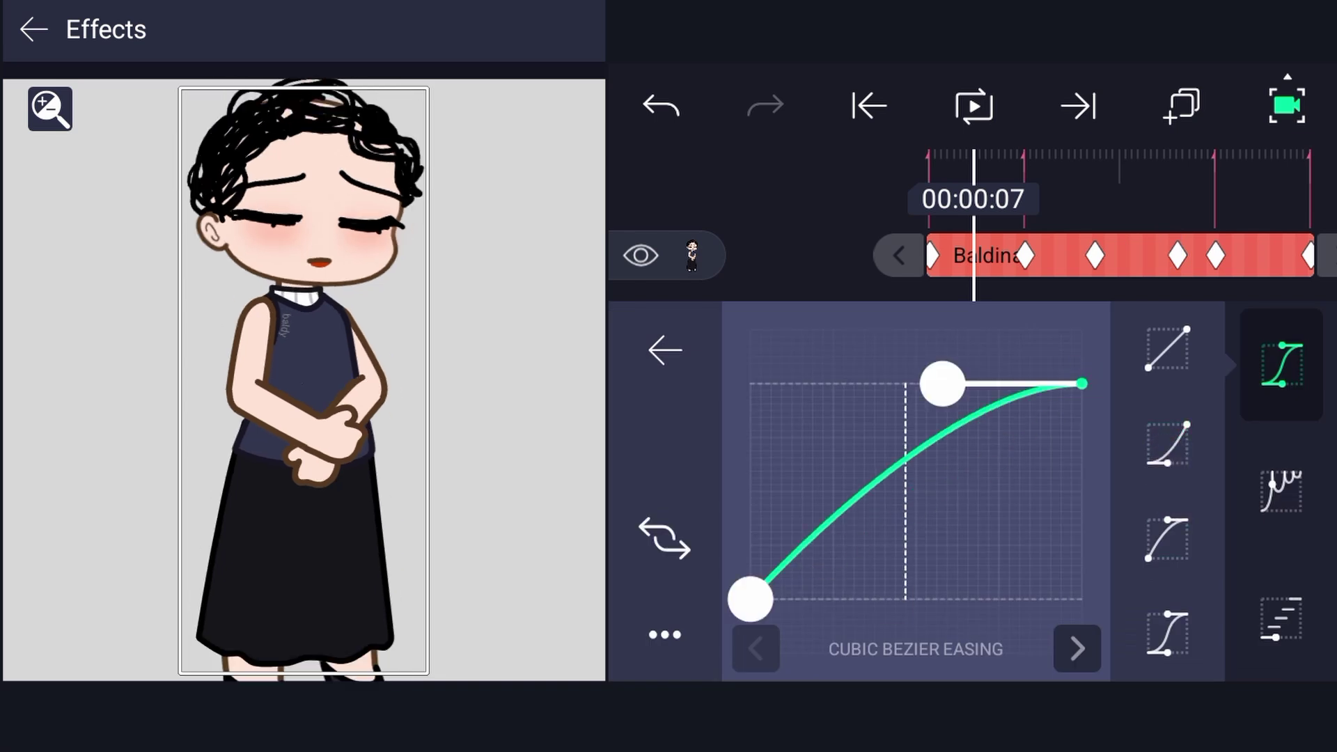
left_click(1174, 450)
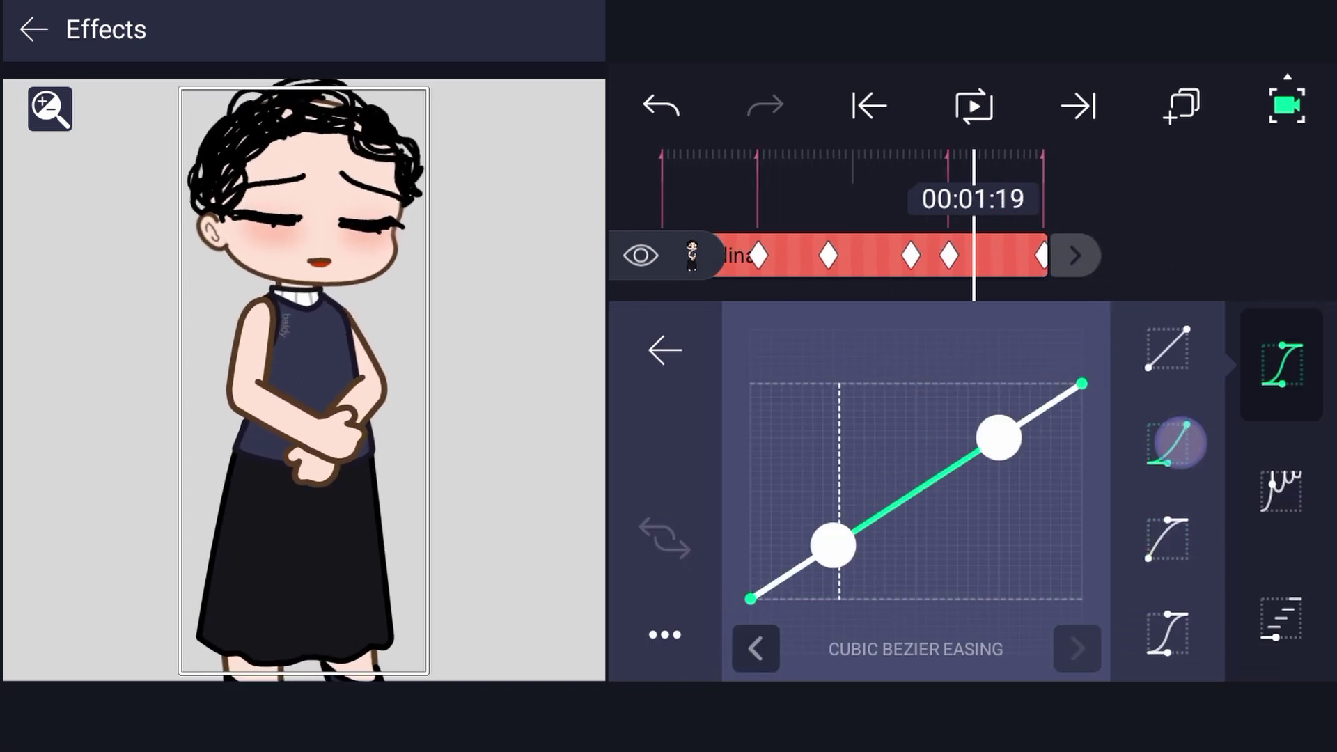
left_click_drag(1087, 255, 1194, 274)
left_click(976, 96)
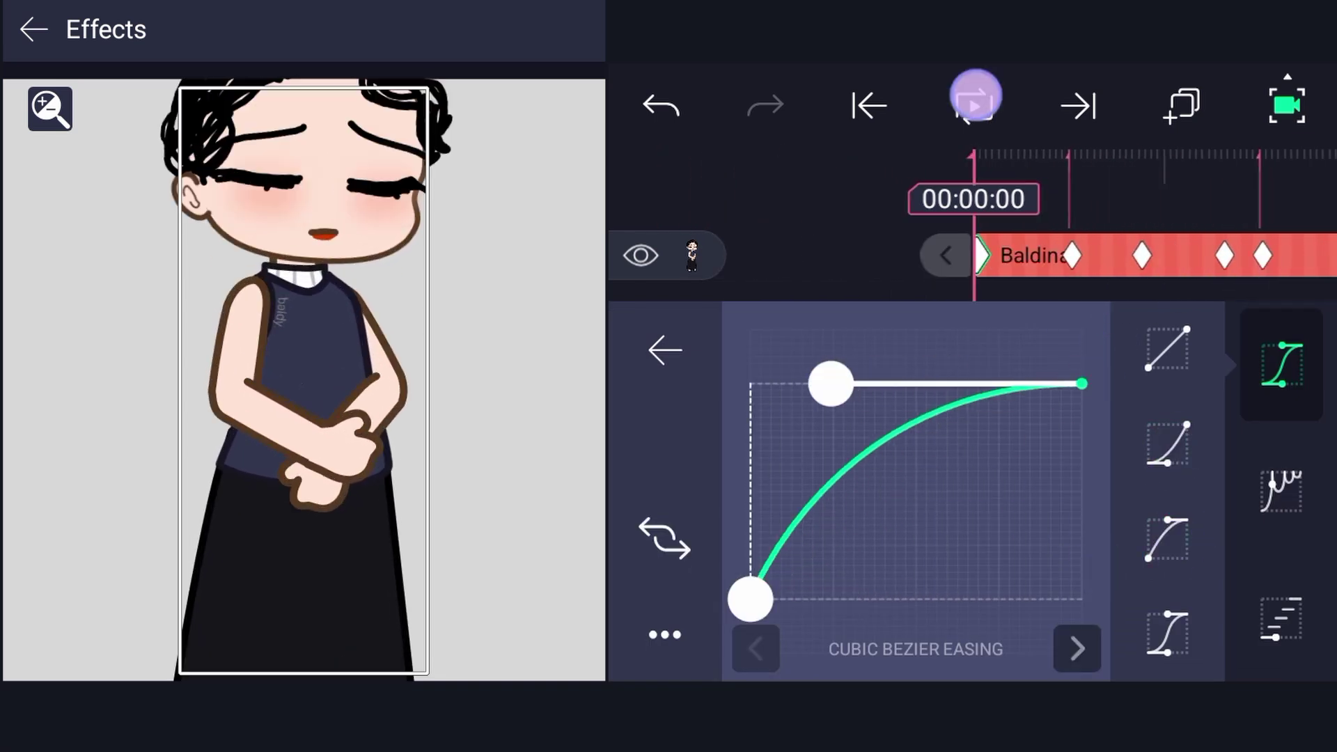
- Enlarge Baldina at the first scale keyframe to width 1131.3
left_click(665, 350)
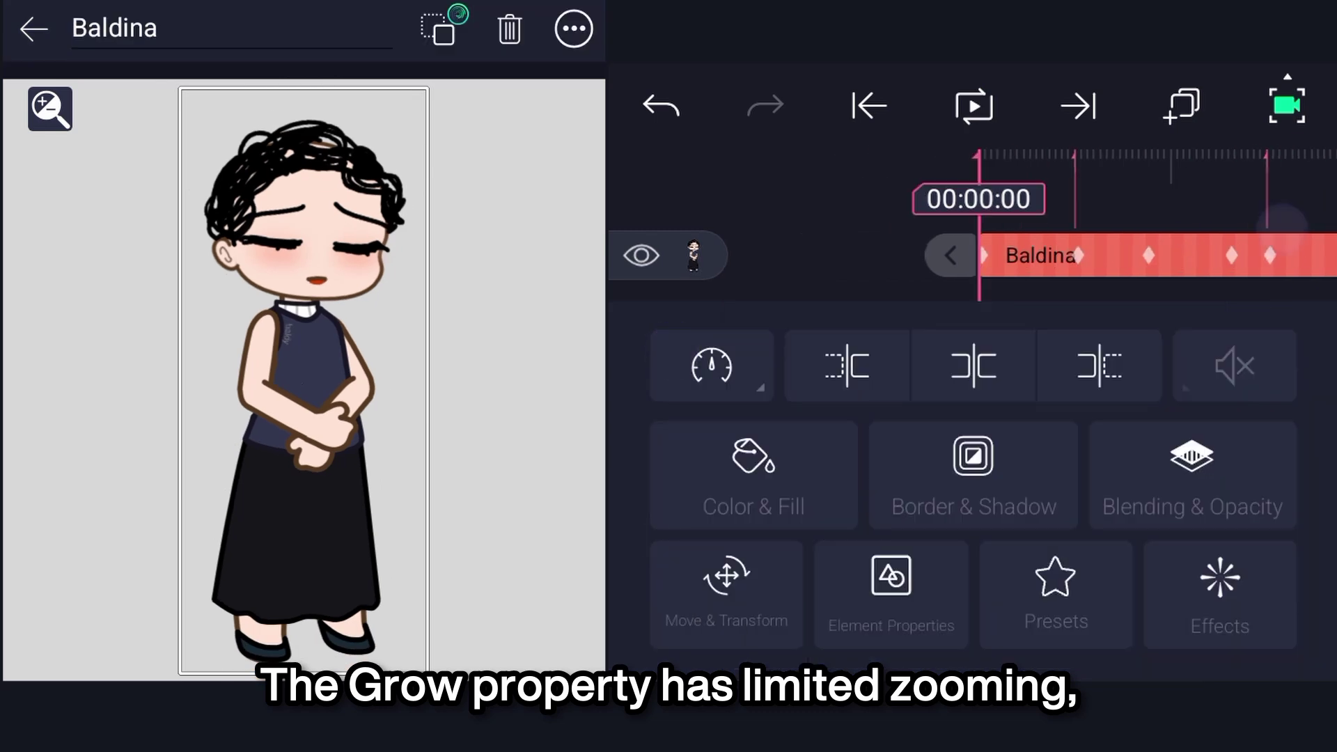
left_click(712, 589)
left_click(1276, 546)
left_click(1077, 112)
left_click(665, 435)
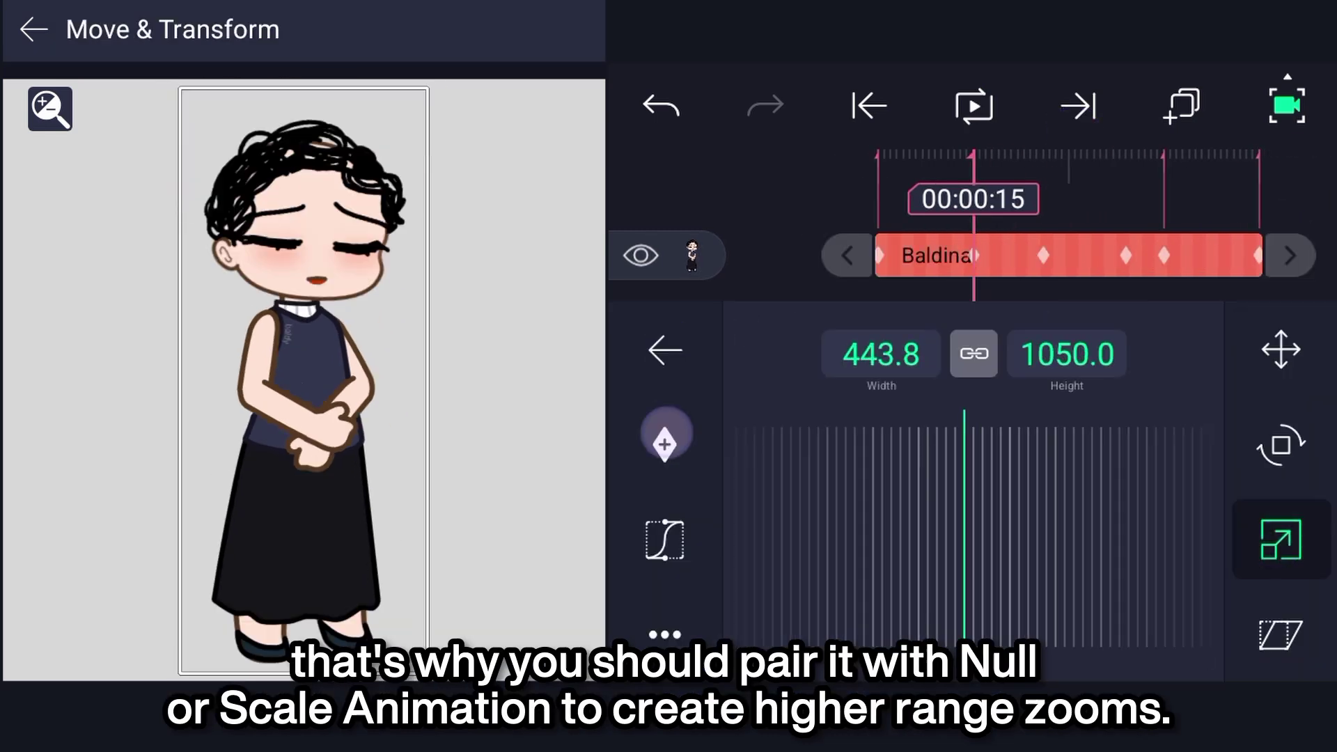
left_click(897, 94)
mouse_move(1090, 557)
left_mouse_down()
mouse_move(1045, 528)
mouse_move(766, 512)
left_mouse_up()
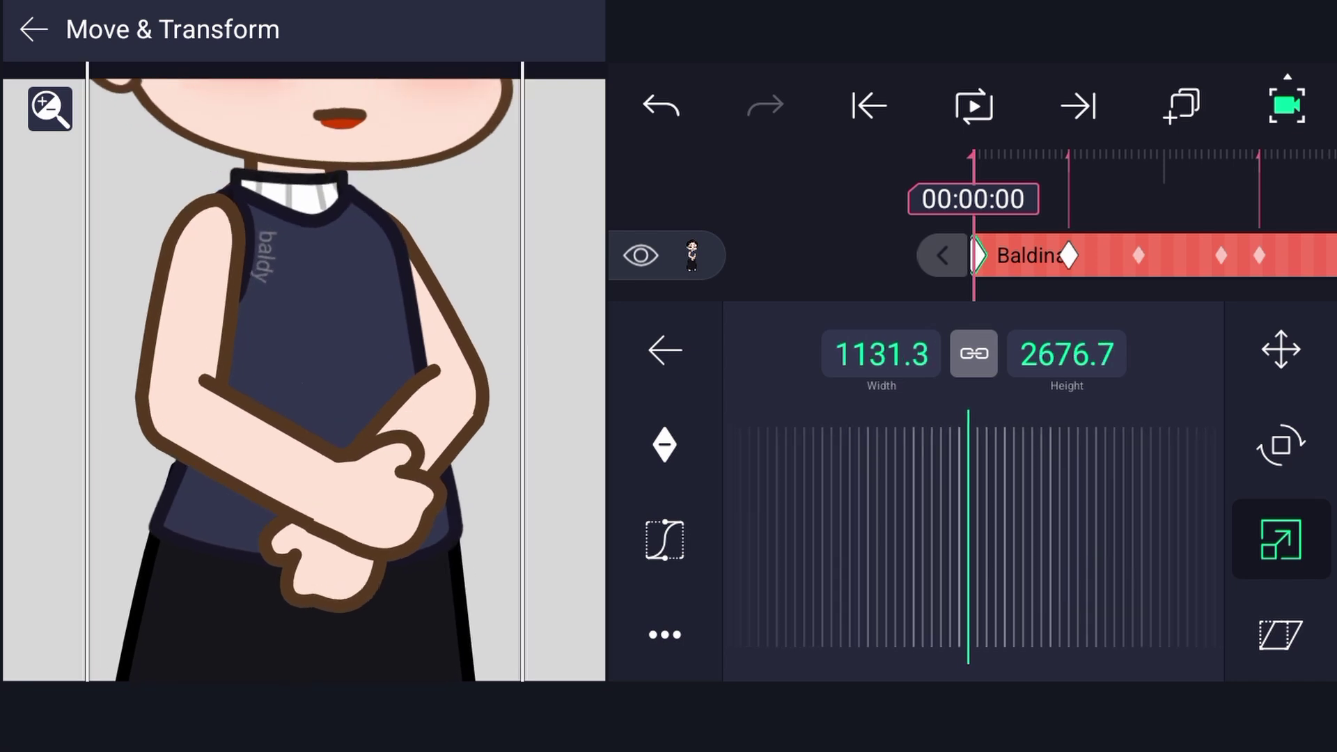
left_click_drag(1114, 282, 945, 313)
- Enlarge Baldina at the 00:02:00 keyframe to width 1146.0 and preview the zoom
left_click(1089, 108)
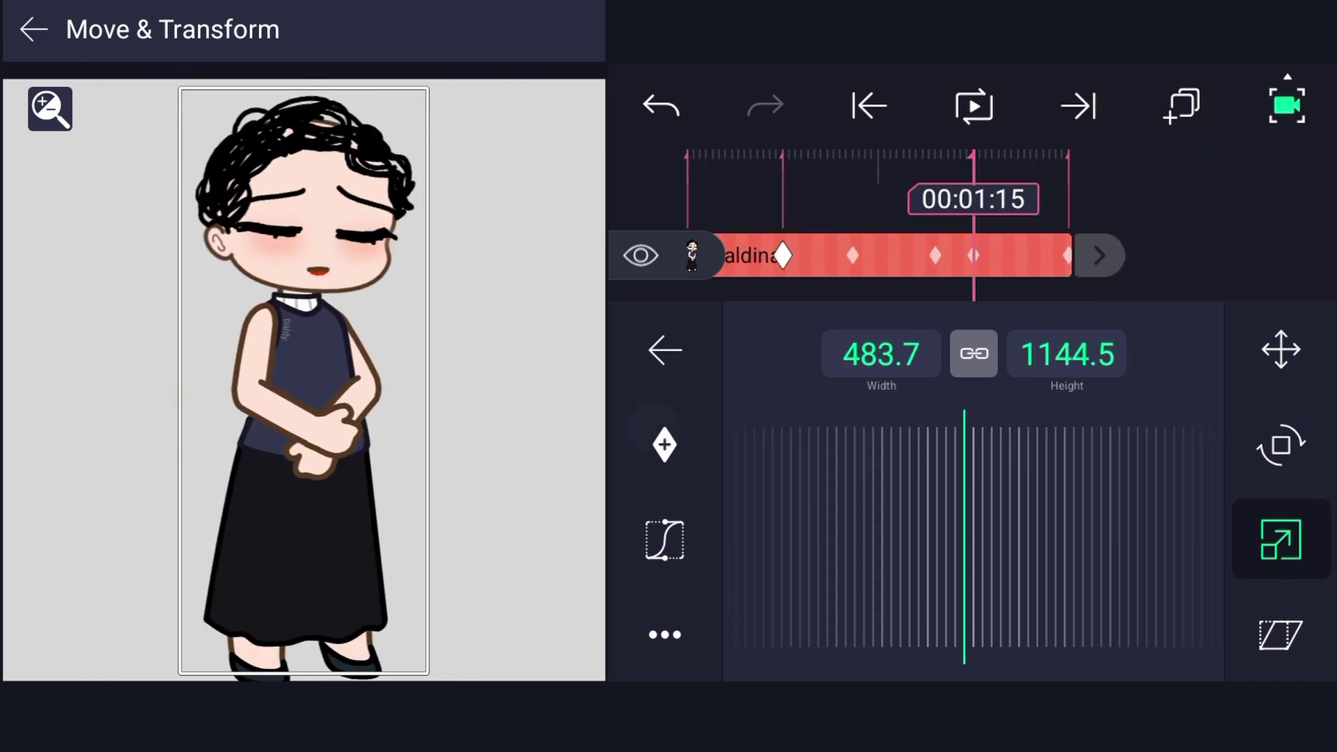
left_click(1079, 106)
left_click_drag(905, 466, 759, 466)
left_click_drag(940, 516, 780, 516)
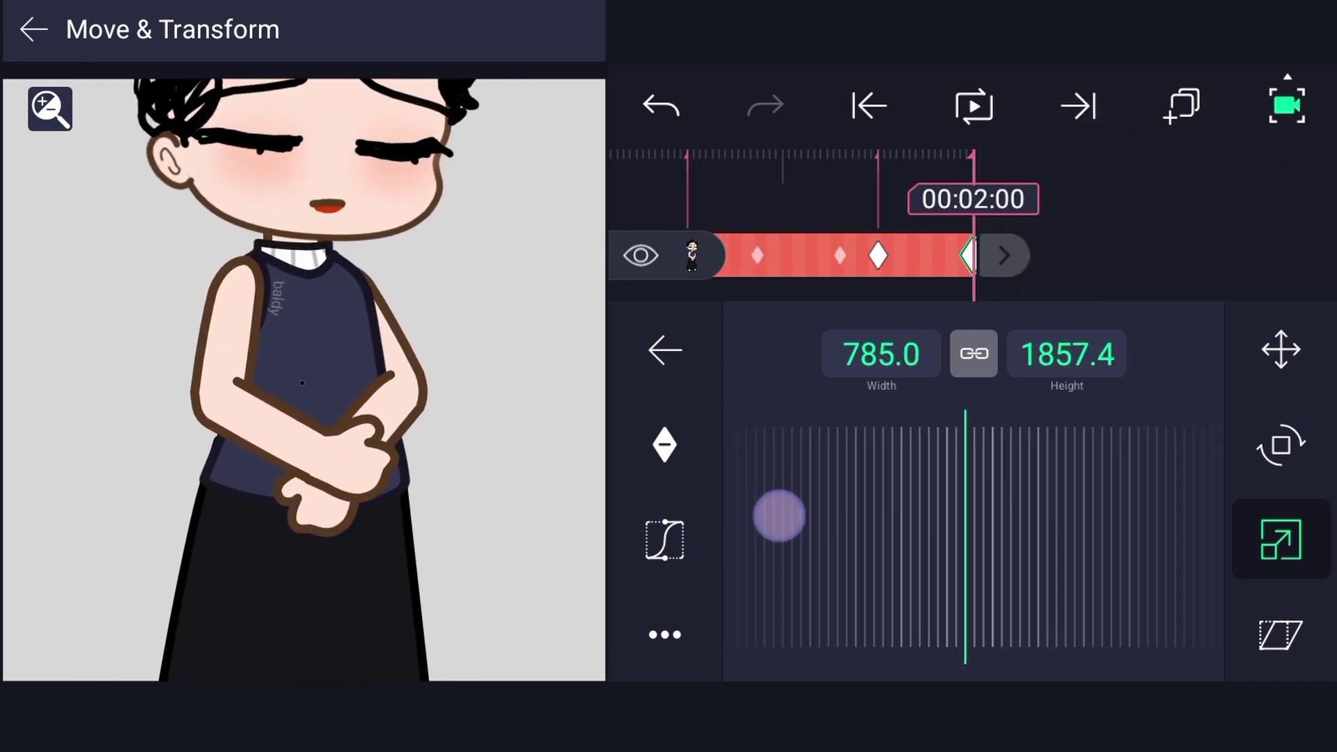
left_click(1063, 557)
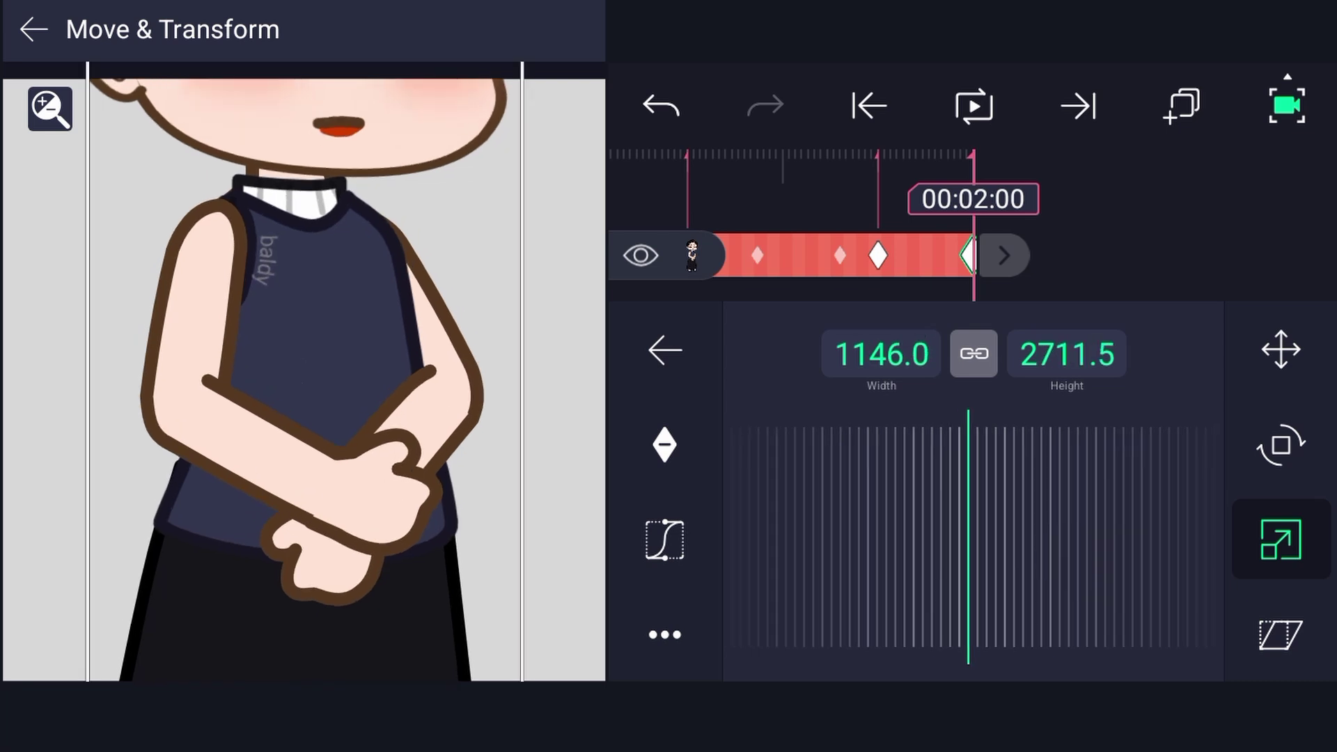
left_click(974, 106)
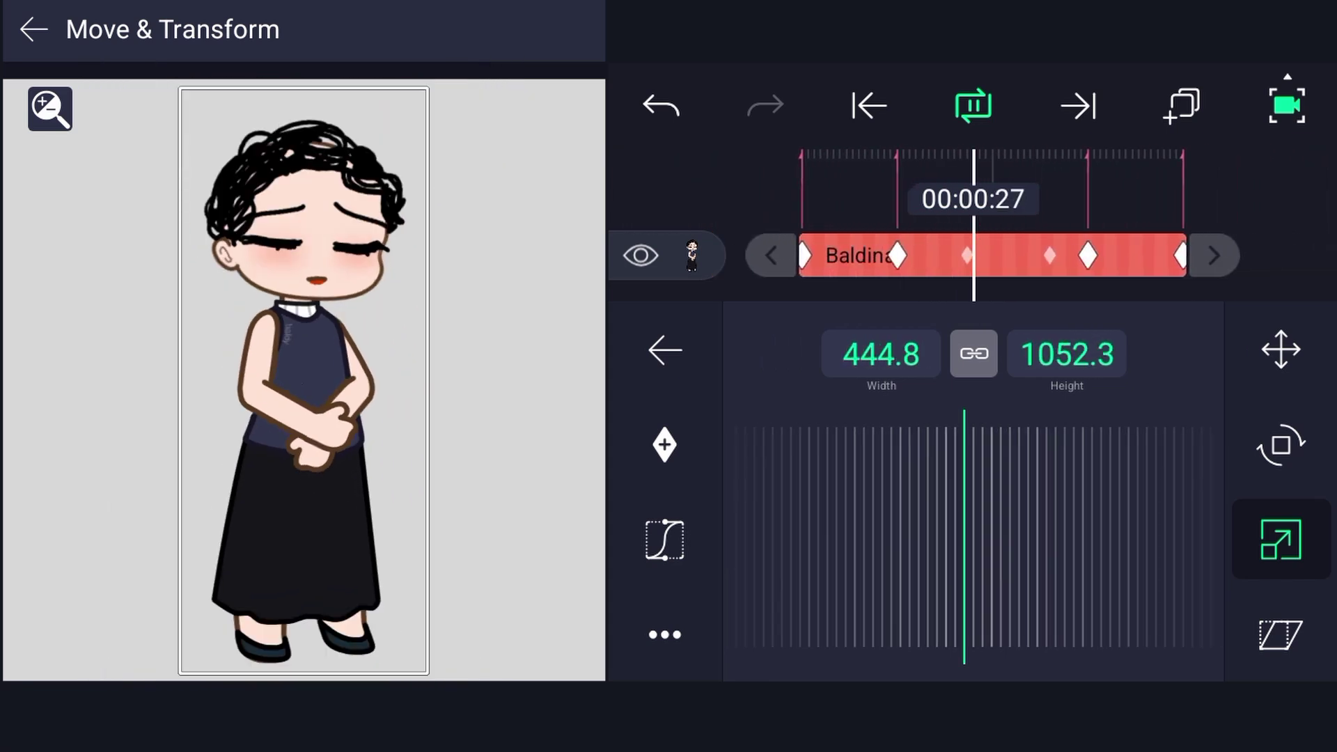
- Reshape the scale keyframe's Cubic Bezier easing curve and replay from the start
left_click(665, 540)
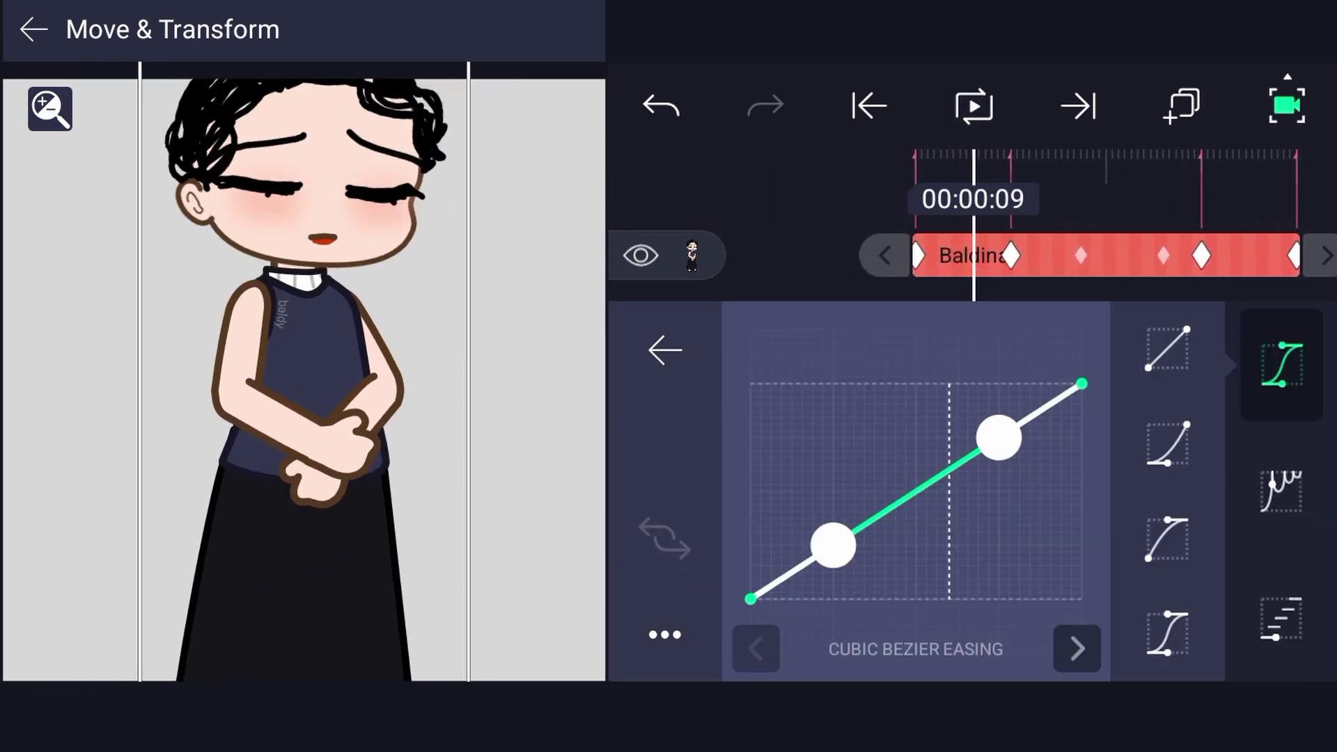
left_click_drag(1081, 383, 919, 358)
left_click_drag(1015, 283, 904, 334)
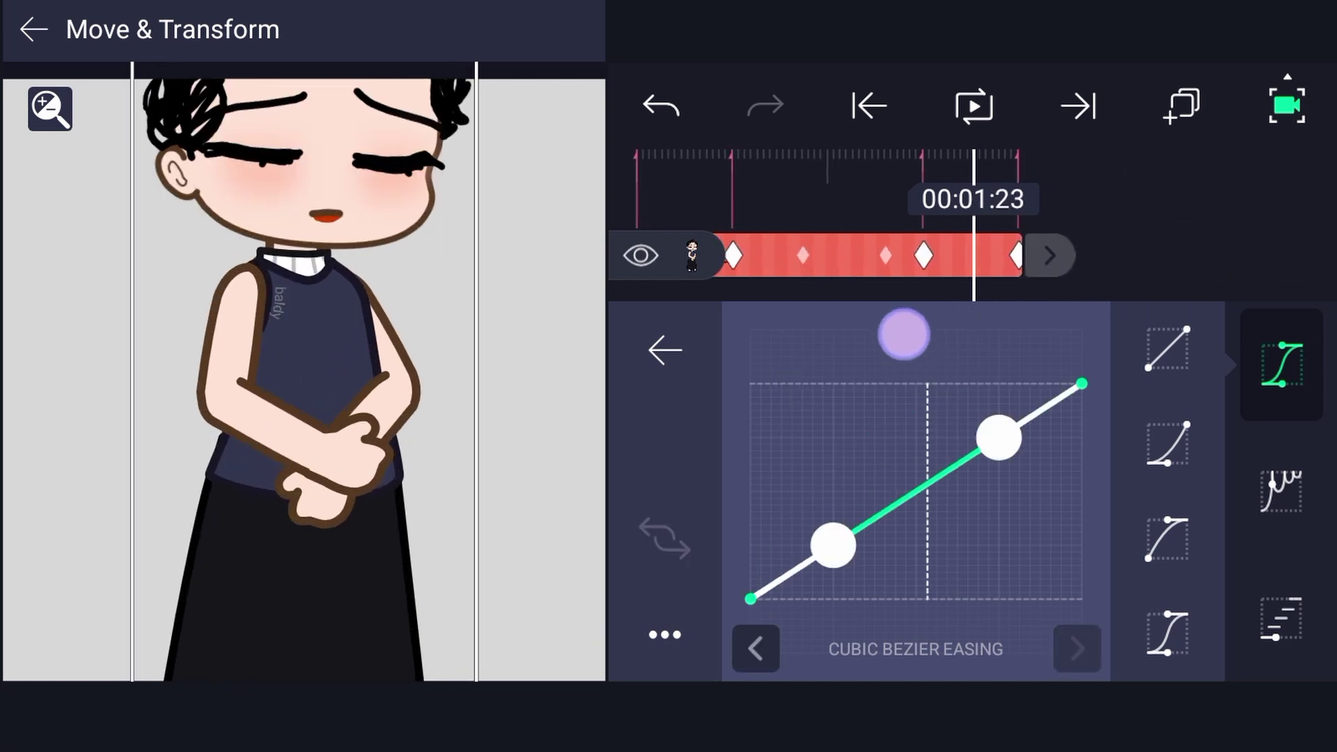
left_click(665, 350)
left_click_drag(1164, 275, 1323, 275)
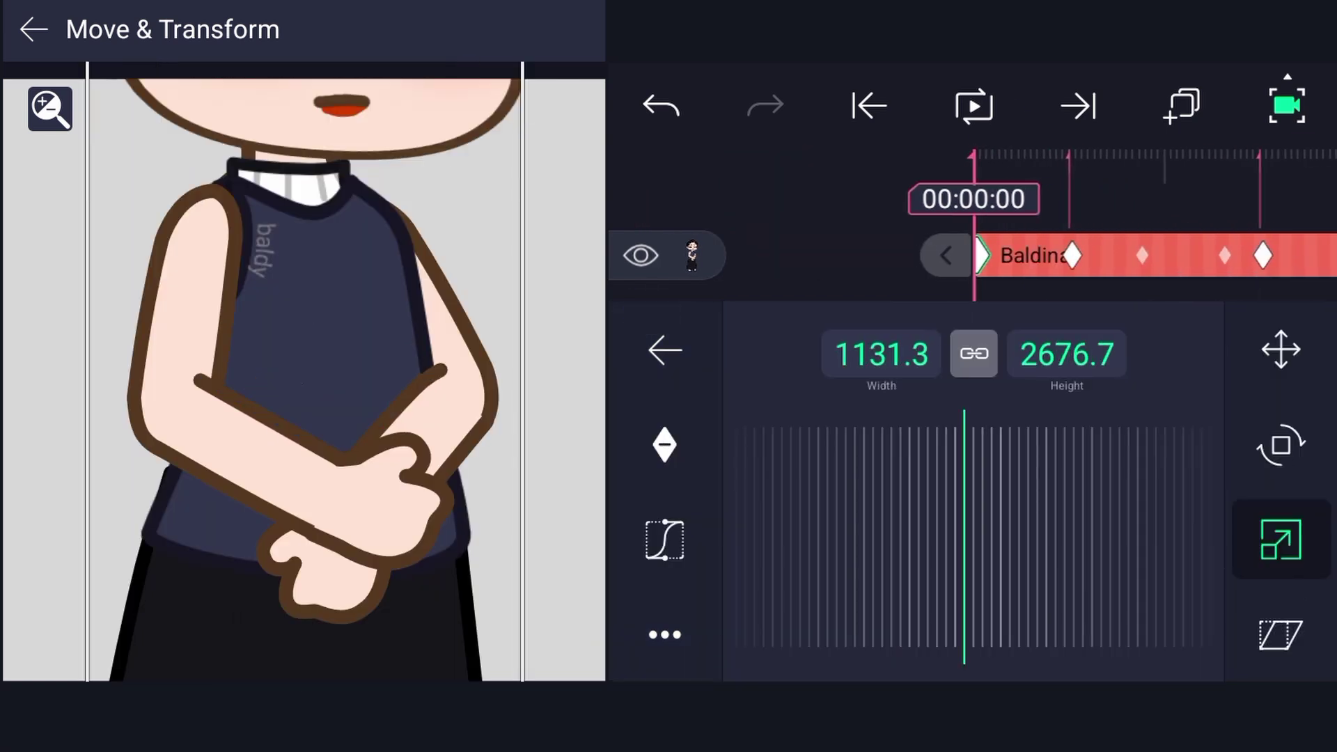
left_click(973, 106)
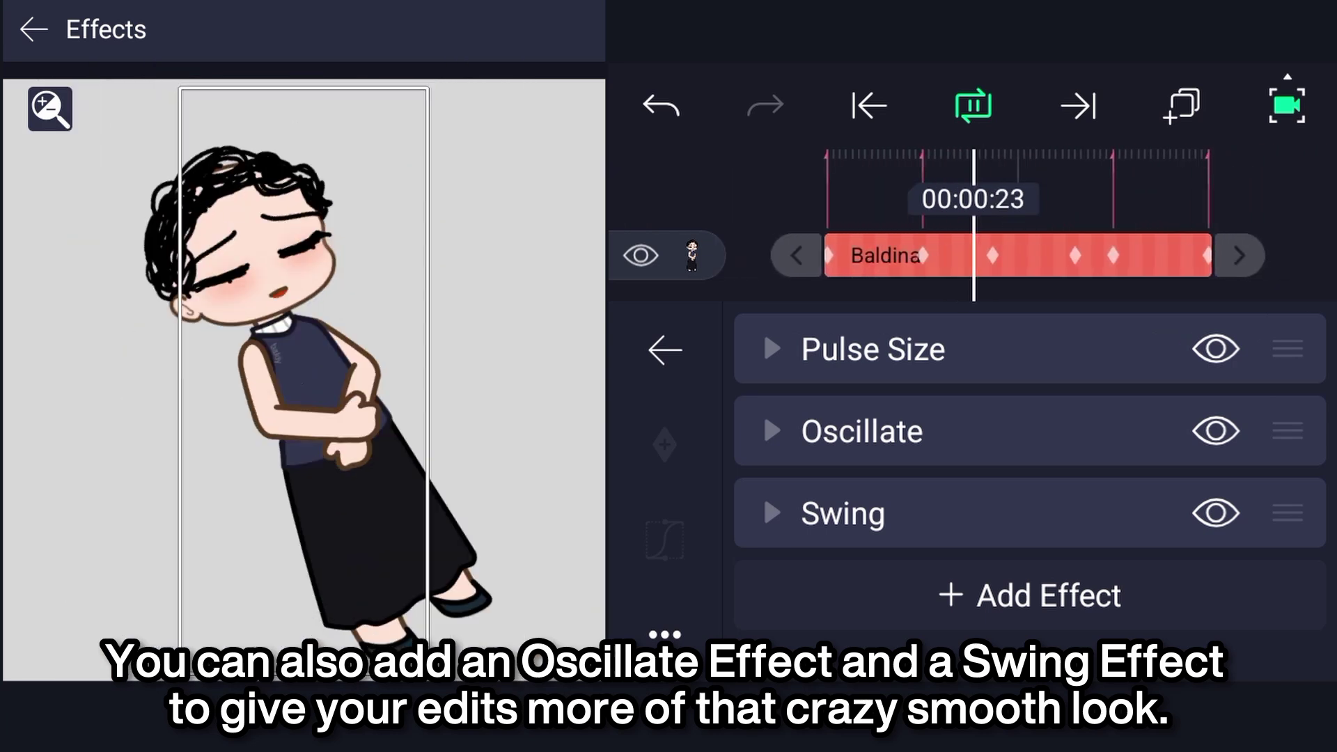
- Set Swing Angle 1 to -5 and Angle 2 to 5, then replay from the start
left_click(1000, 524)
left_click(1277, 554)
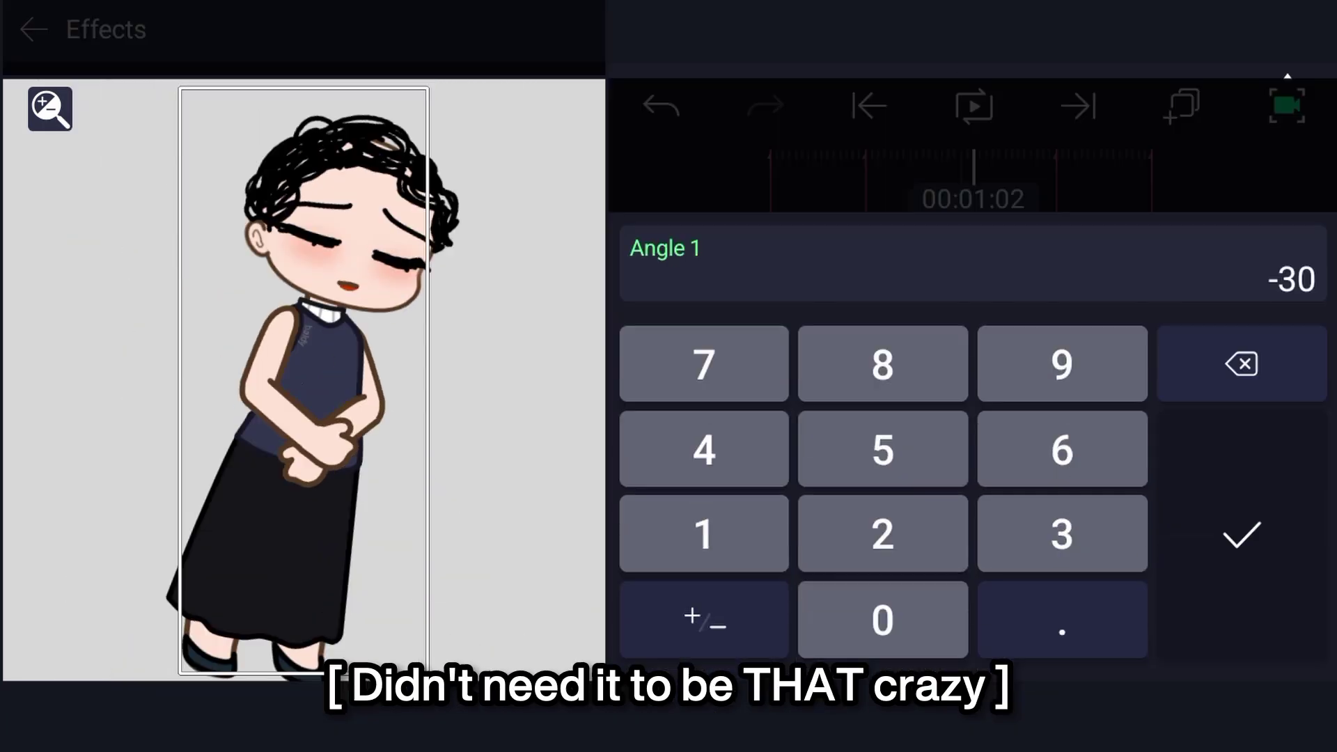
left_click(720, 623)
left_click(1264, 557)
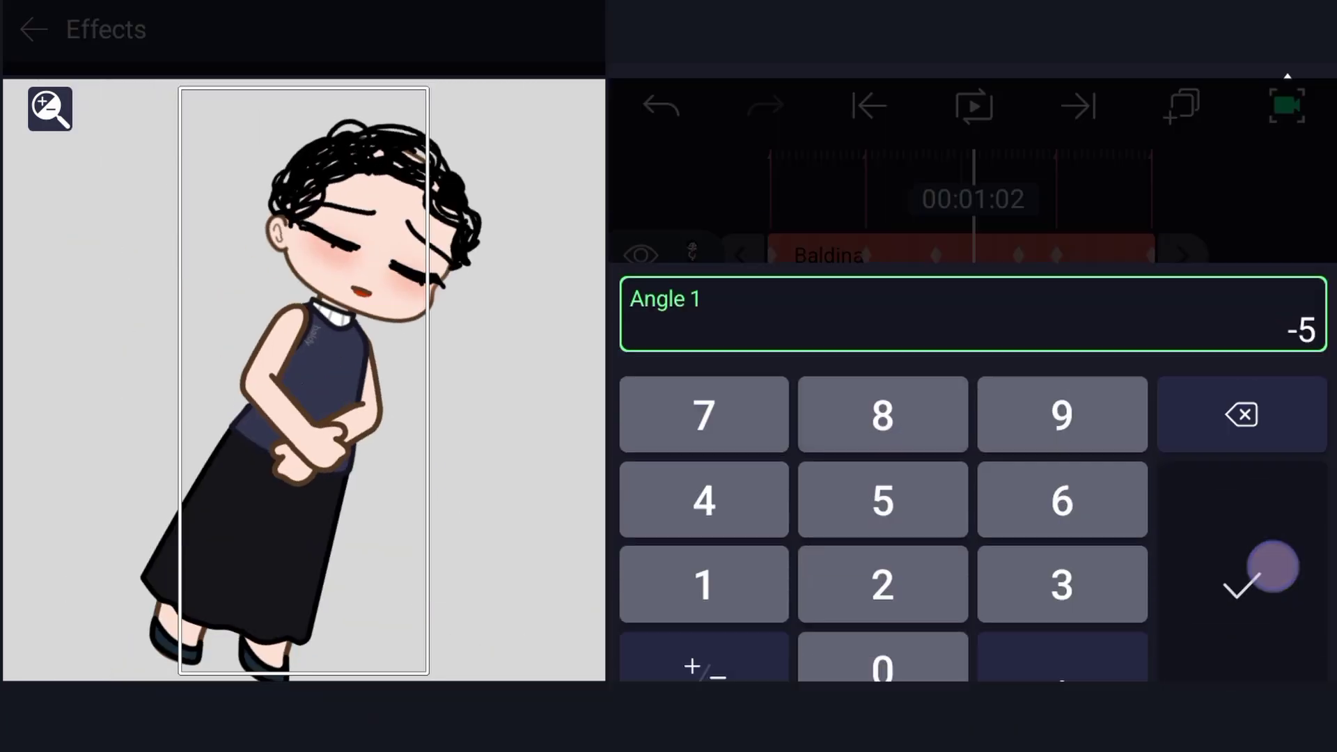
left_click(1283, 635)
left_click(883, 449)
left_click(1234, 602)
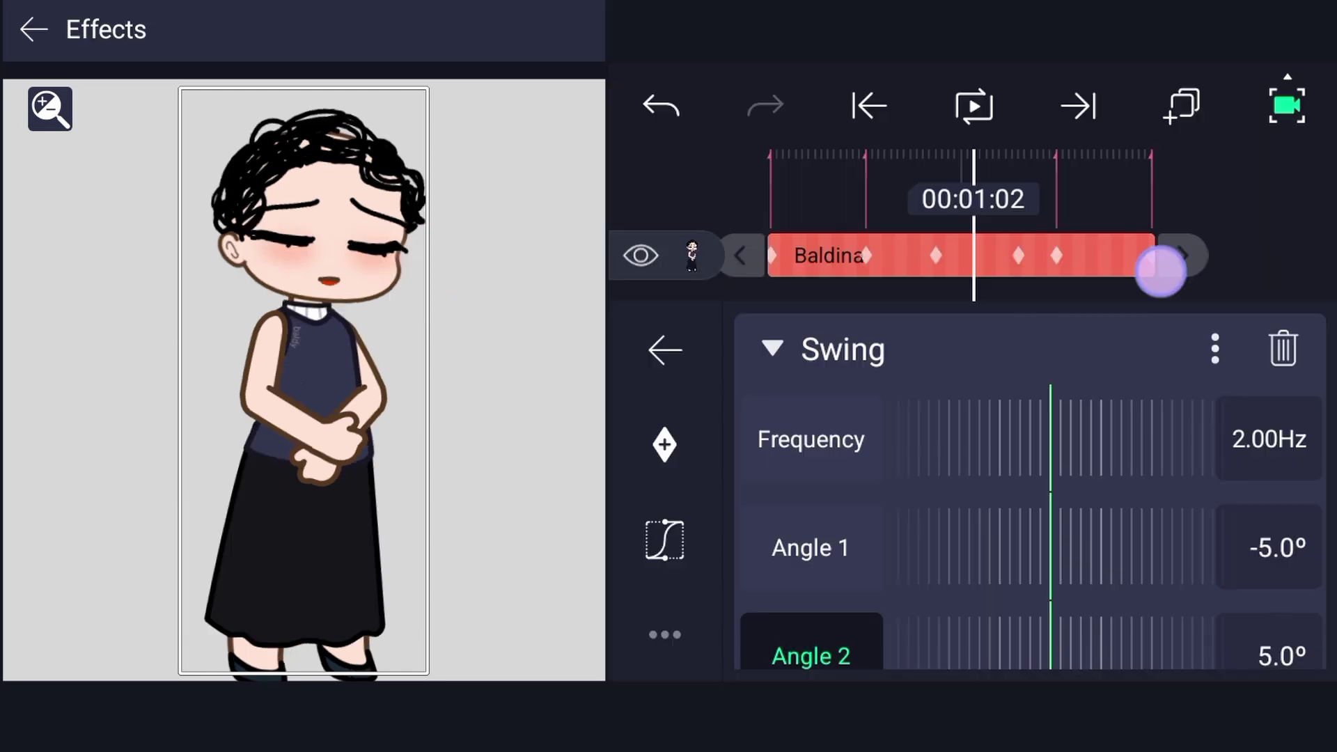
left_click(868, 106)
left_click(767, 346)
left_click(974, 106)
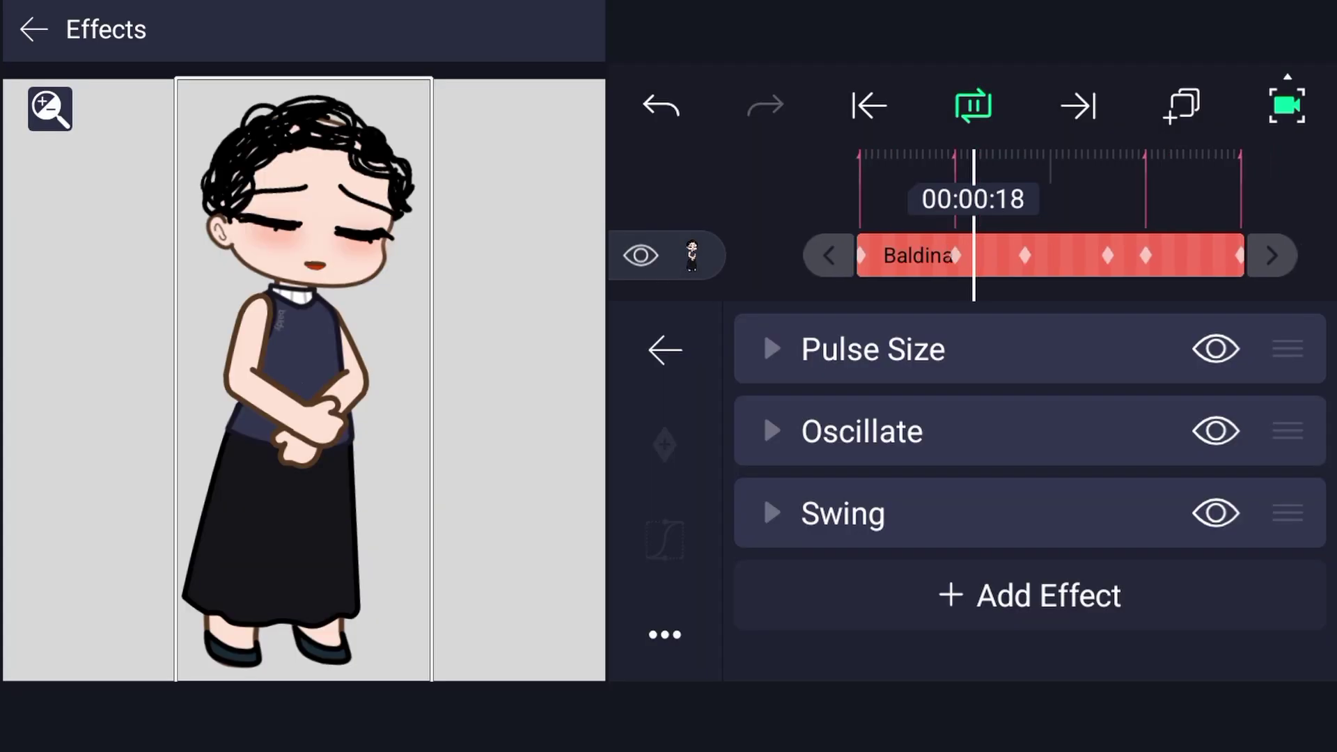
- Add a Motion Blur effect to Baldina and preview the clip from the start
left_click(1112, 600)
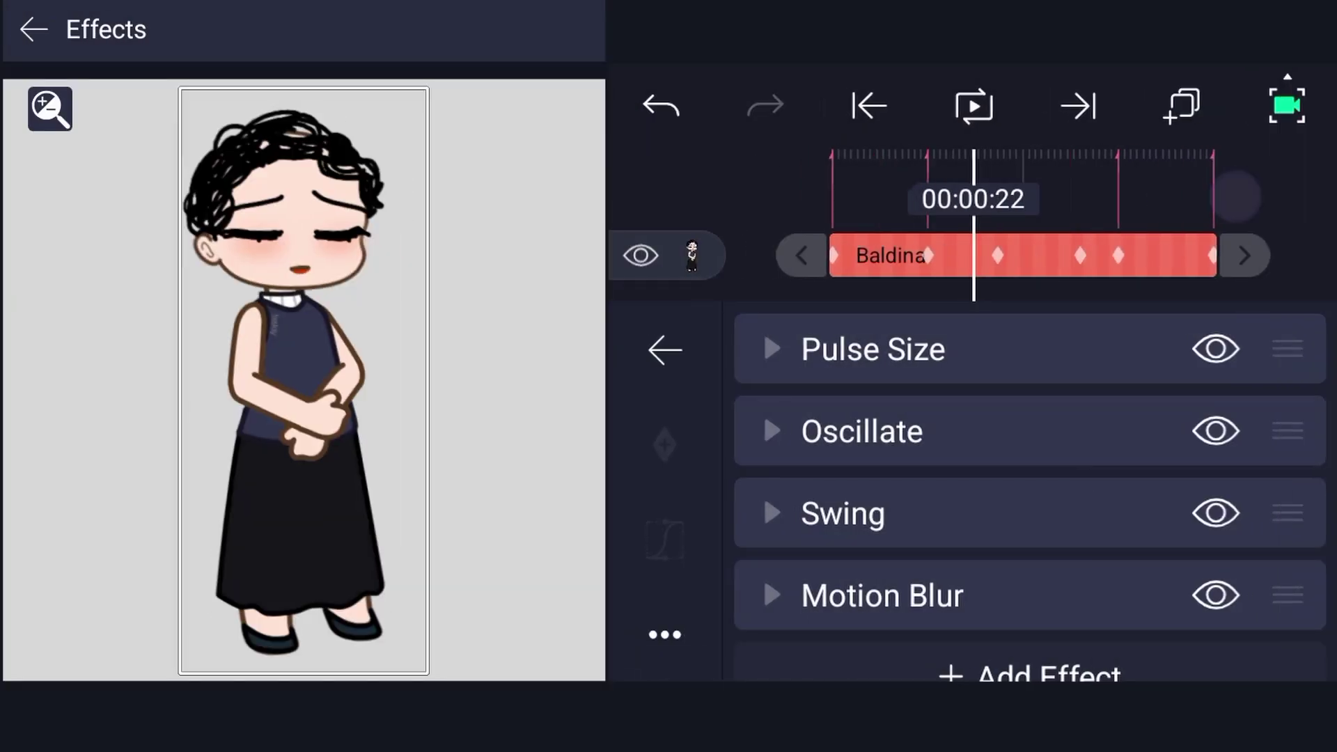
left_click(869, 106)
left_click(974, 106)
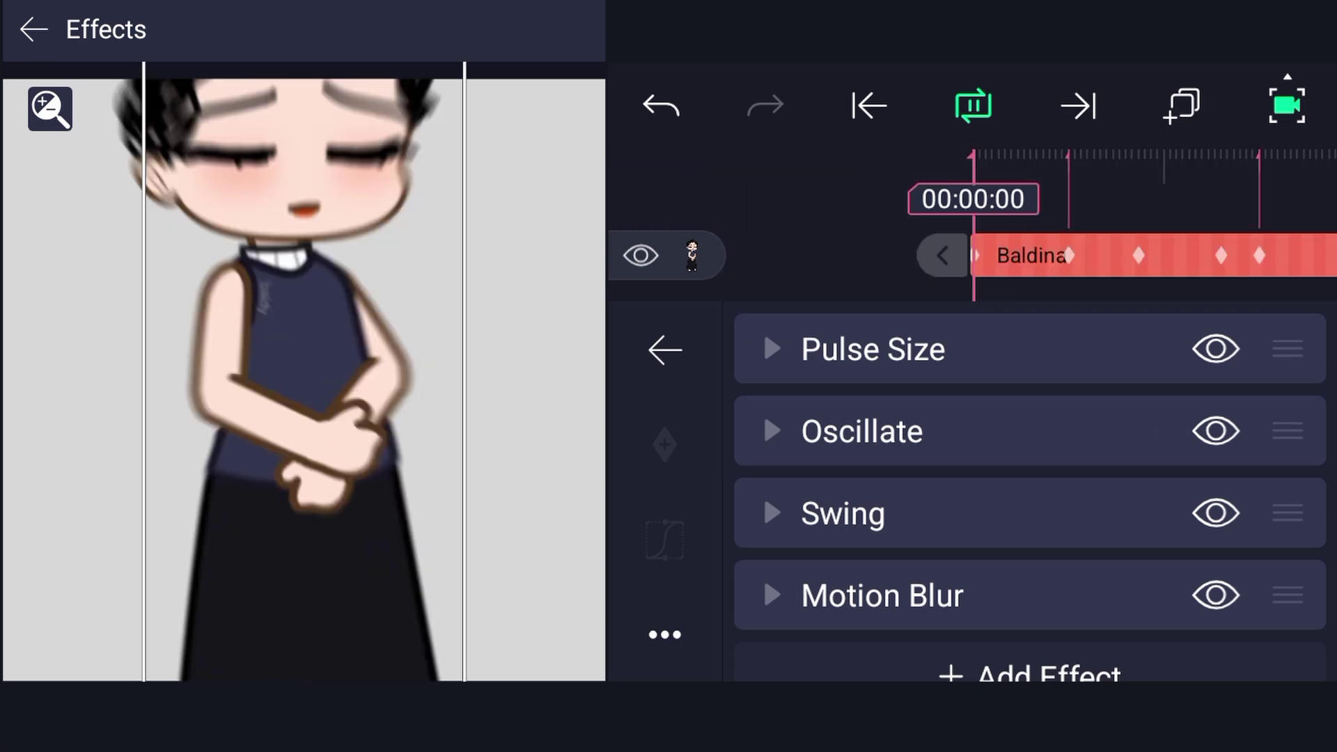
left_click(974, 107)
- Set the Motion Blur Tune strength to 1.20
left_click(993, 600)
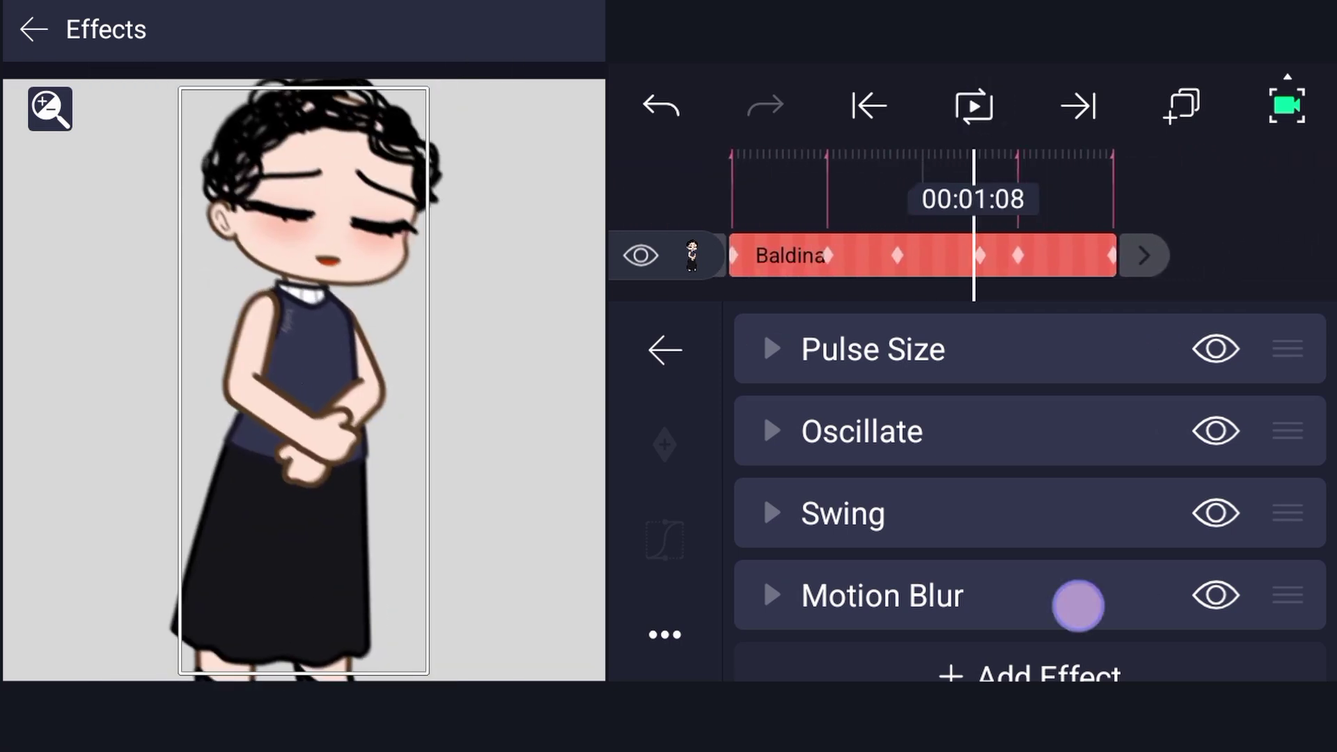
left_click_drag(1129, 255, 989, 255)
left_click_drag(986, 523, 818, 536)
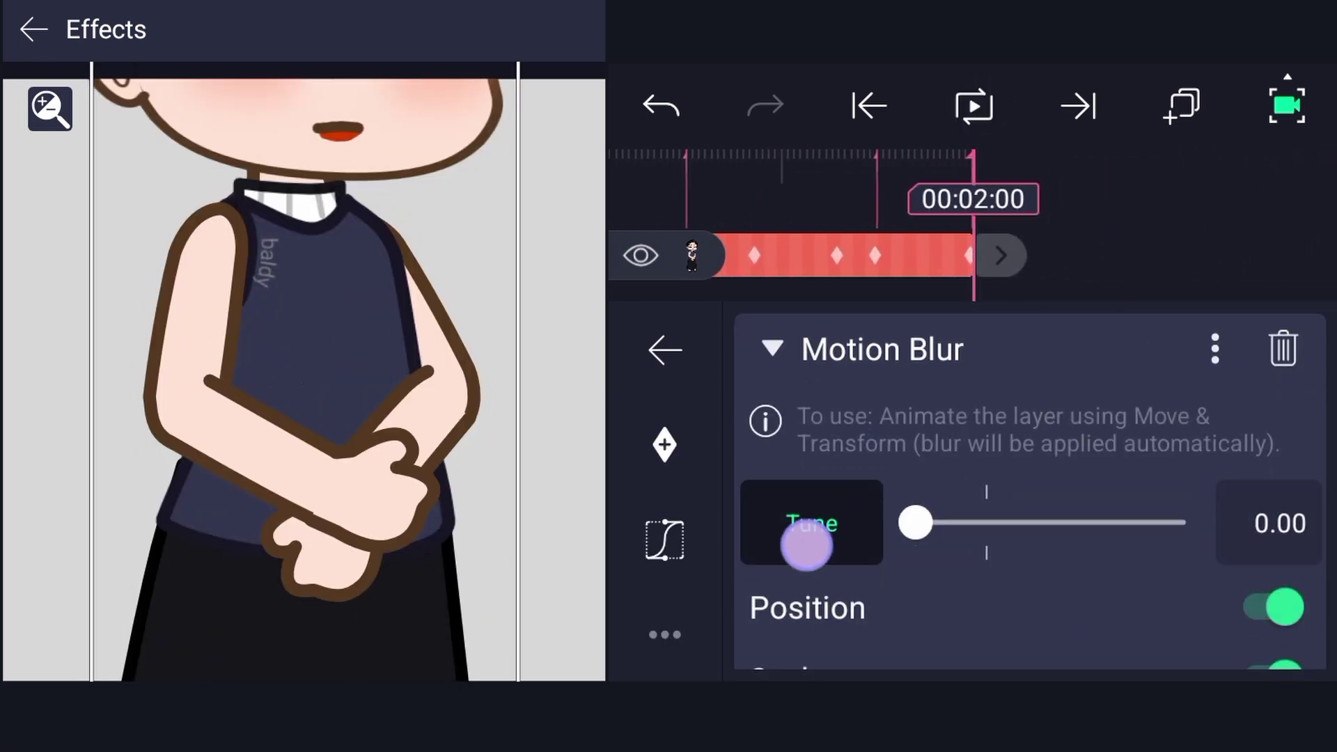
mouse_move(1171, 566)
left_mouse_down()
mouse_move(1183, 565)
mouse_move(1010, 564)
mouse_move(1029, 571)
left_mouse_up()
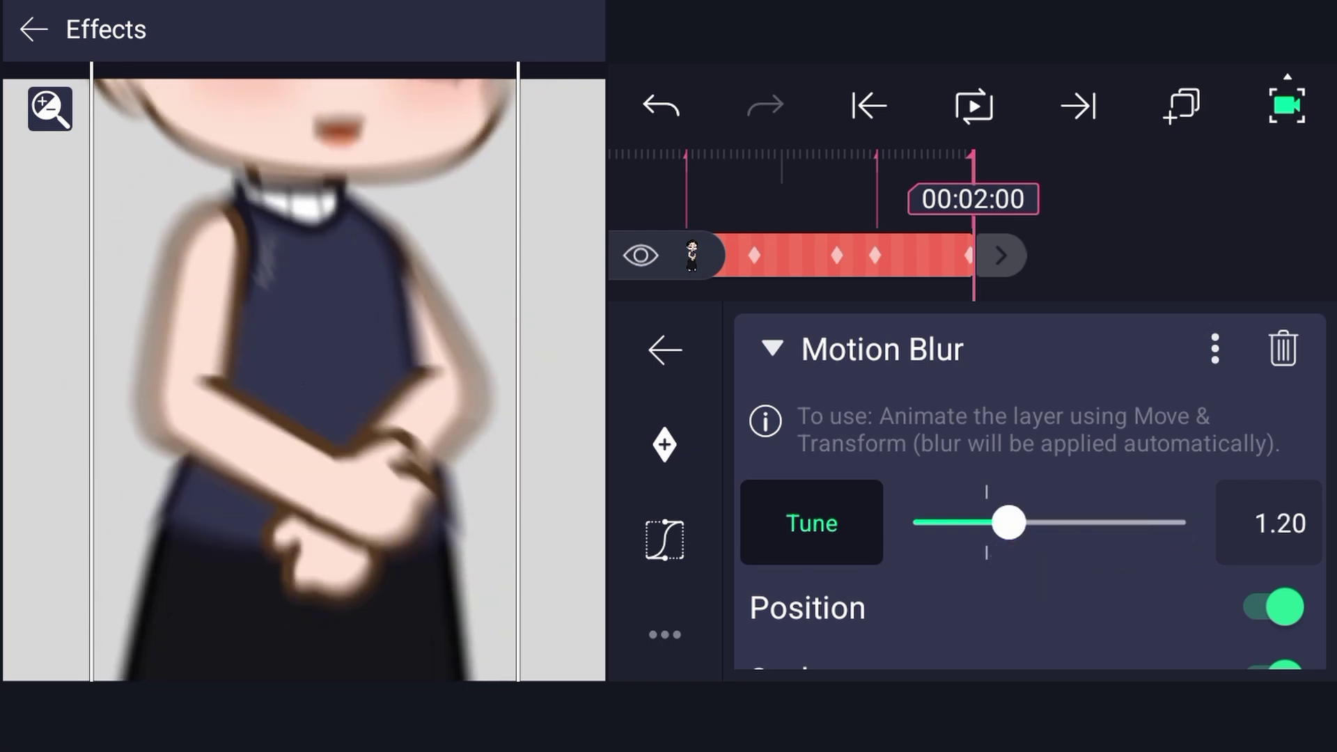
- Replay the clip from the beginning to preview the 1.20 motion blur
left_click_drag(871, 254, 1233, 255)
left_click(974, 107)
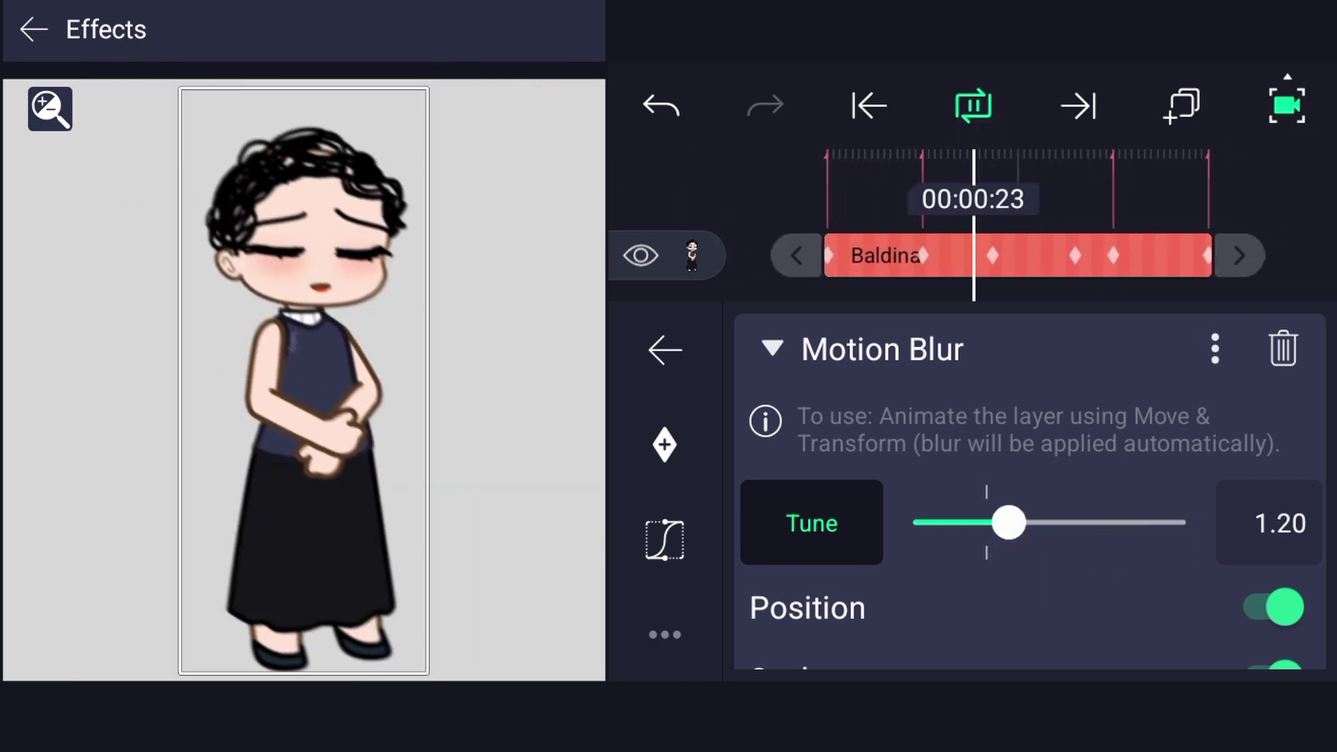
left_click(989, 107)
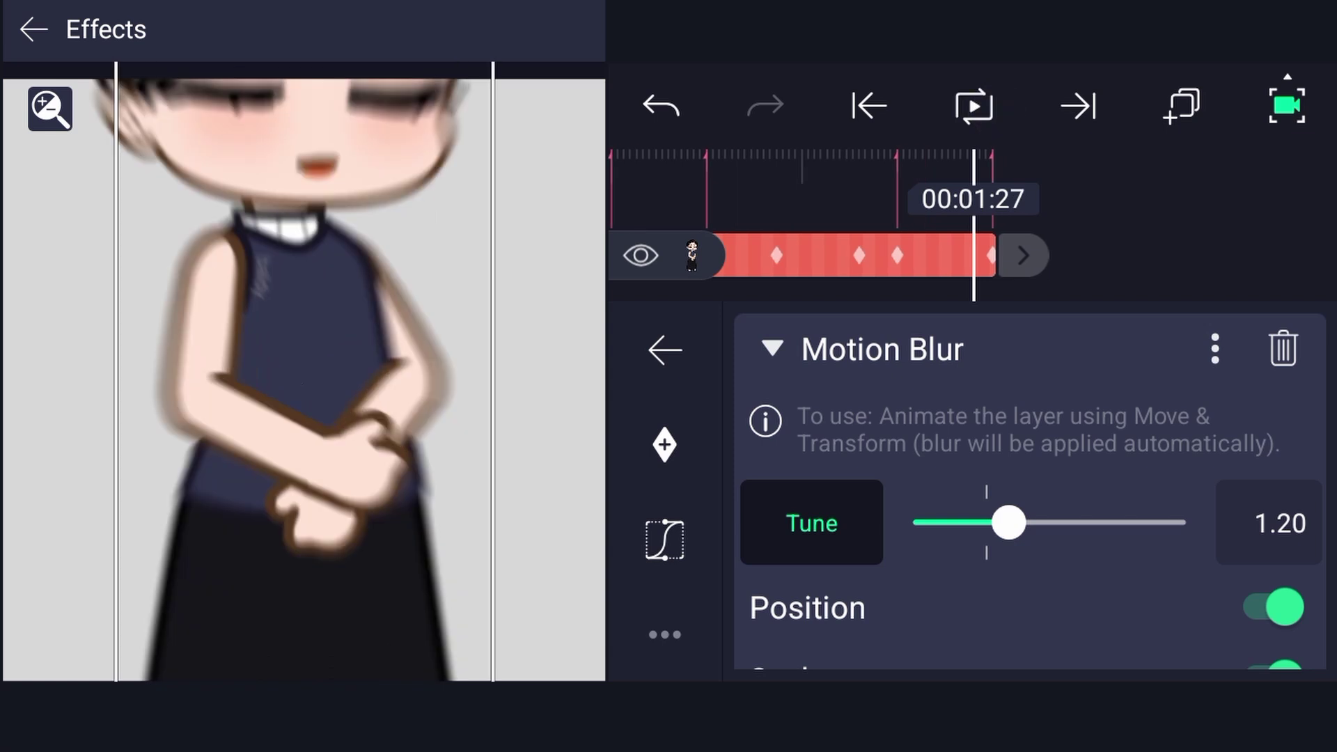
left_click(973, 106)
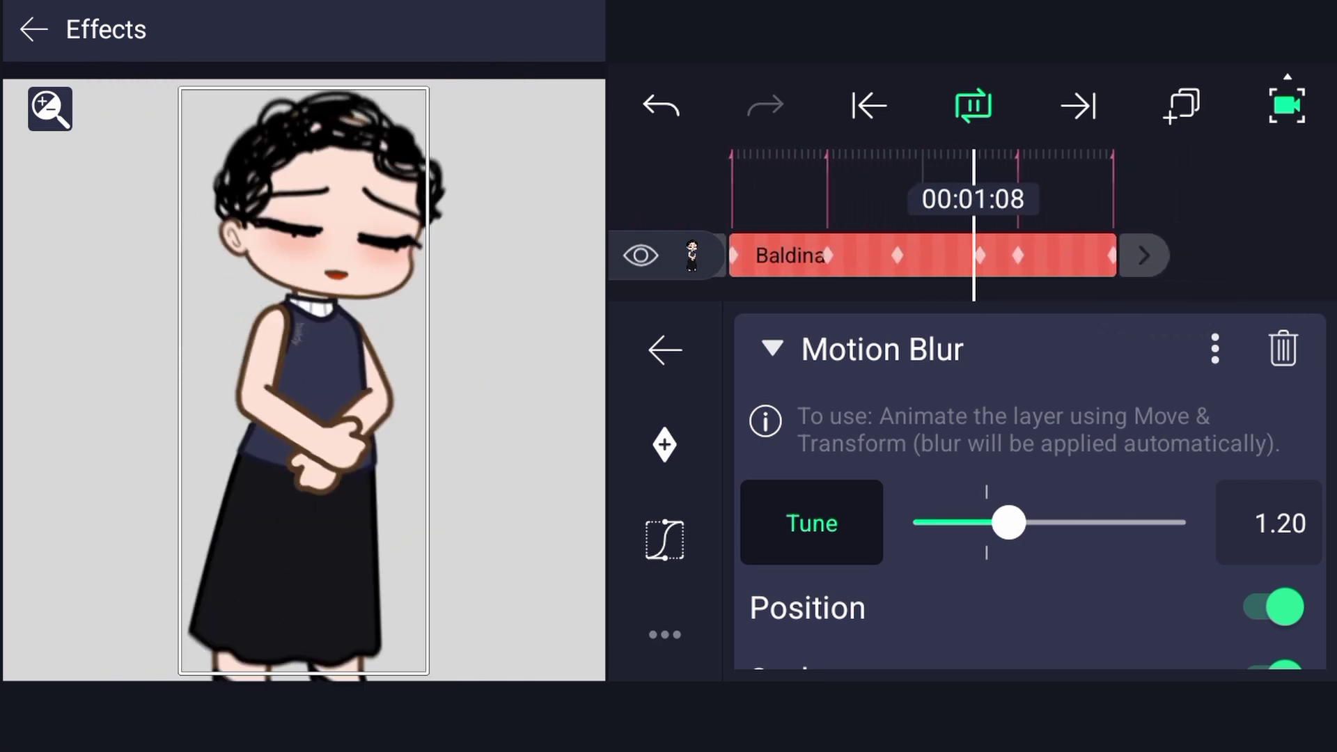
left_click(974, 106)
- Close Effects and open Baldina's Move & Transform Scale at the 00:02:00 keyframe
left_click_drag(905, 256, 956, 256)
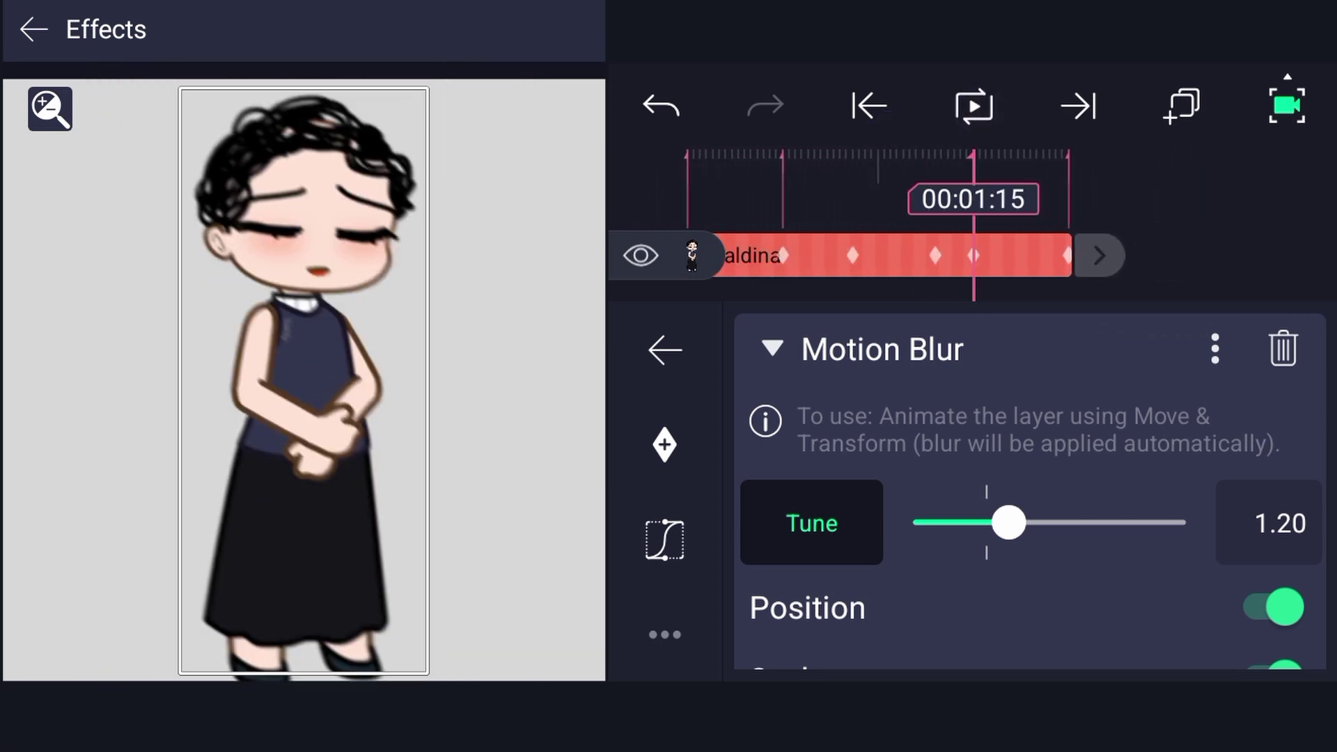
left_click(665, 350)
left_click(726, 585)
left_click(1280, 540)
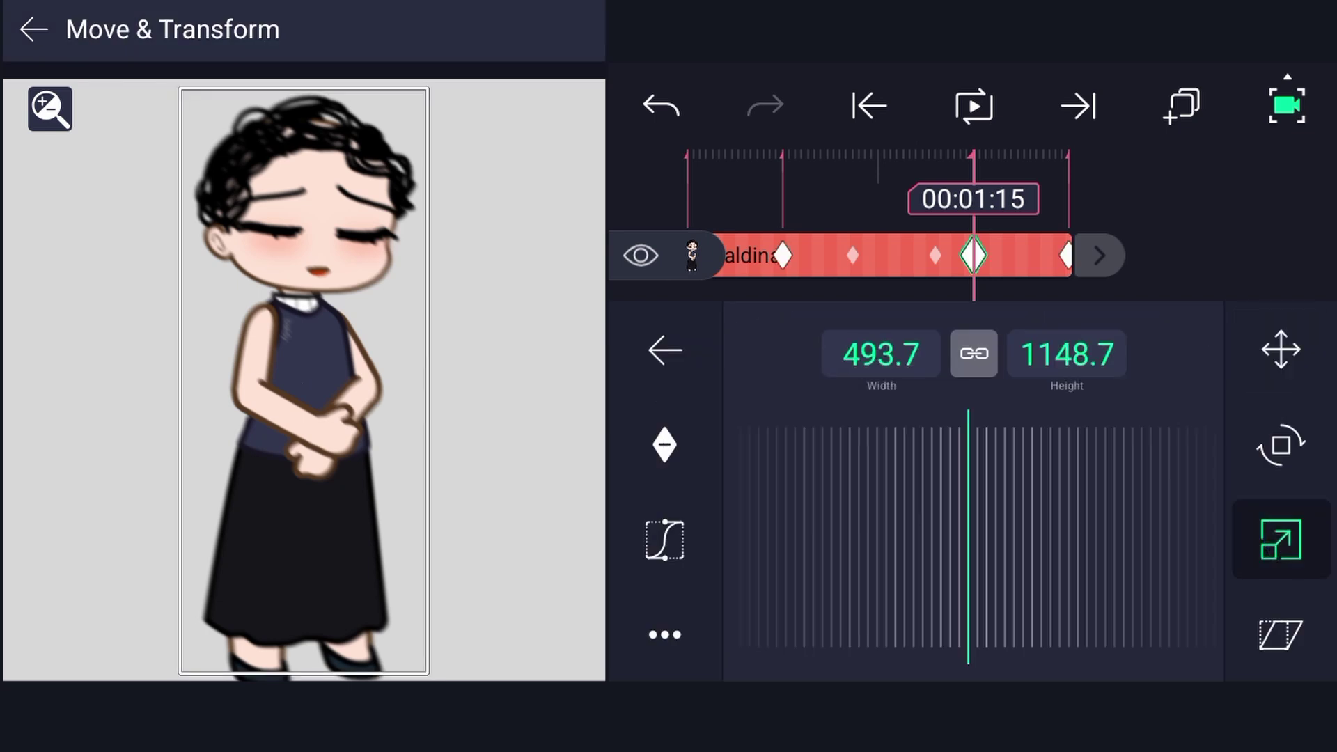
left_click(1079, 106)
- Shrink Baldina's scale to about 20.6 × 48.0 at the final keyframe
left_click_drag(1239, 453, 1278, 439)
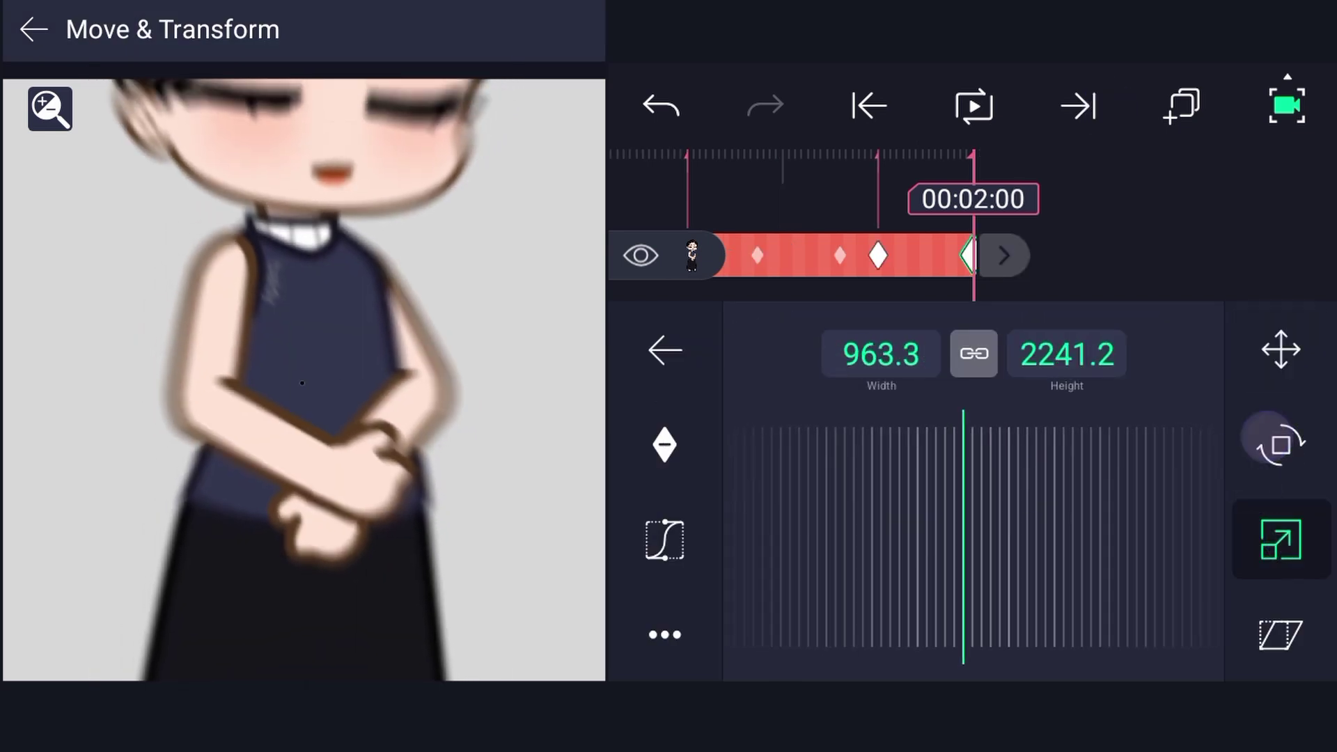
left_click_drag(1056, 487, 1289, 429)
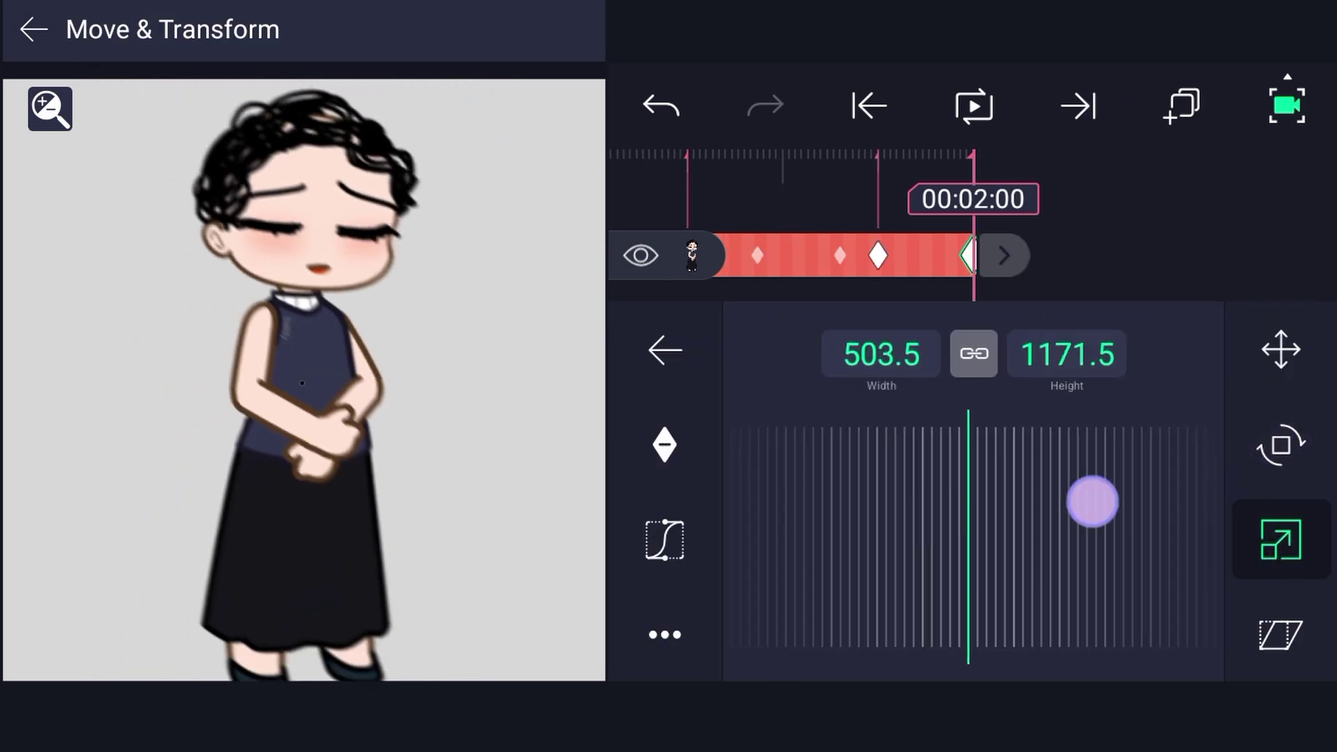
left_click_drag(1093, 499, 1239, 448)
left_click_drag(968, 492, 1269, 411)
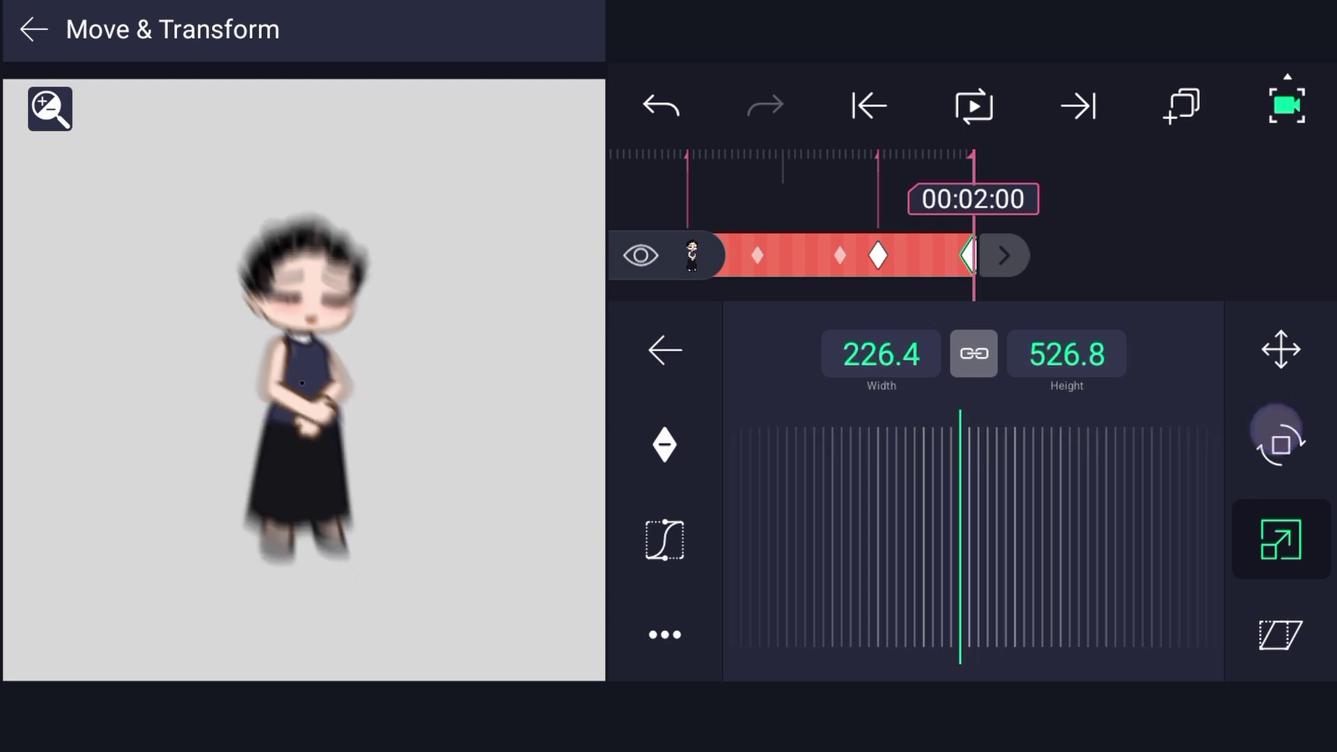
left_click_drag(1087, 488, 1262, 428)
left_click_drag(975, 487, 1254, 453)
left_click_drag(1149, 488, 1101, 494)
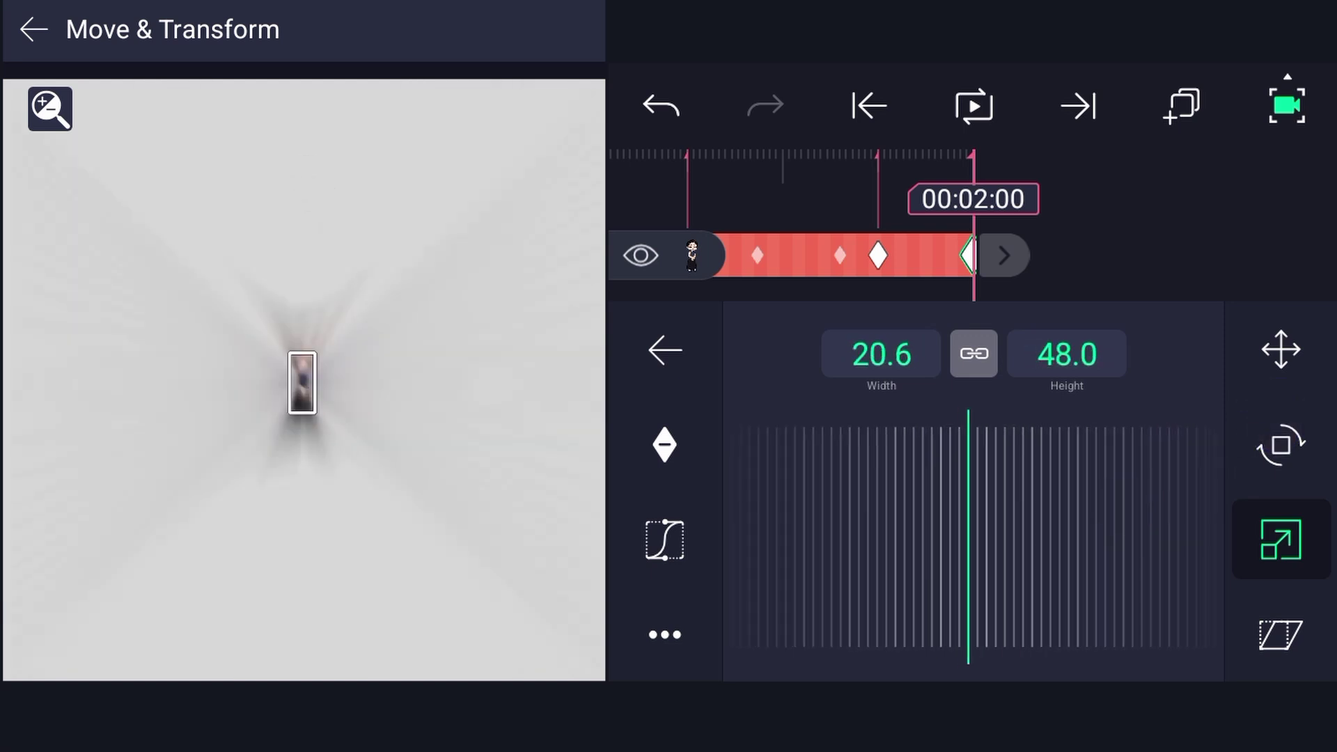
left_click(1198, 270)
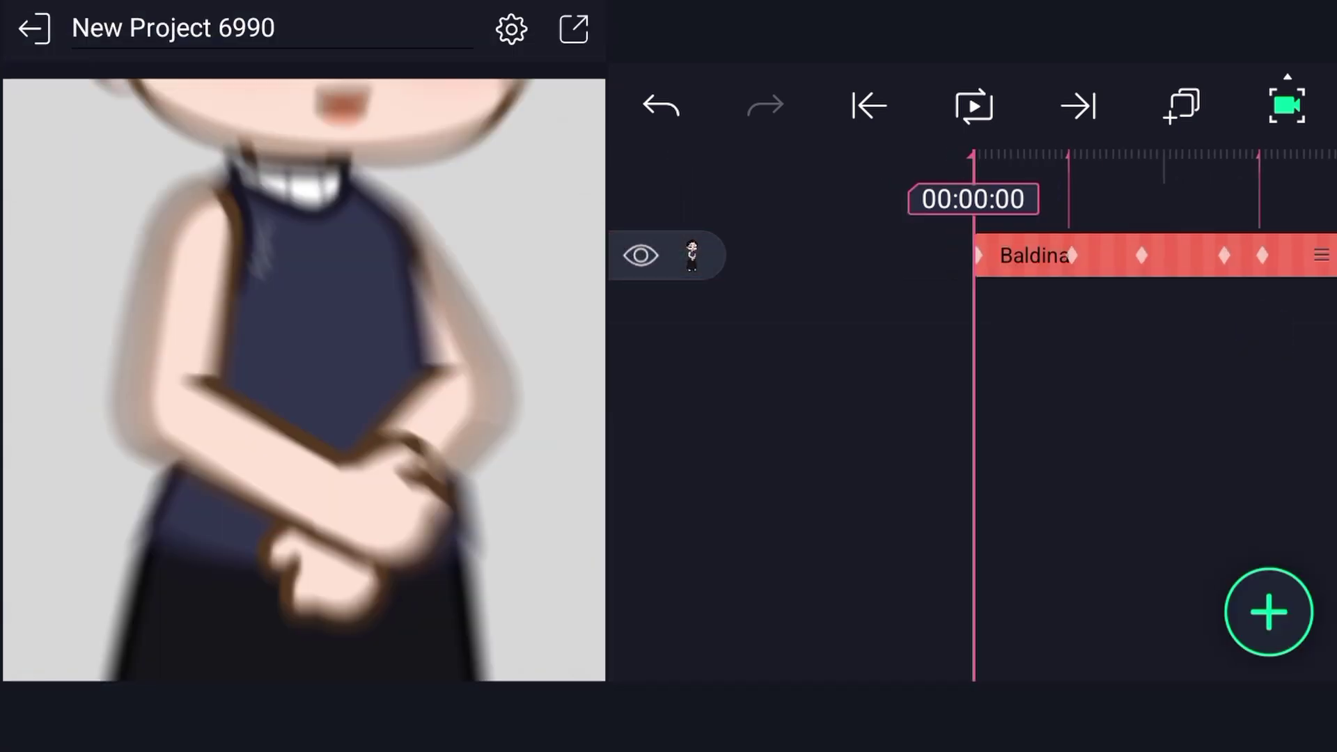